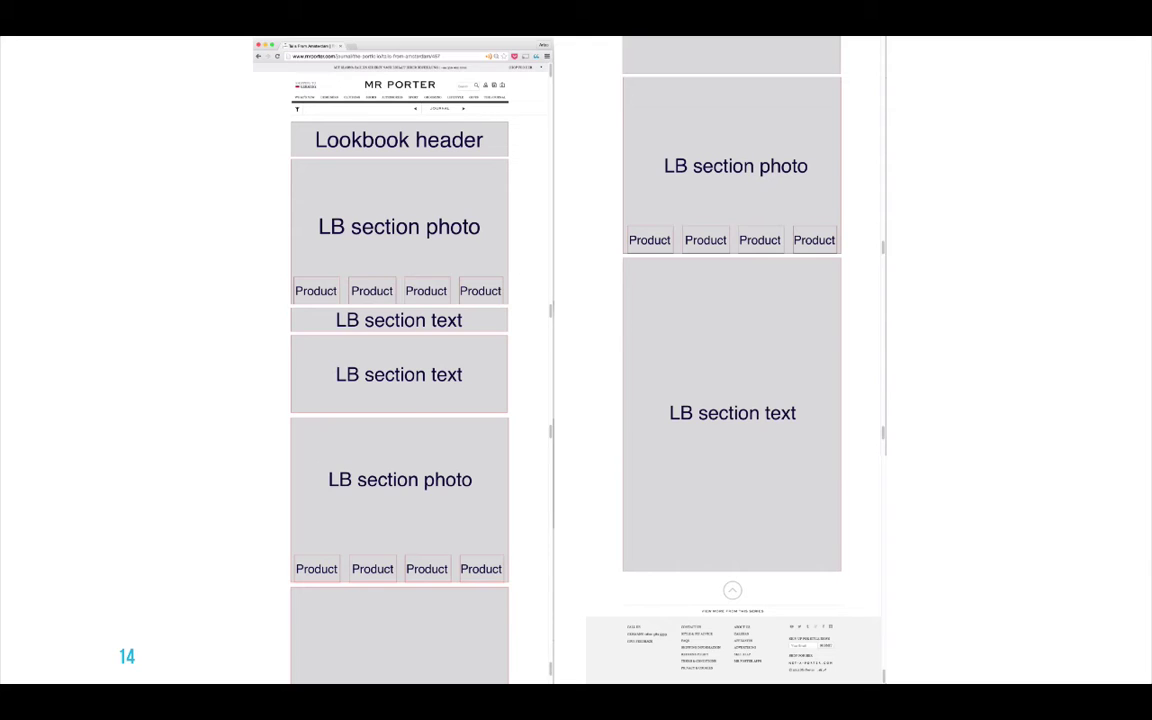
key(Right)
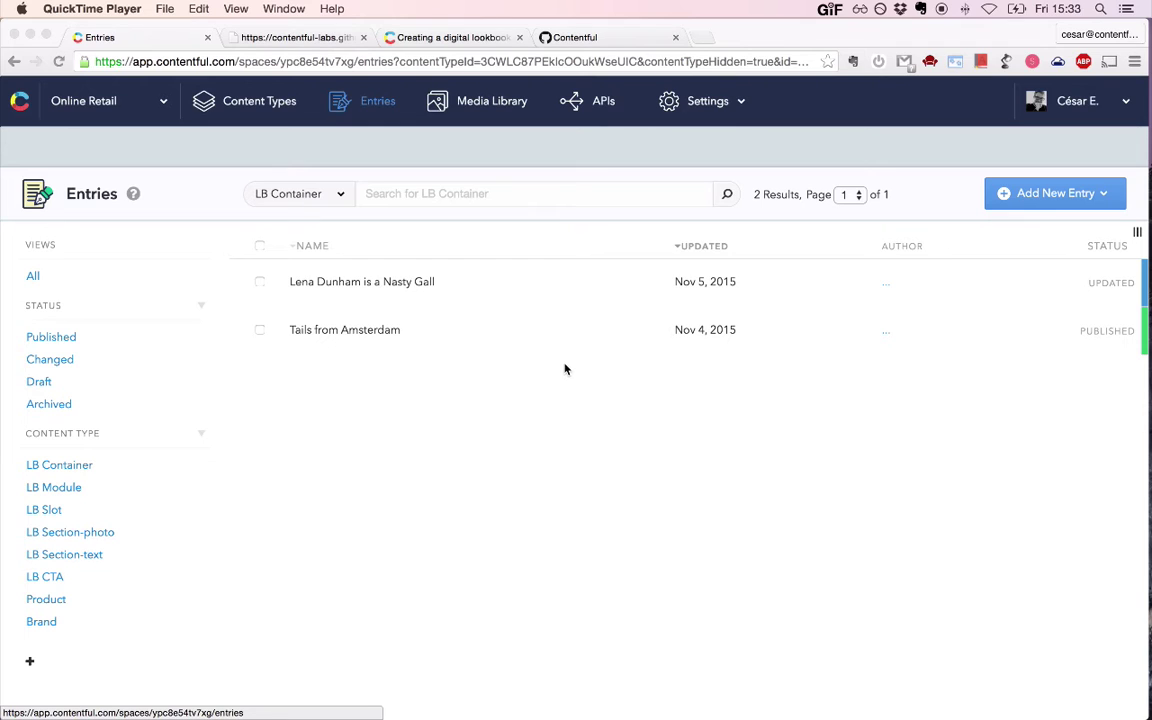
- Open the "Lena Dunham is a Nasty Gall" entry and review its fields from the title down to the lookbook modules
click(327, 296)
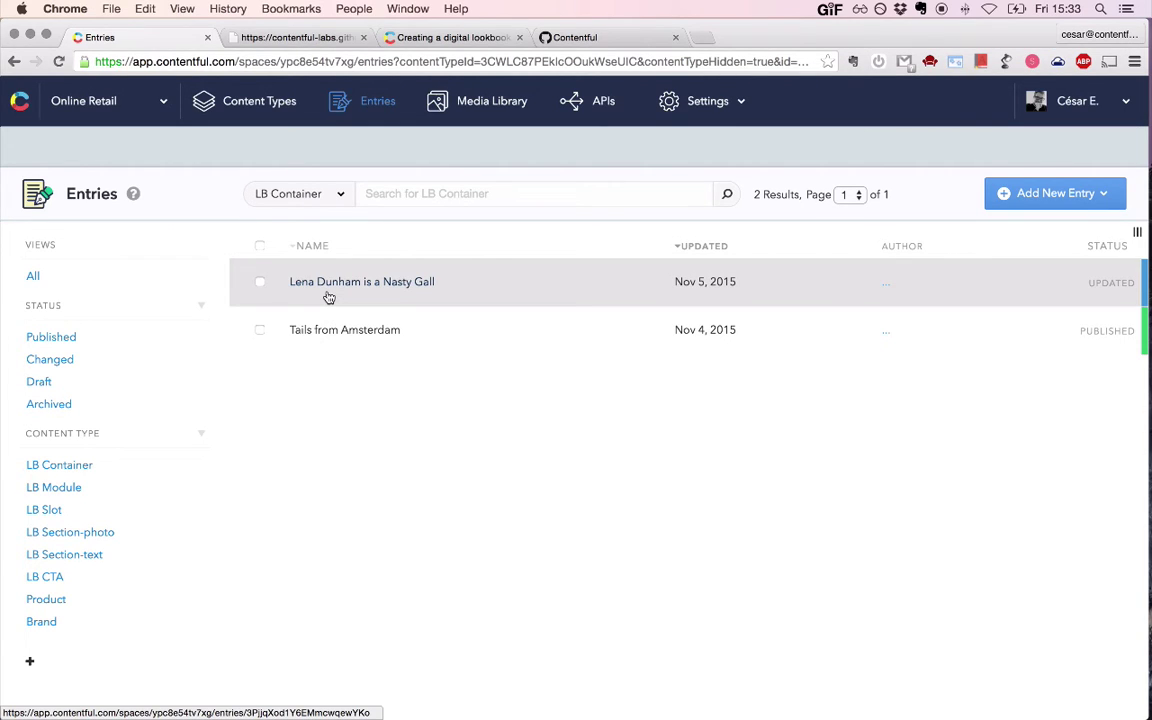
click(327, 296)
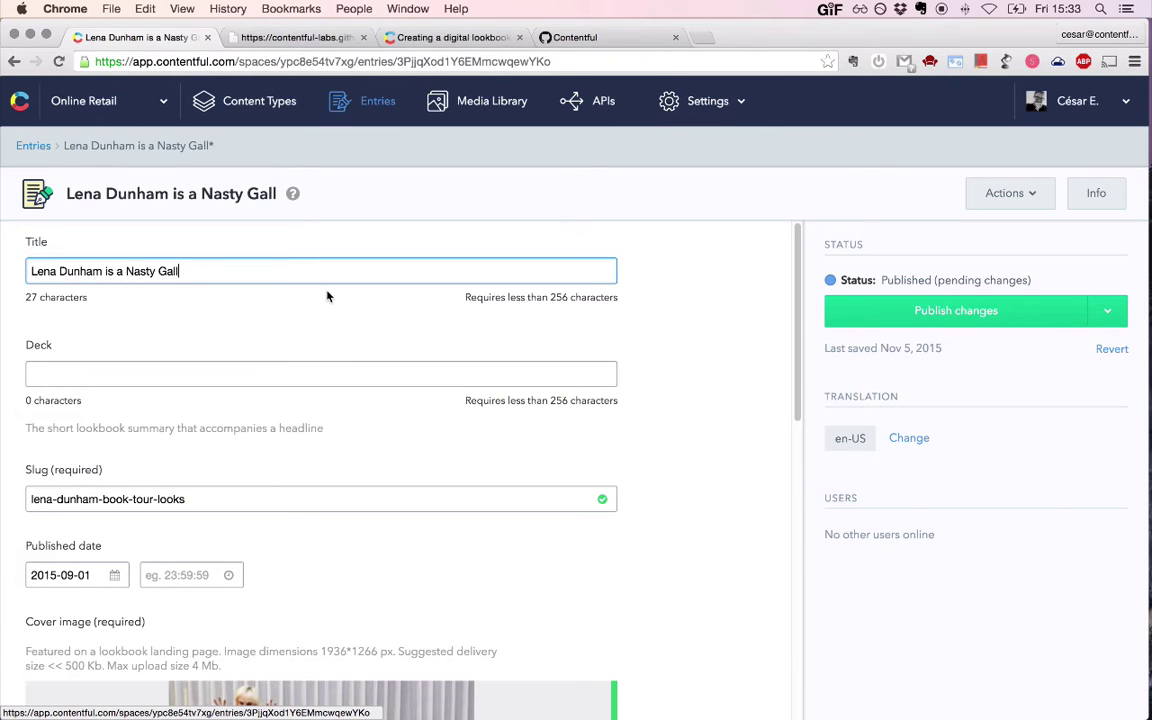
scroll(327, 296, down, 4)
scroll(327, 296, up, 2)
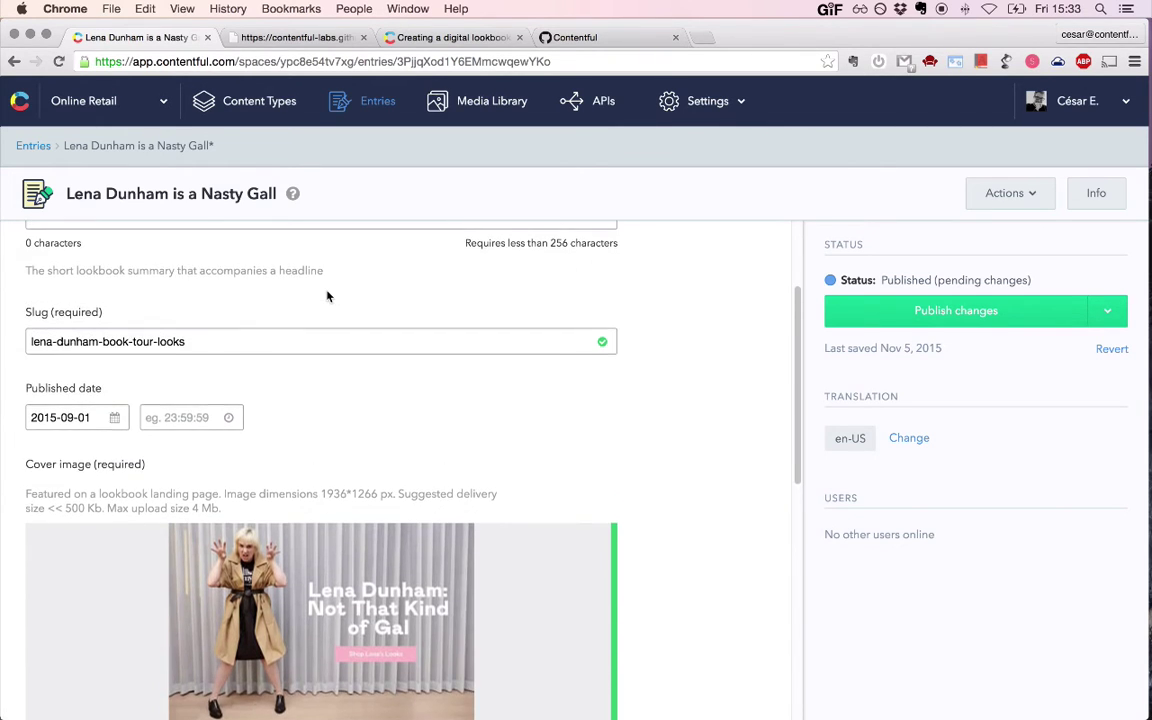
scroll(327, 296, down, 2)
scroll(327, 296, down, 2)
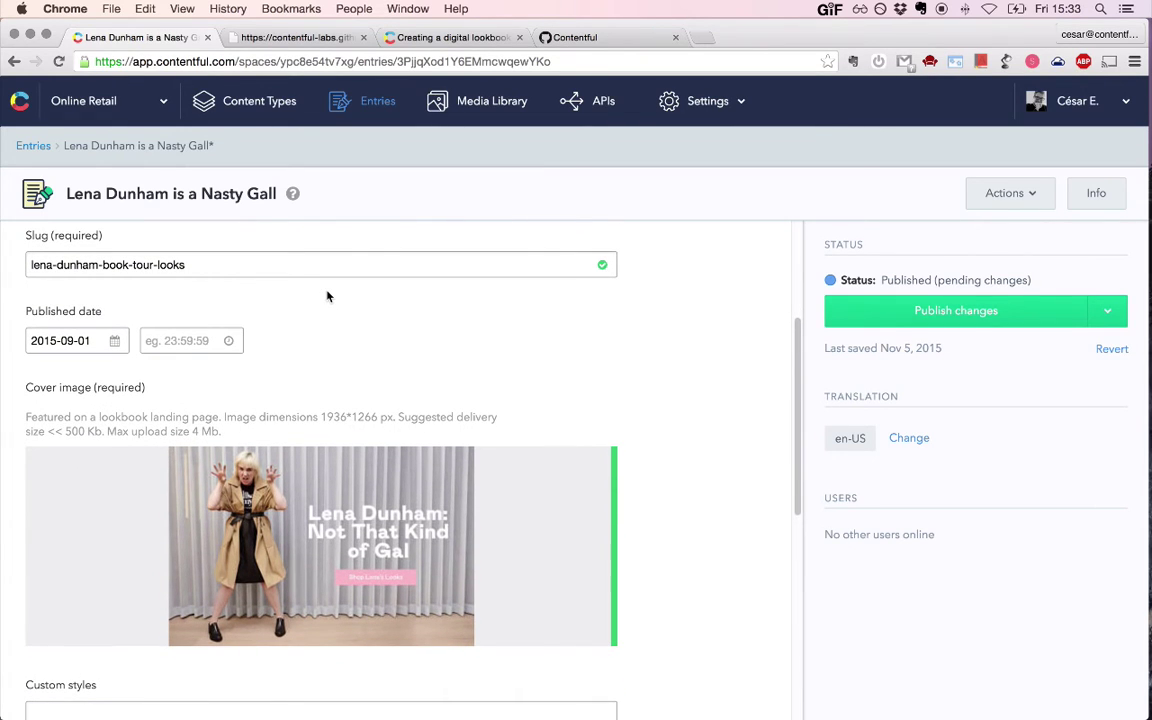
scroll(327, 296, down, 5)
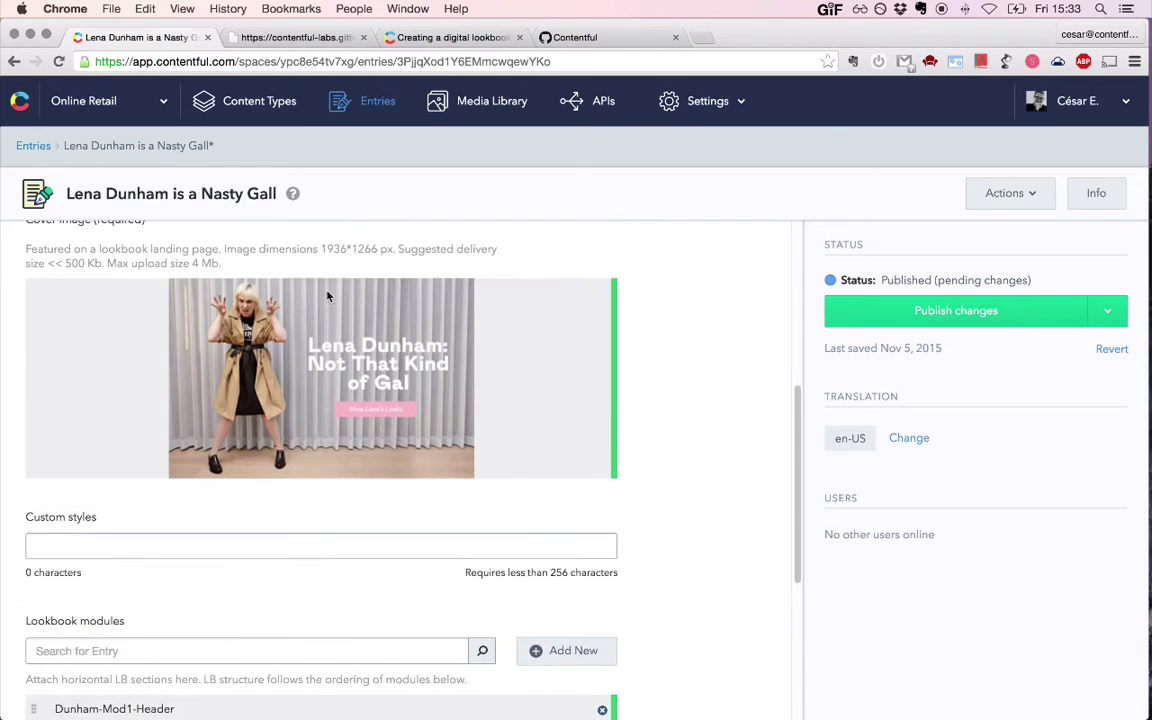
scroll(327, 297, down, 7)
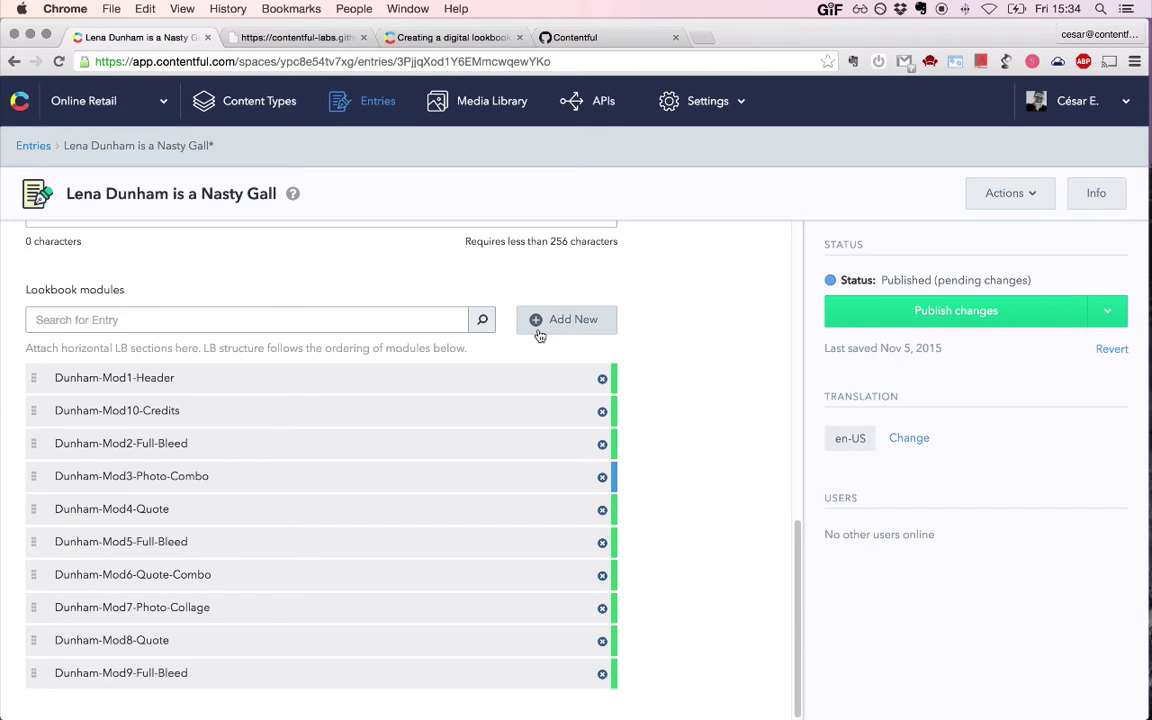
- Open the Dunham-Mod2-Full-Bleed module and check its content type information
click(178, 449)
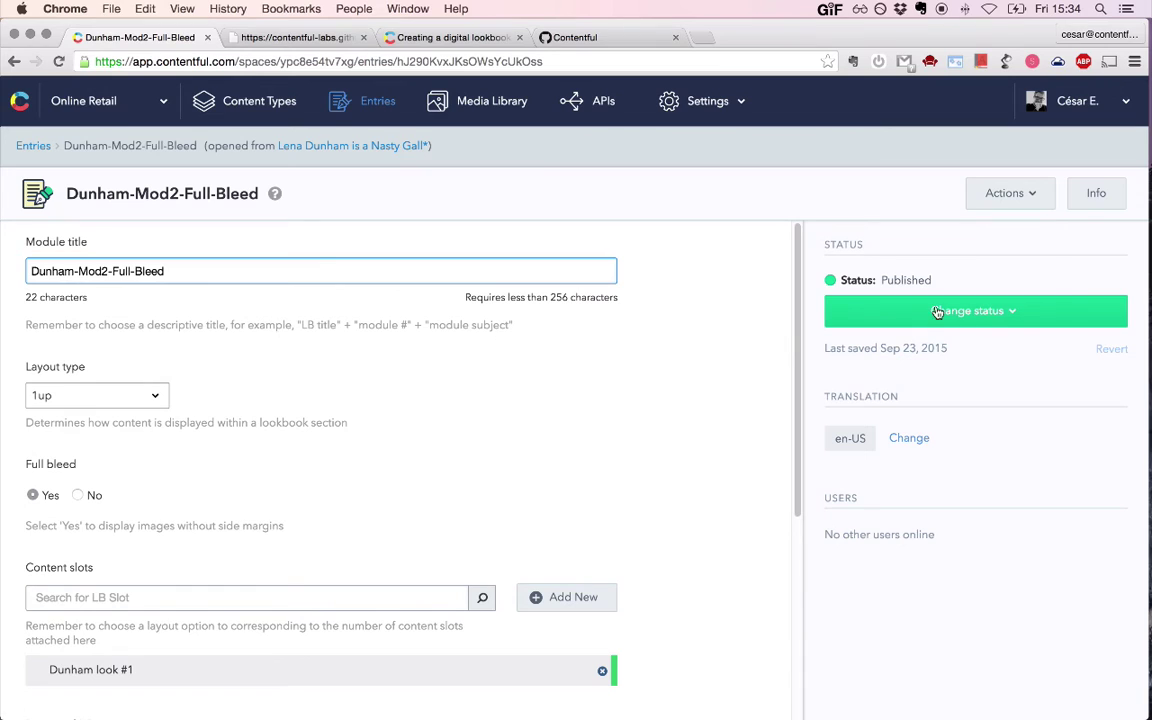
click(1095, 203)
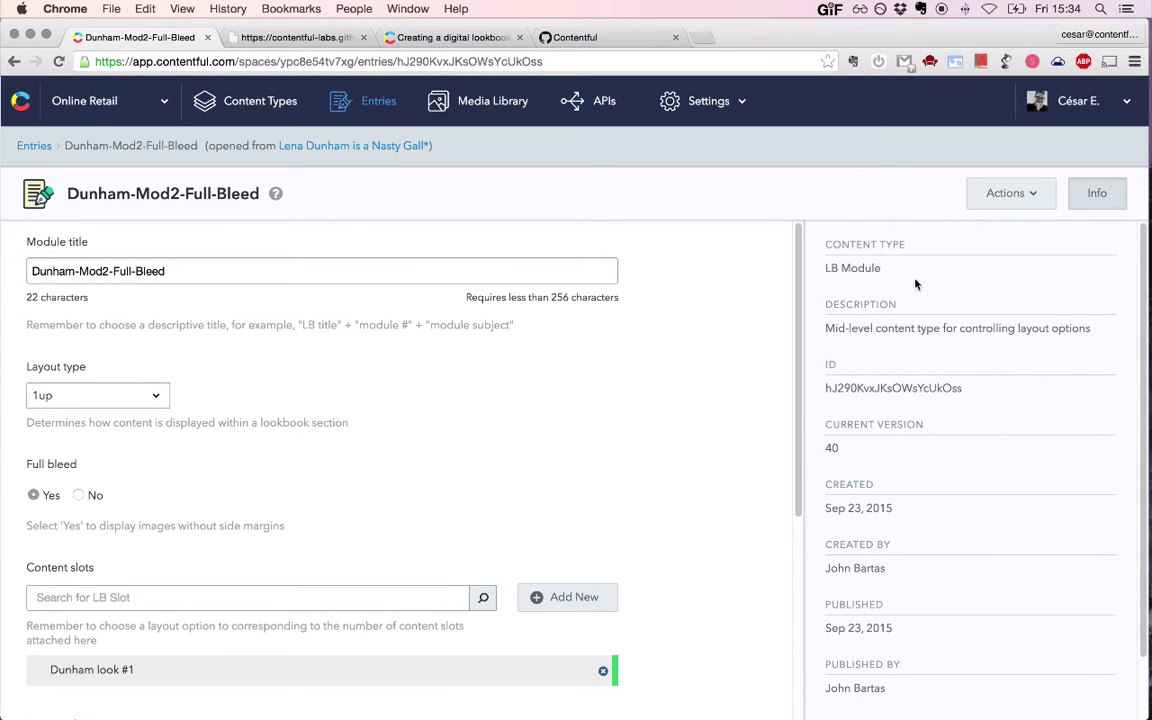
click(1092, 200)
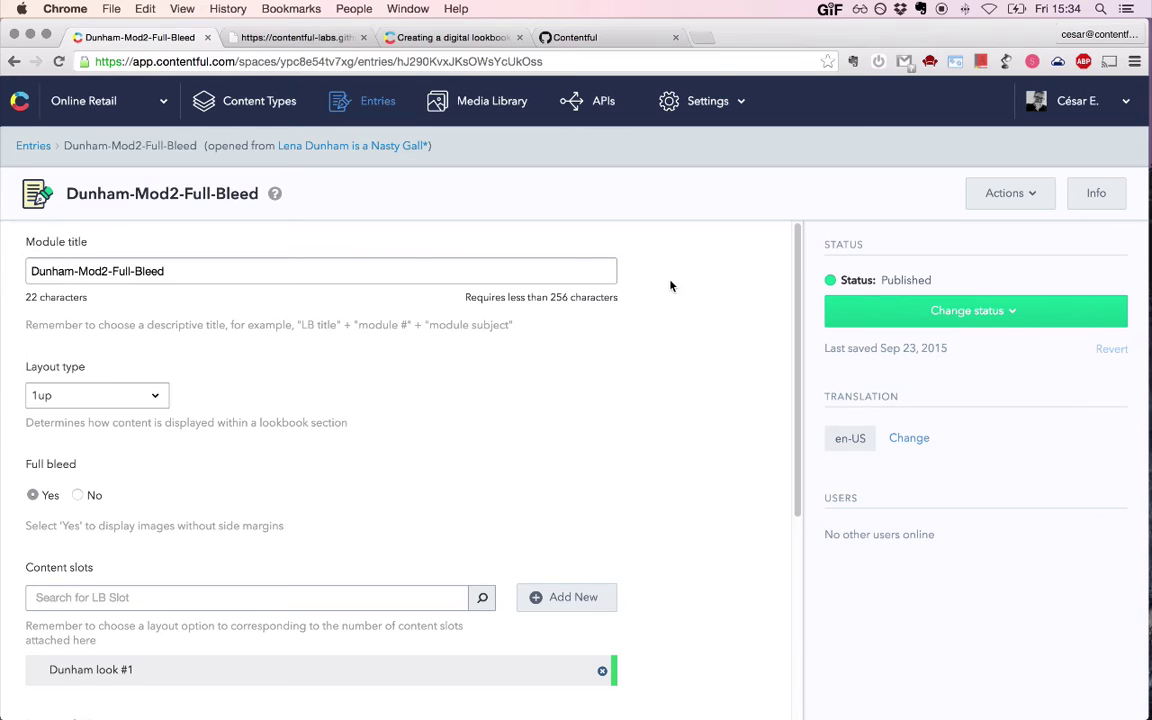
- Inspect the available layout type options of the Dunham-Mod2-Full-Bleed module without changing the selection
scroll(670, 286, down, 2)
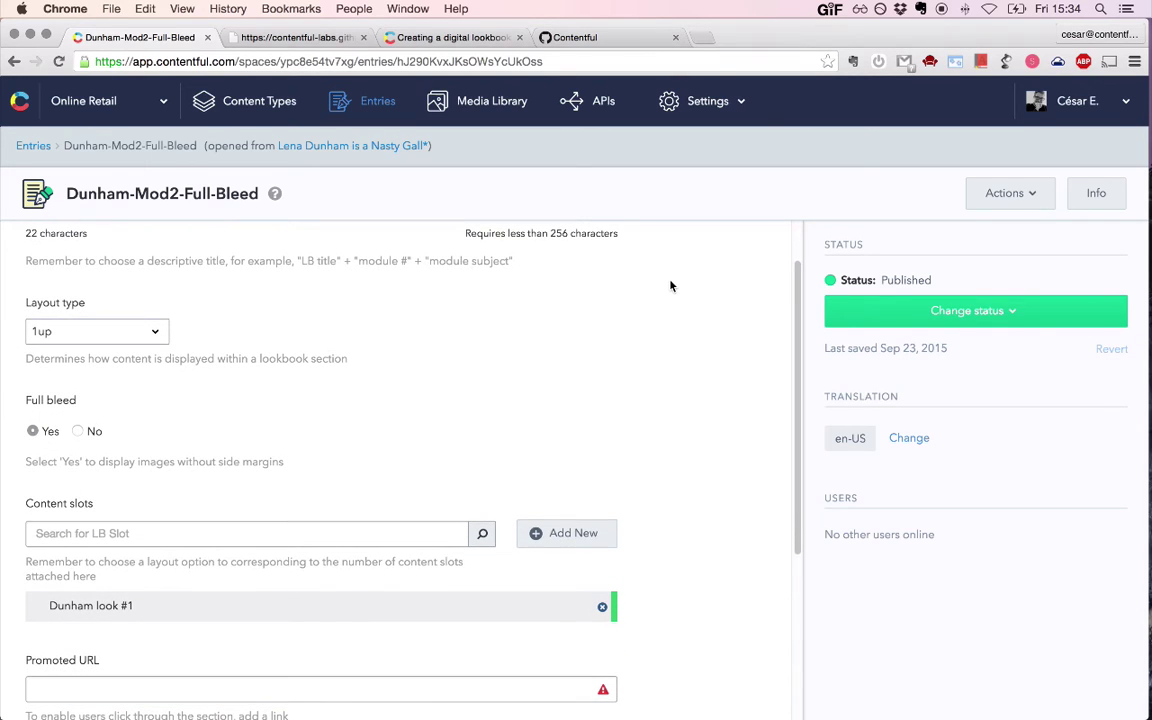
click(155, 333)
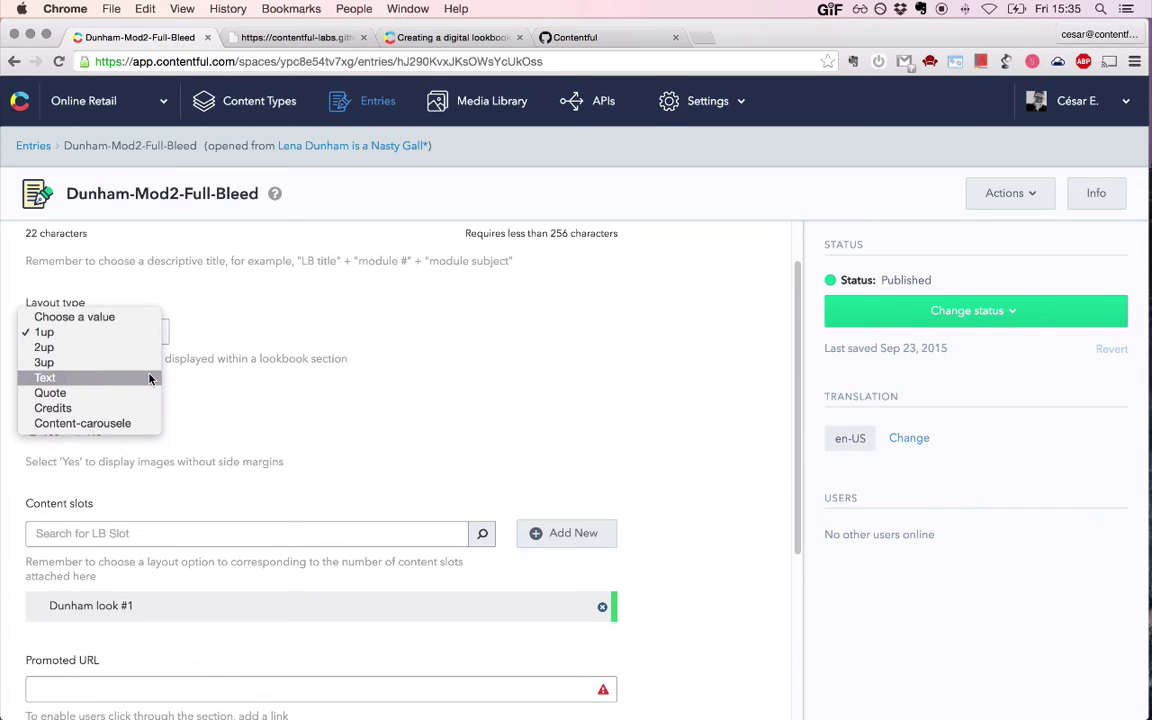
click(245, 335)
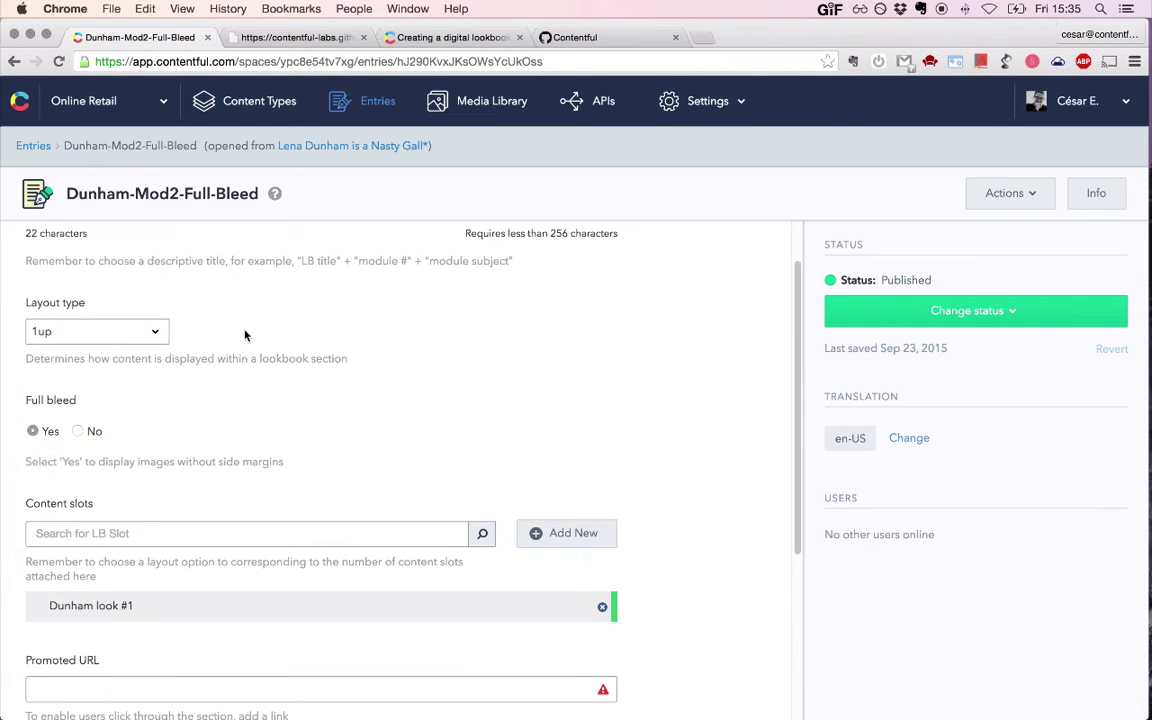
- Review the module's full bleed setting, content slots, promoted URL and associated product IDs, including the product search
scroll(245, 335, down, 4)
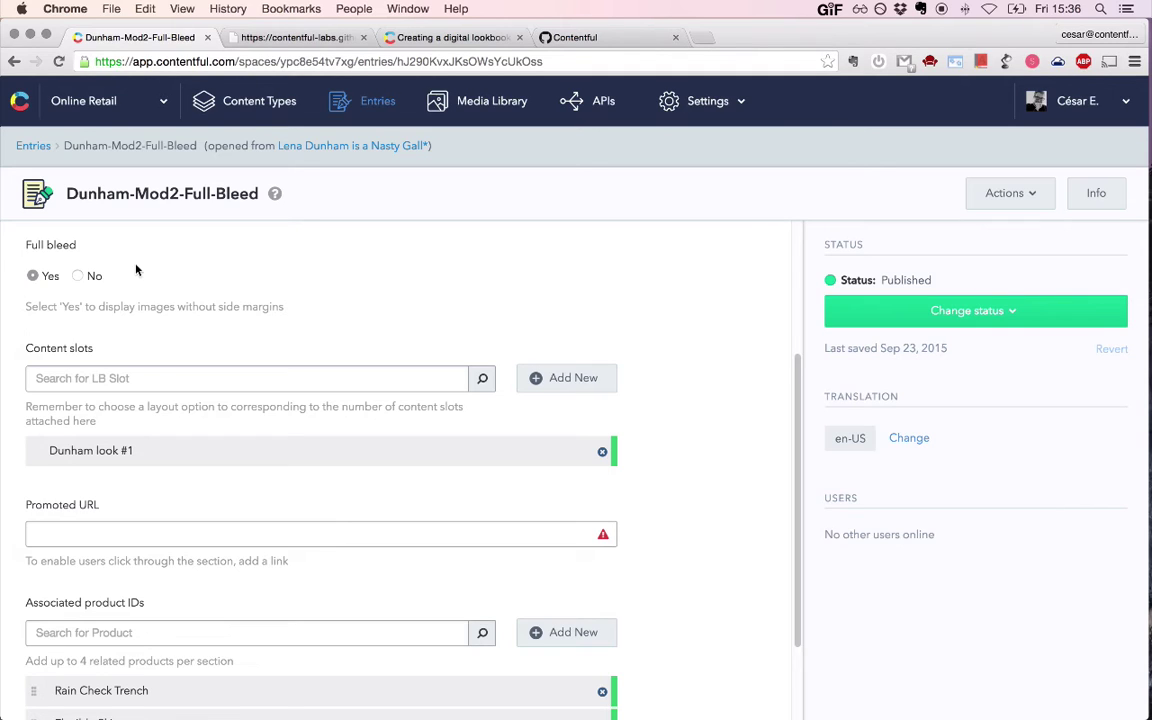
scroll(126, 297, down, 1)
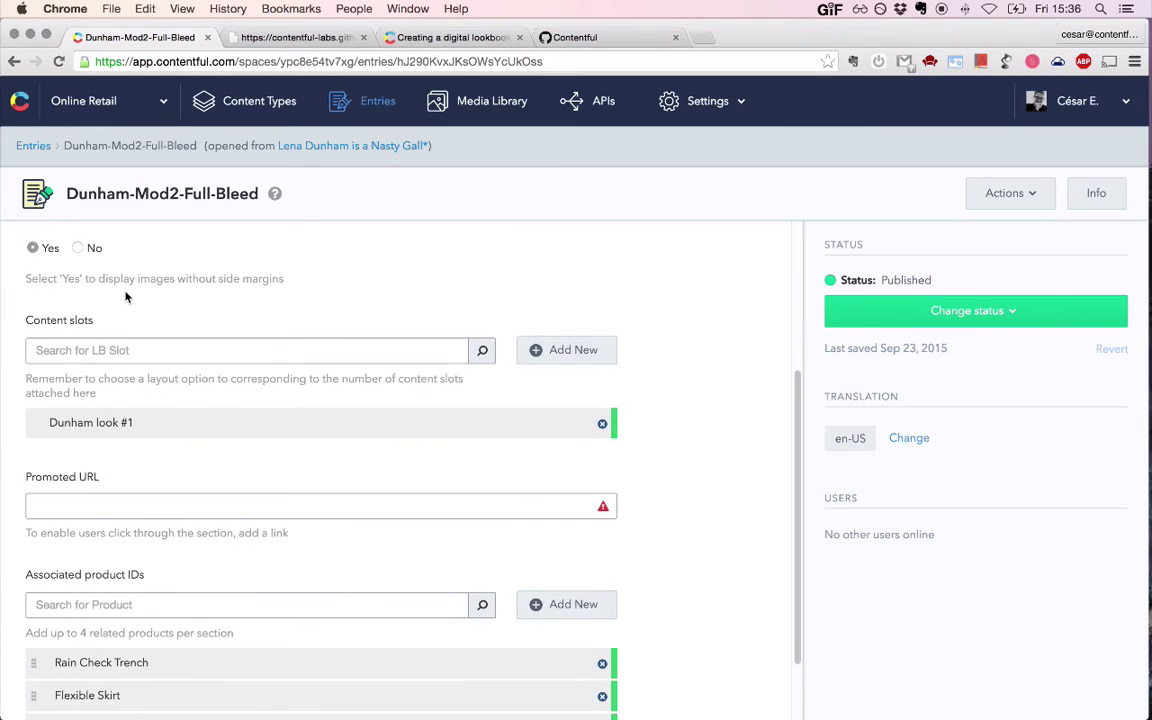
scroll(126, 297, down, 1)
scroll(112, 365, down, 4)
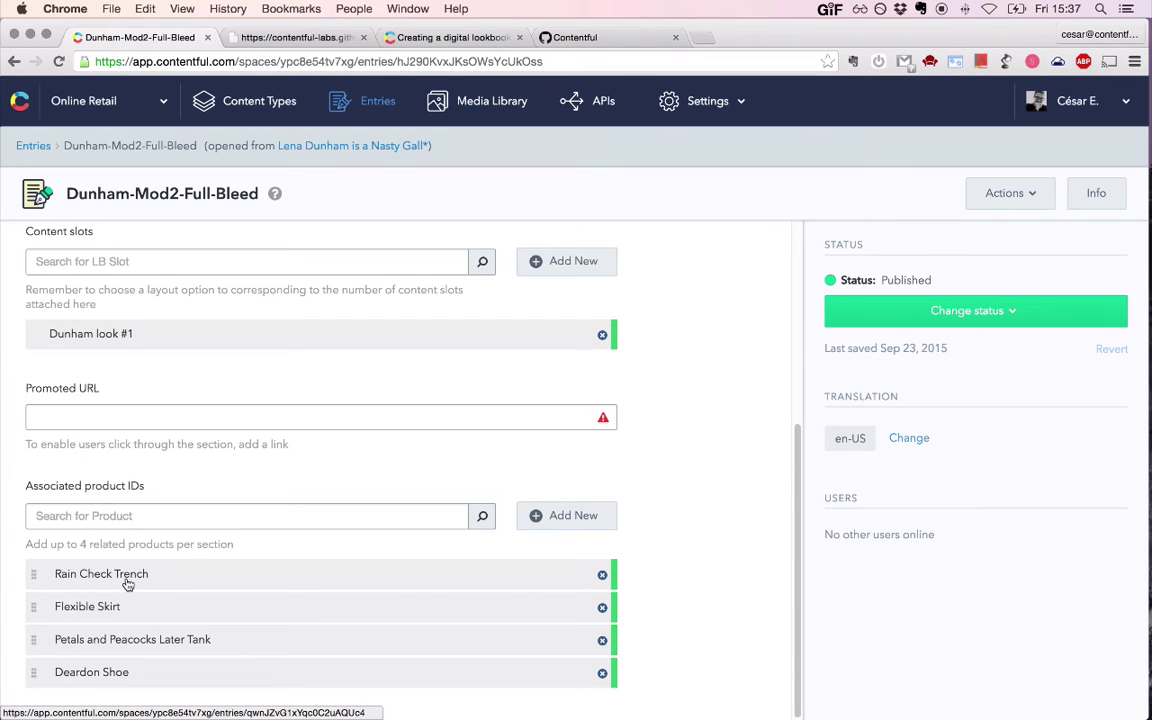
click(123, 517)
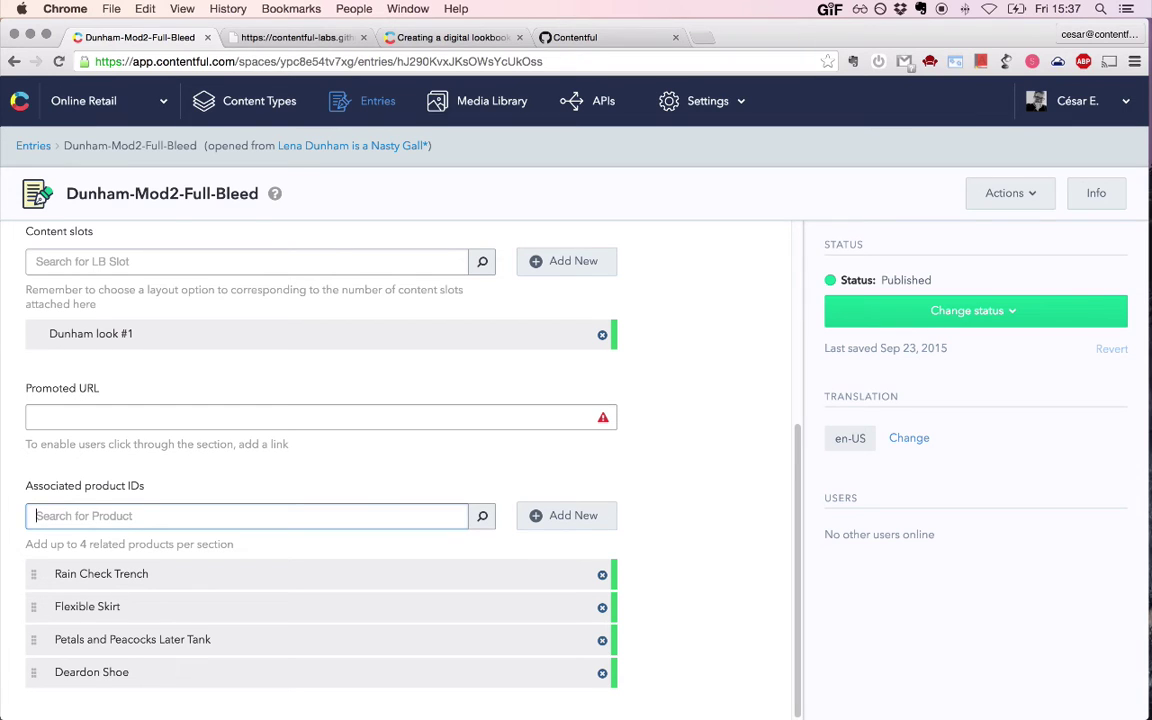
click(135, 518)
click(265, 481)
scroll(257, 483, up, 4)
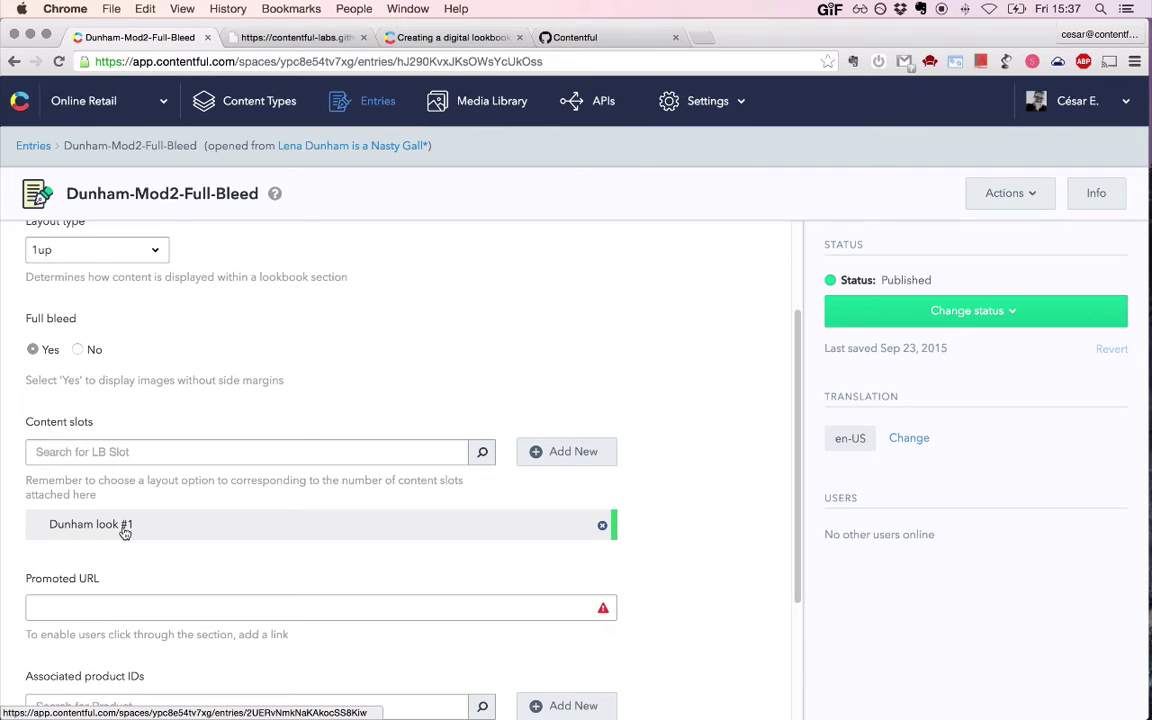
- Open the "Dunham look #1" content slot and check its content type information
click(124, 530)
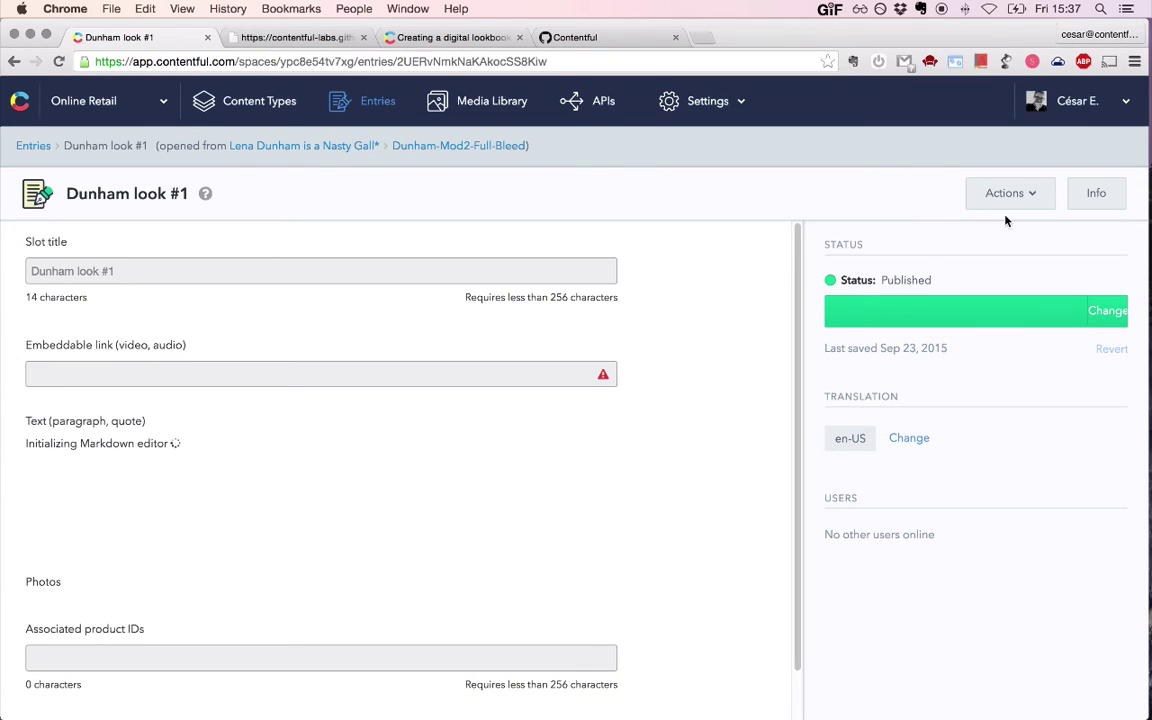
click(1097, 194)
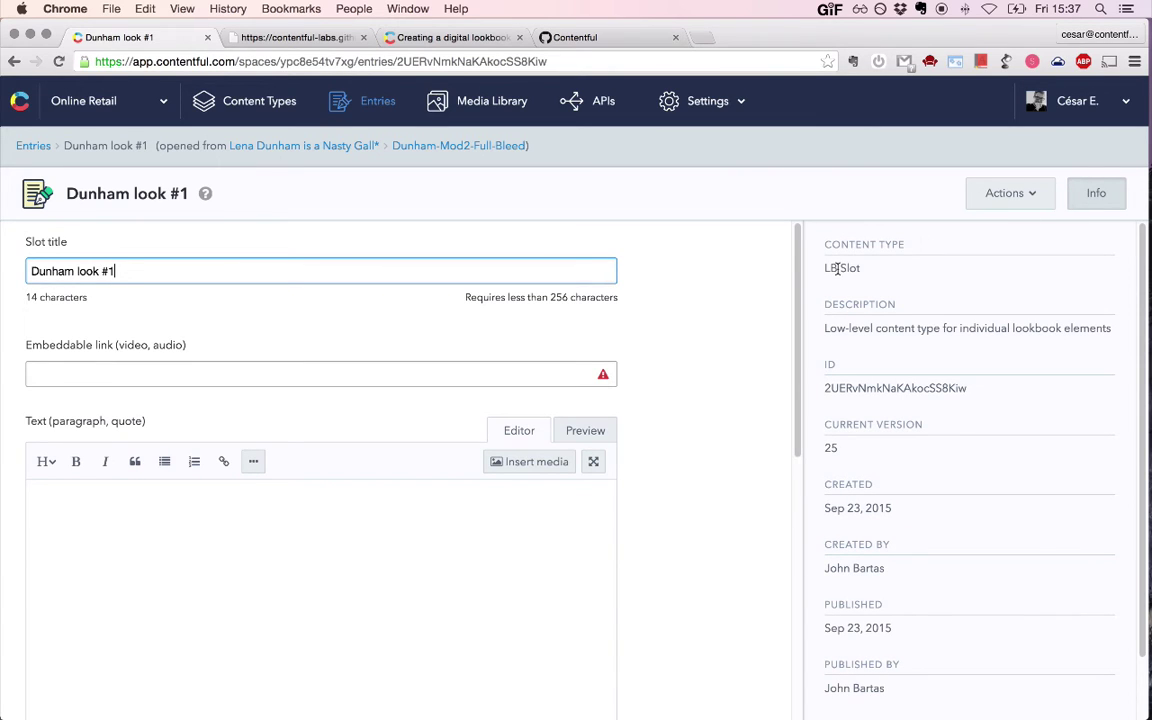
click(1076, 199)
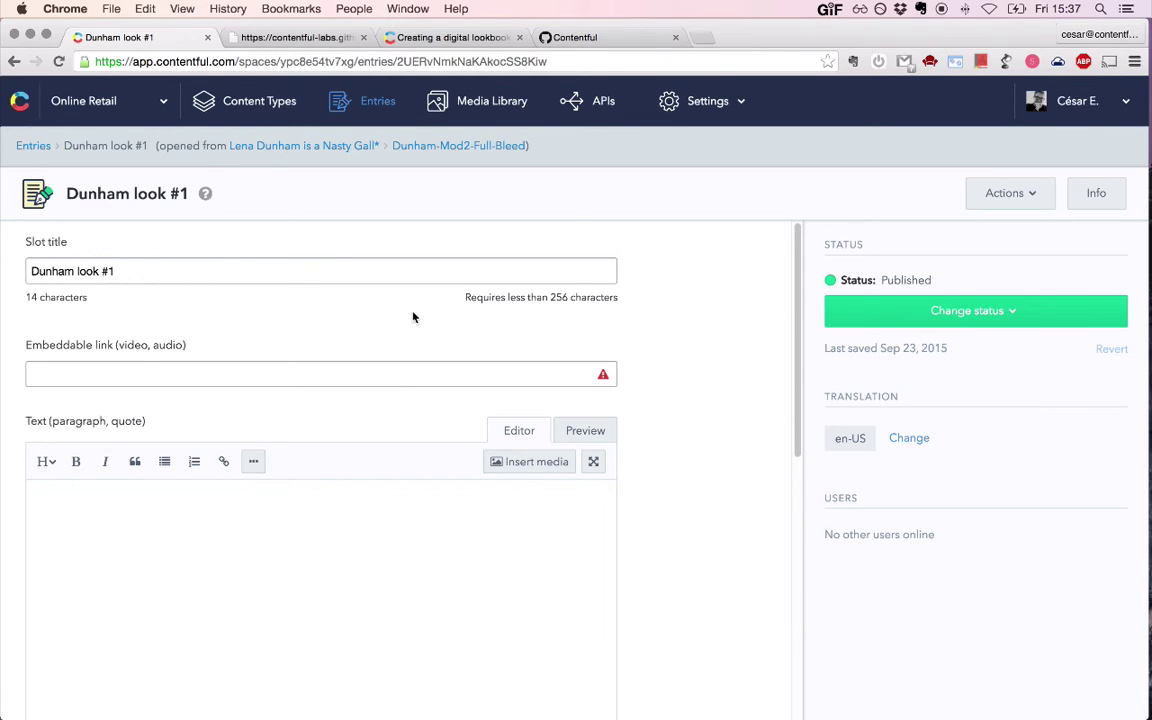
- Review the slot's embeddable link, text, photos, associated product IDs and call-to-action fields
scroll(321, 273, down, 3)
scroll(321, 270, down, 1)
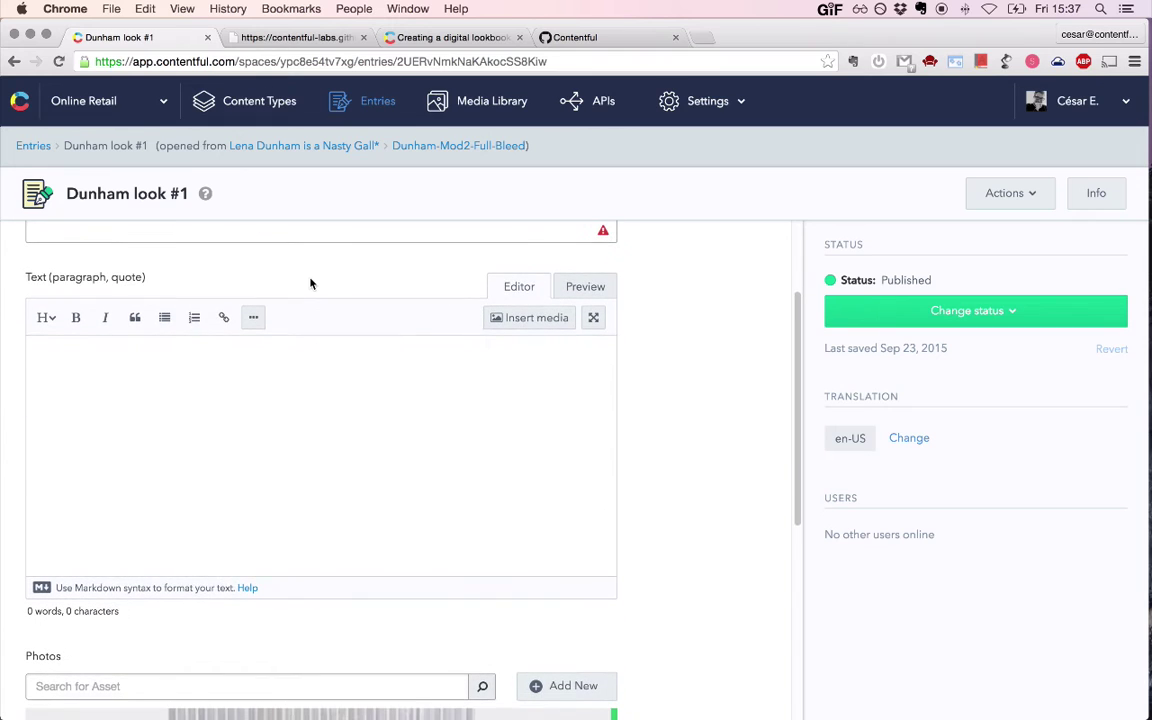
scroll(312, 280, up, 1)
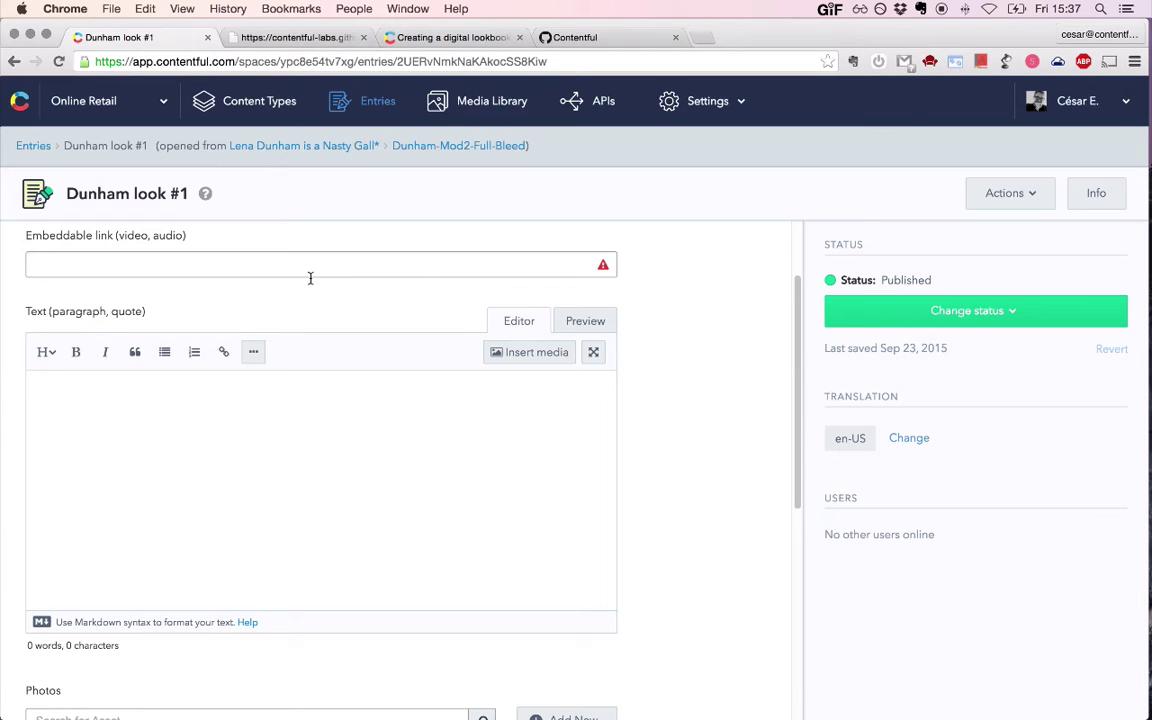
scroll(302, 276, down, 3)
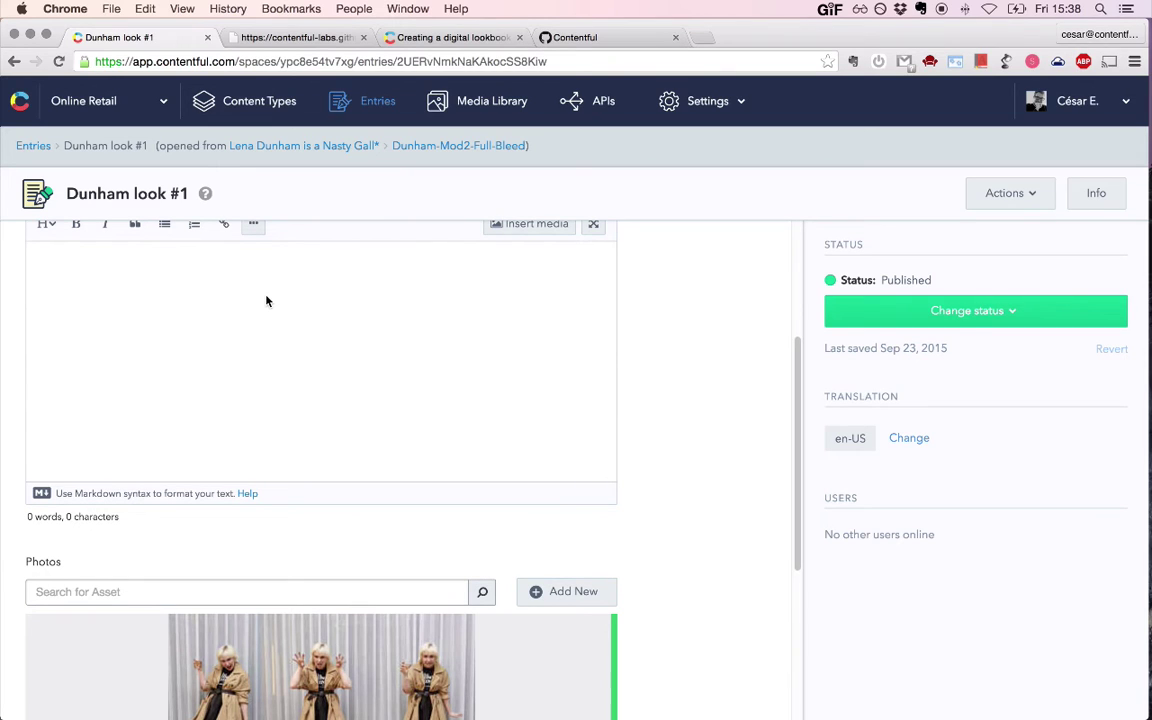
scroll(266, 300, down, 5)
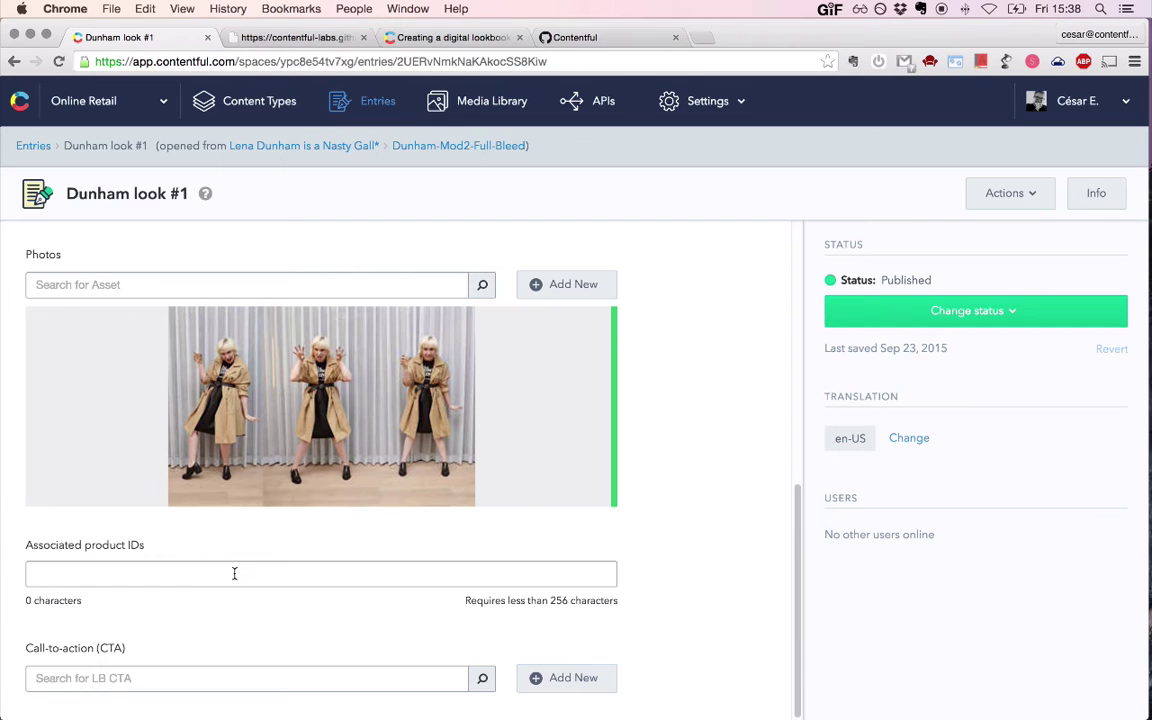
scroll(234, 573, up, 5)
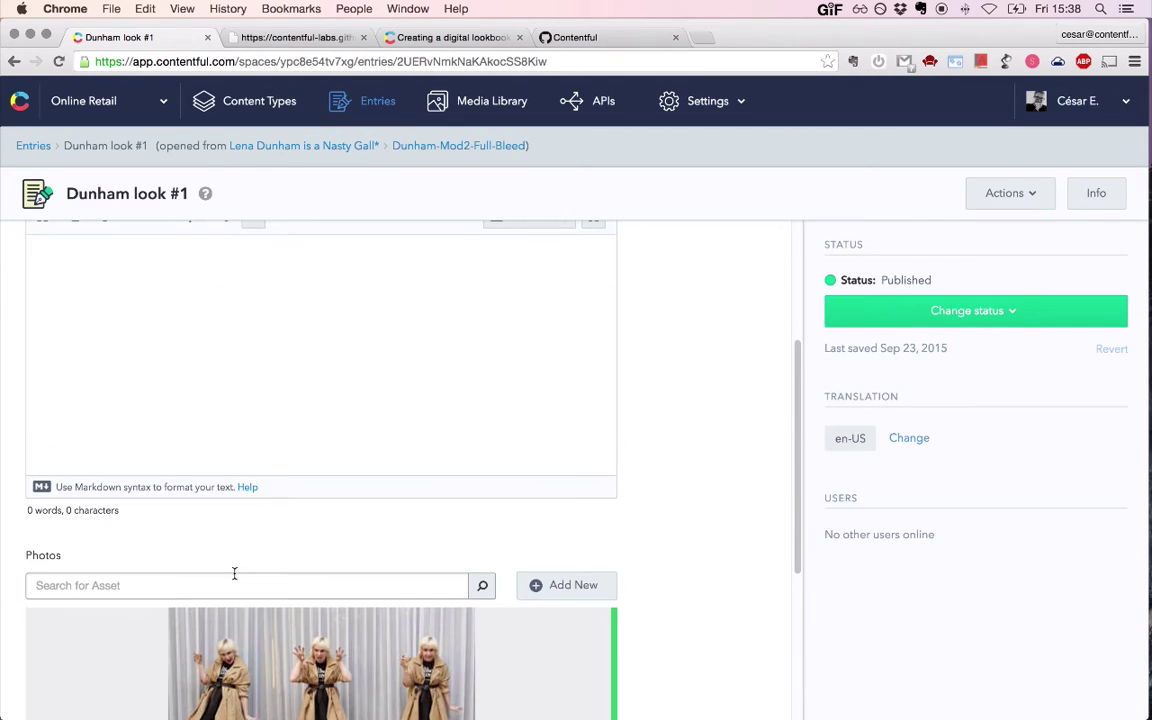
scroll(234, 573, up, 4)
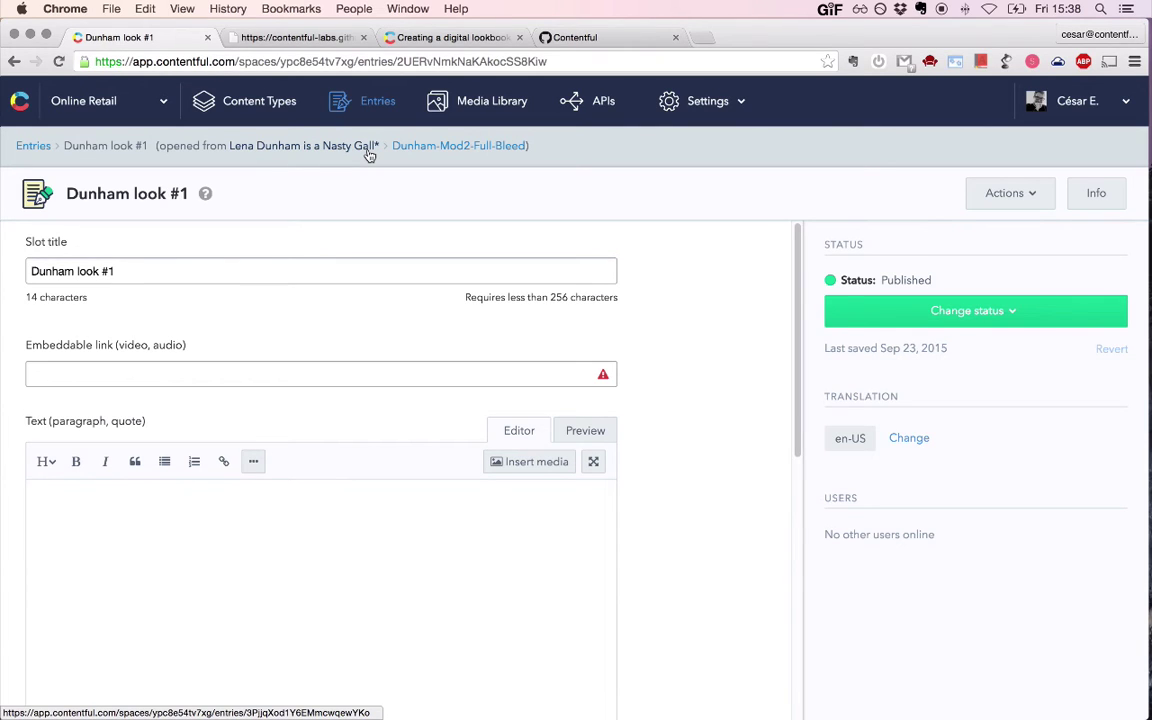
- Return to the entries list, open "Tails from Amsterdam" and review its fields down to the lookbook modules
click(36, 151)
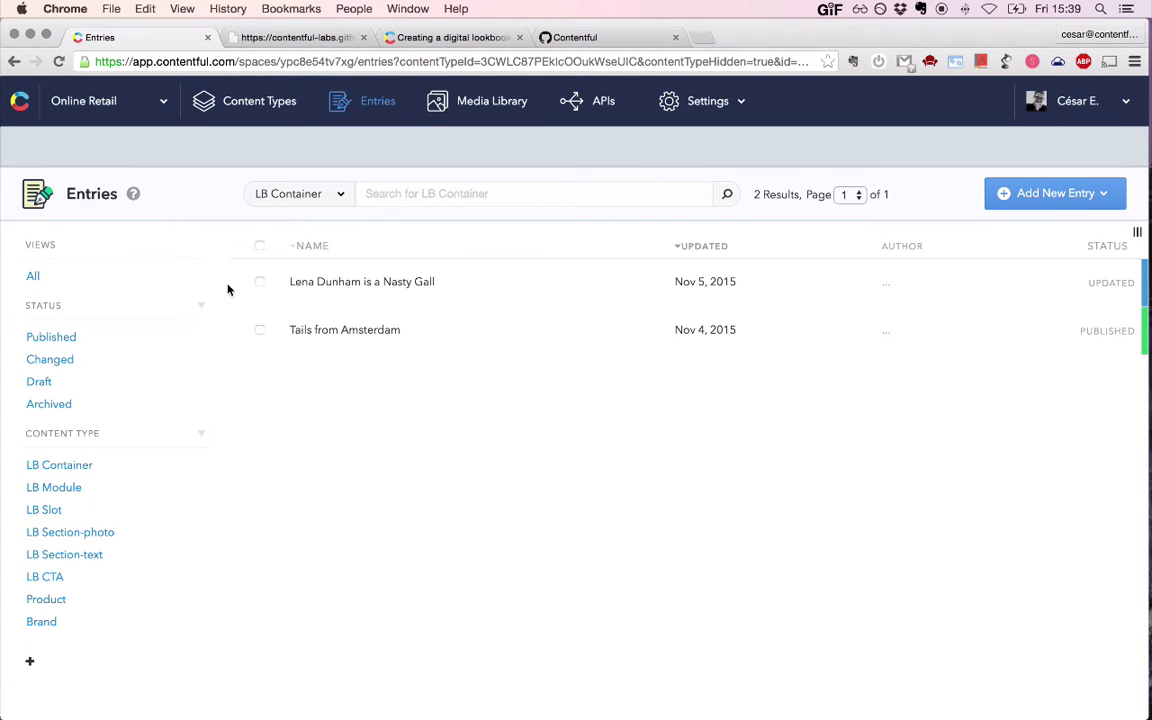
click(376, 342)
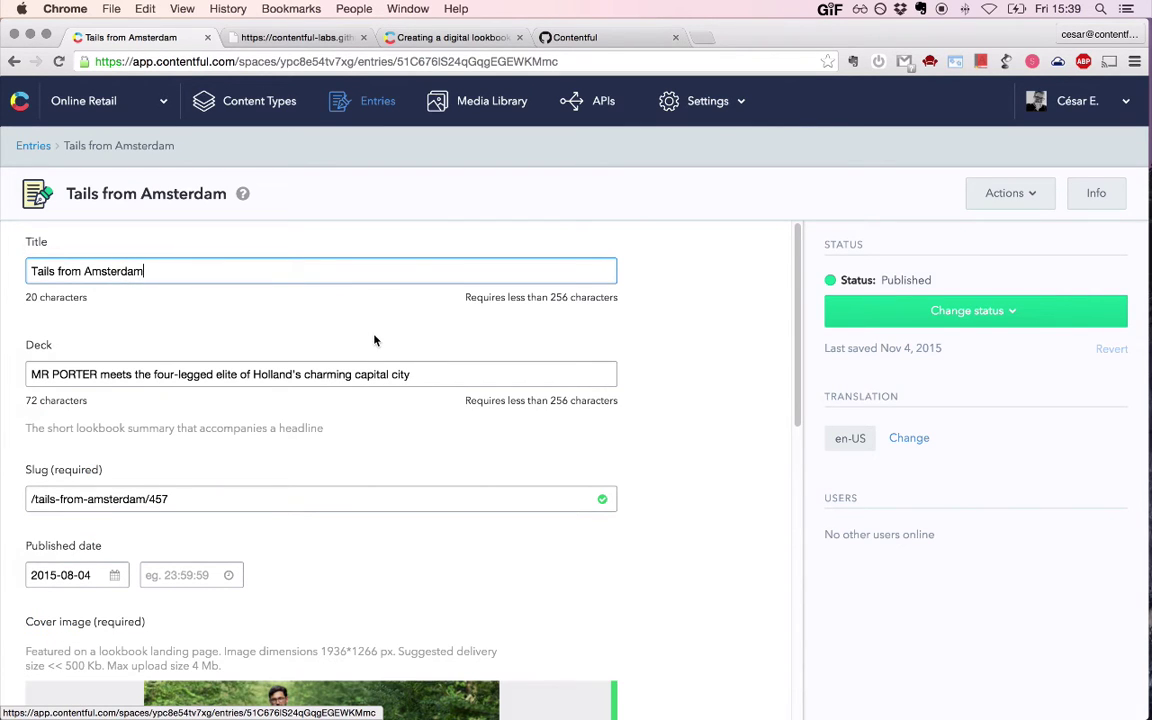
scroll(374, 341, down, 5)
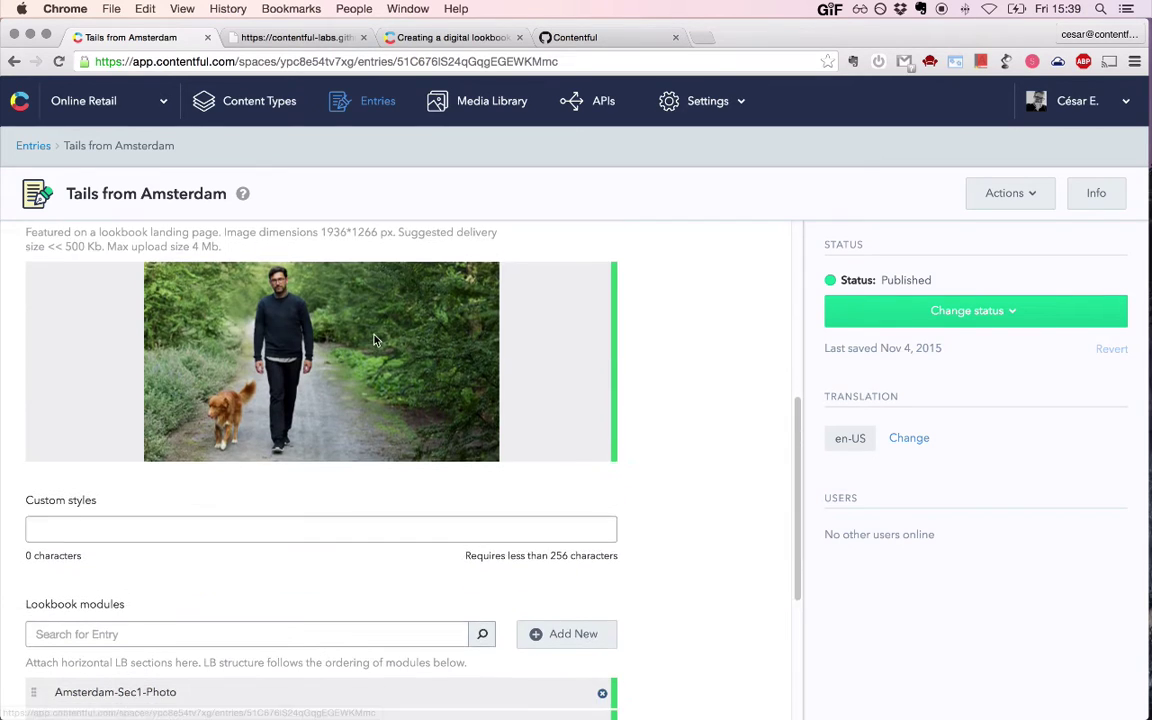
scroll(374, 341, down, 1)
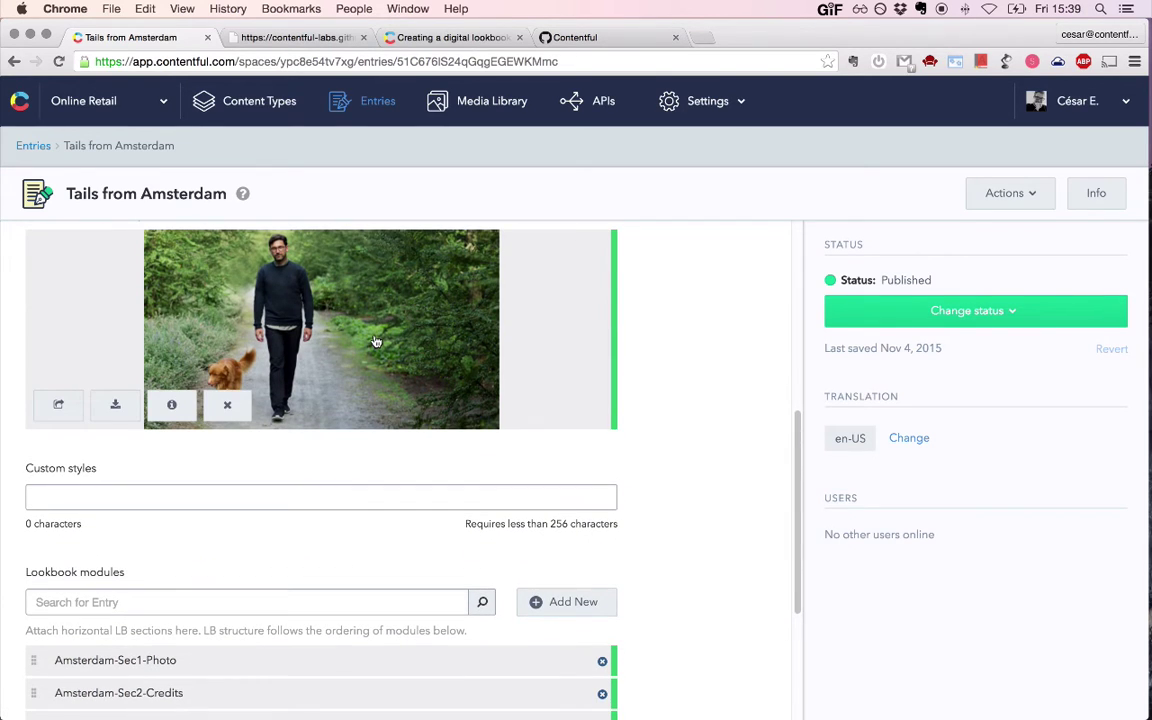
scroll(374, 341, down, 3)
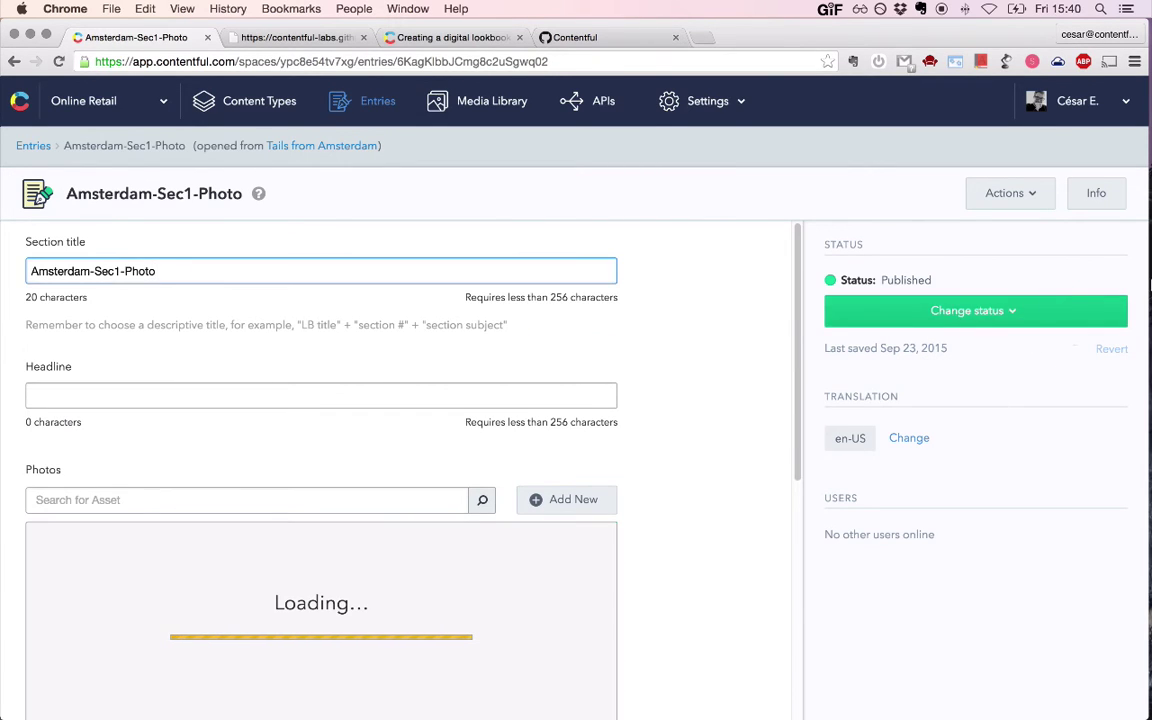
- Check the content type information of the Amsterdam-Sec1-Photo section and review its photos and associated products
click(1101, 197)
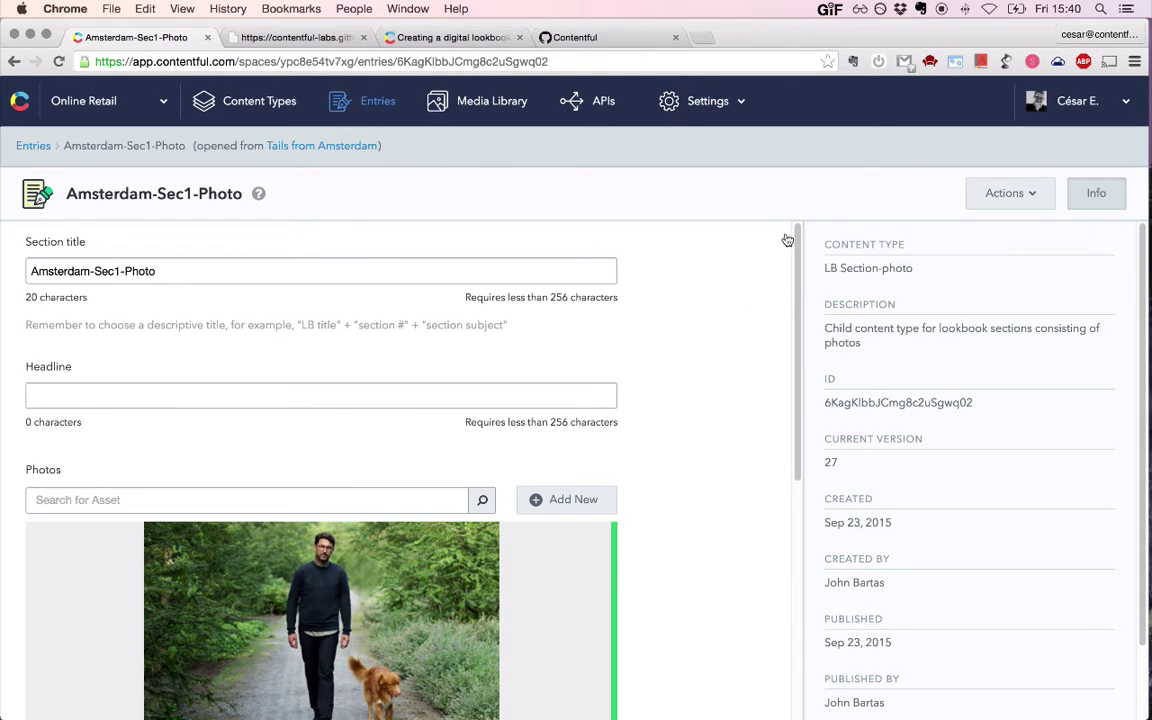
scroll(381, 309, down, 4)
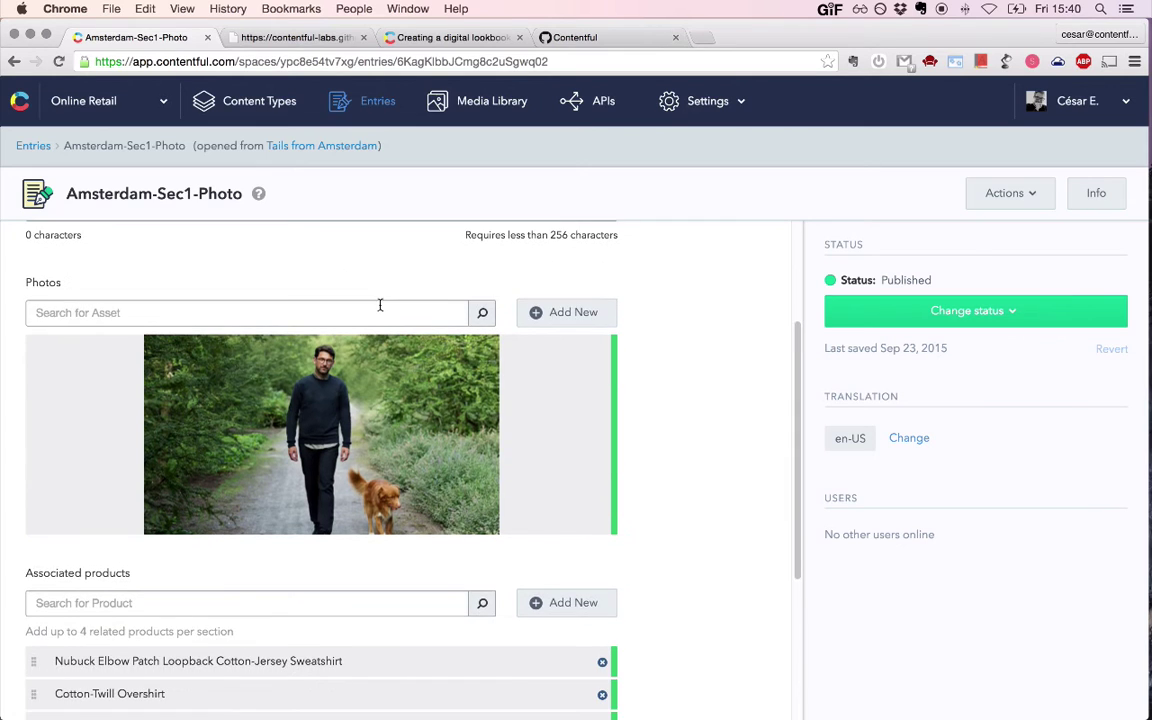
scroll(380, 306, up, 4)
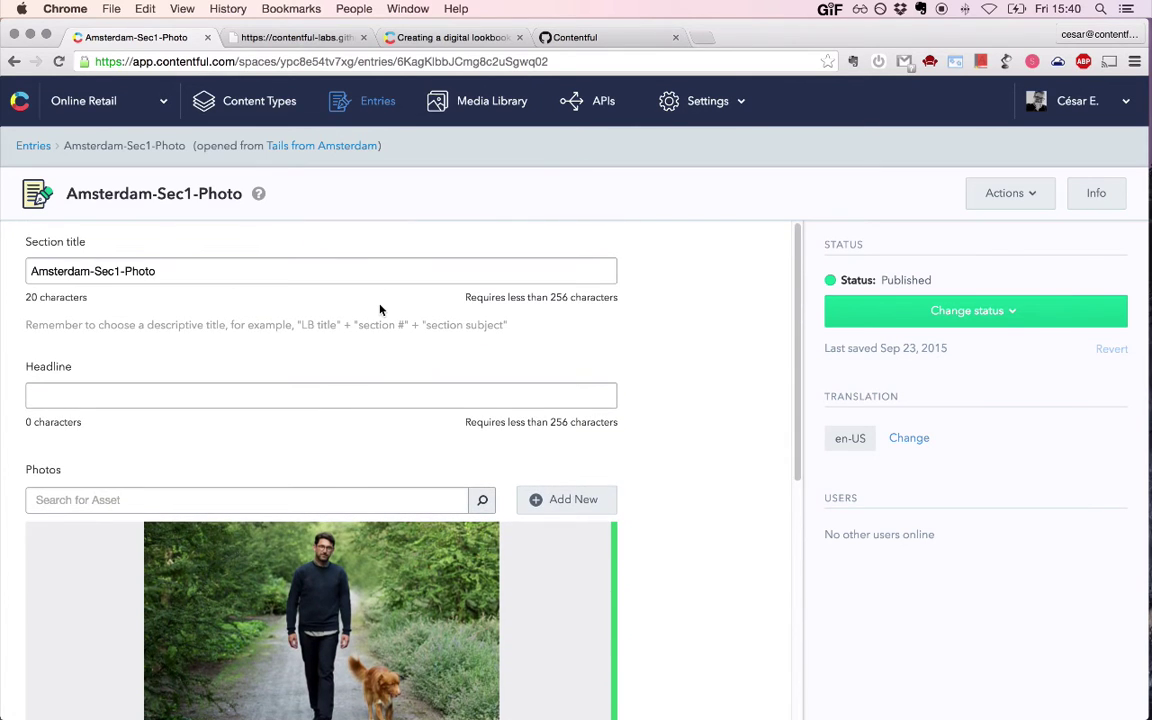
- Review the Amsterdam-Sec1-Photo section's associated products, call-to-action and promoted URL fields, ending back at its section title
scroll(380, 309, down, 8)
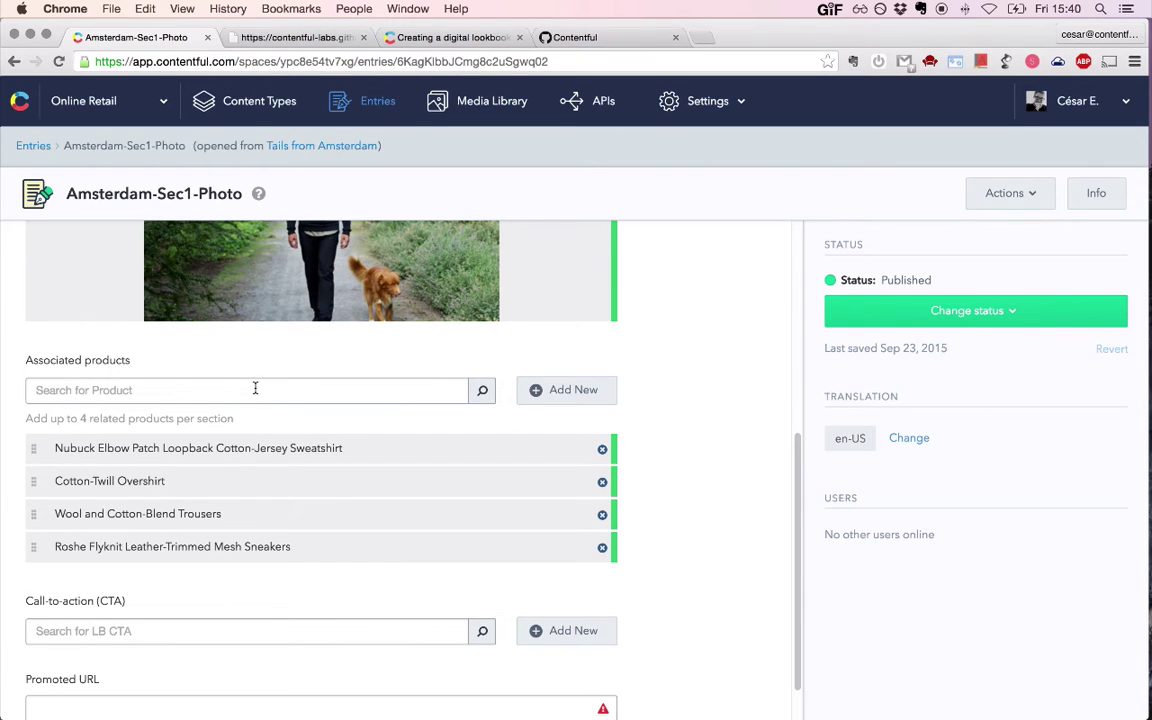
scroll(255, 388, down, 1)
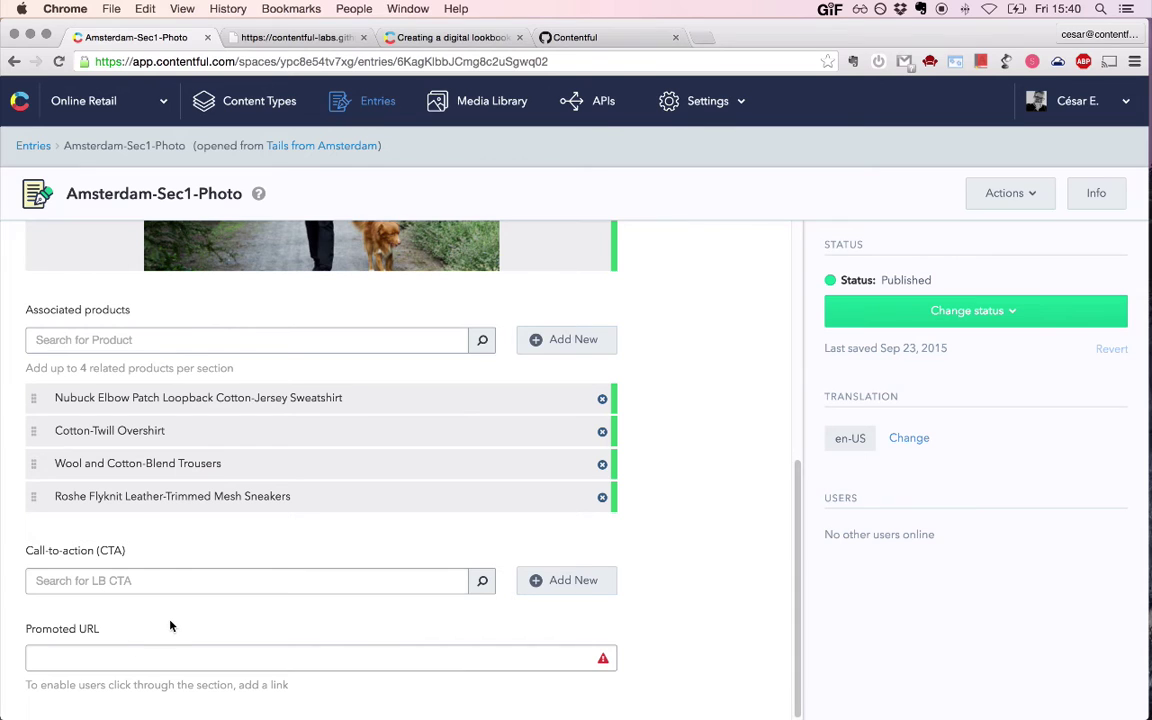
scroll(171, 626, up, 8)
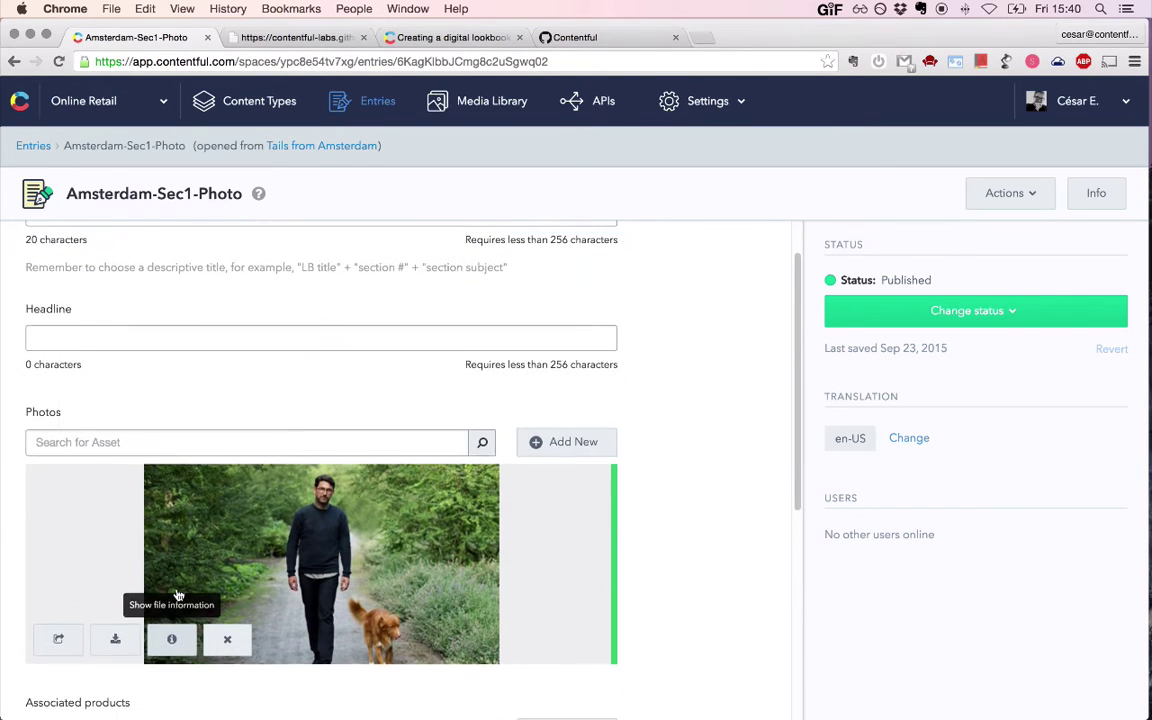
scroll(153, 597, up, 1)
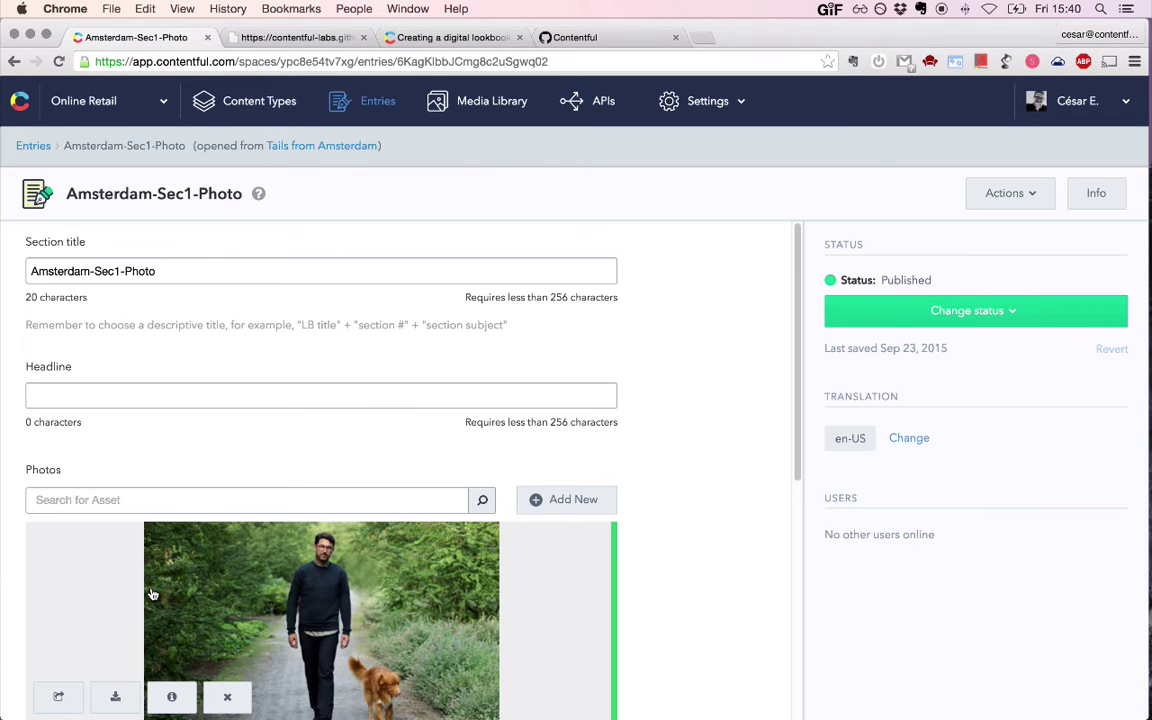
- Return to the "Tails from Amsterdam" entry and open the Sec5 interview text section from its lookbook modules
click(315, 147)
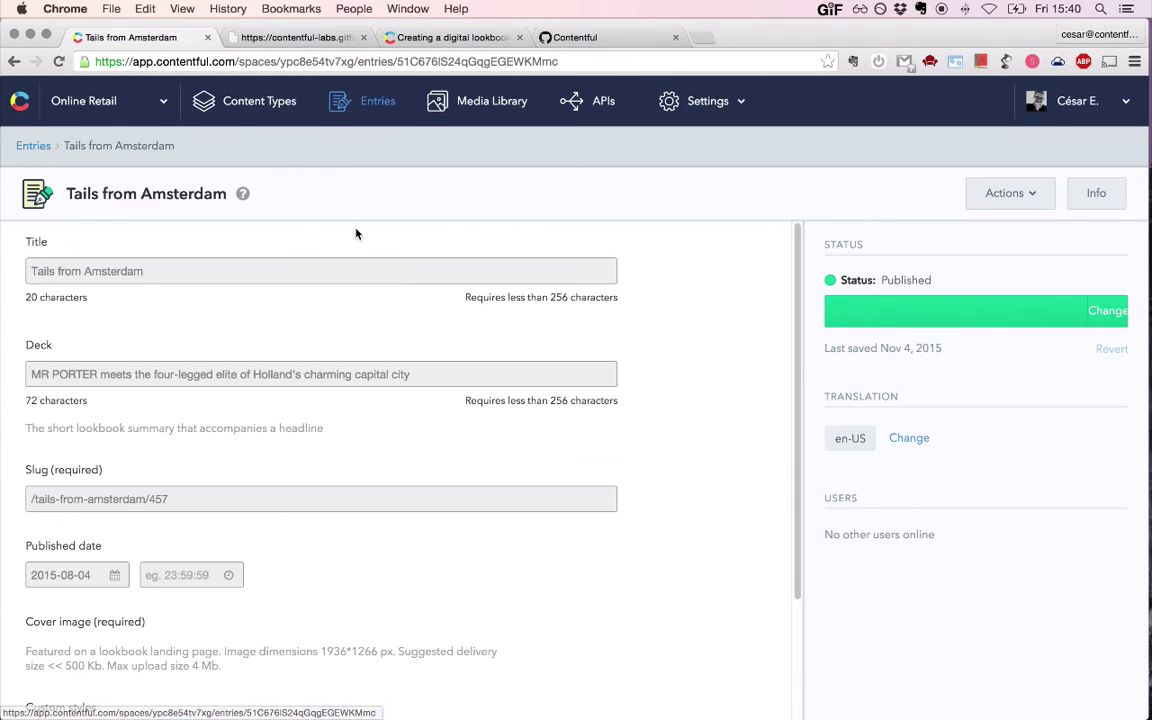
scroll(325, 318, down, 5)
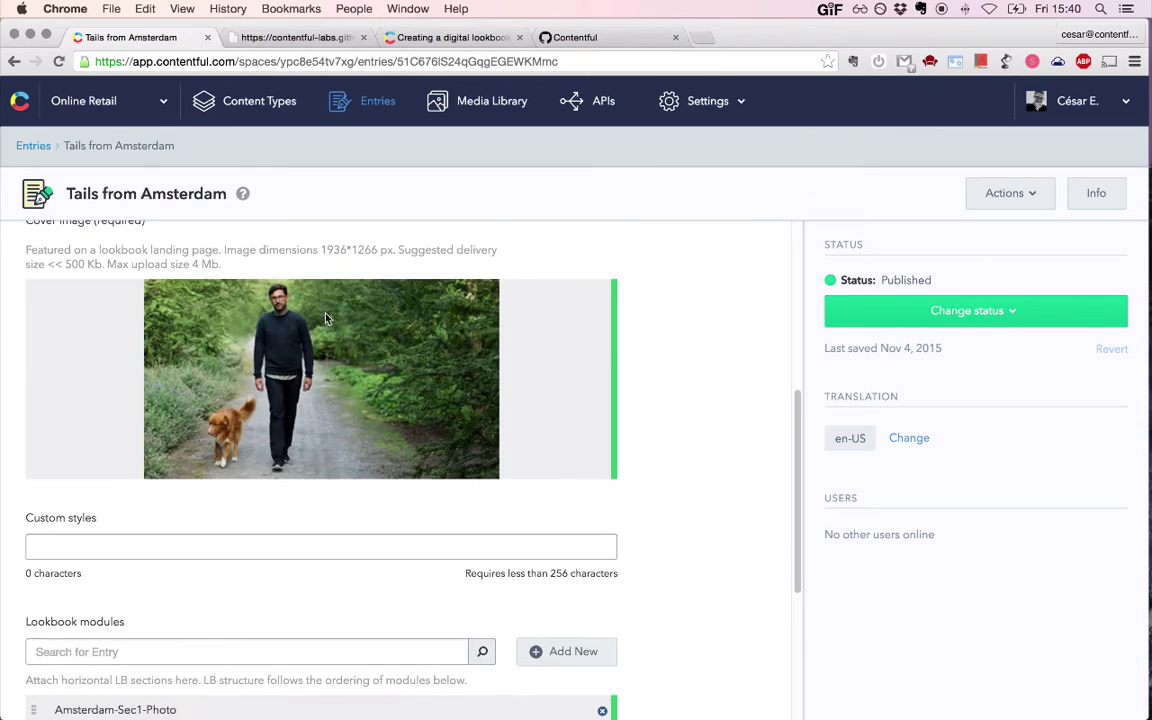
scroll(325, 318, down, 4)
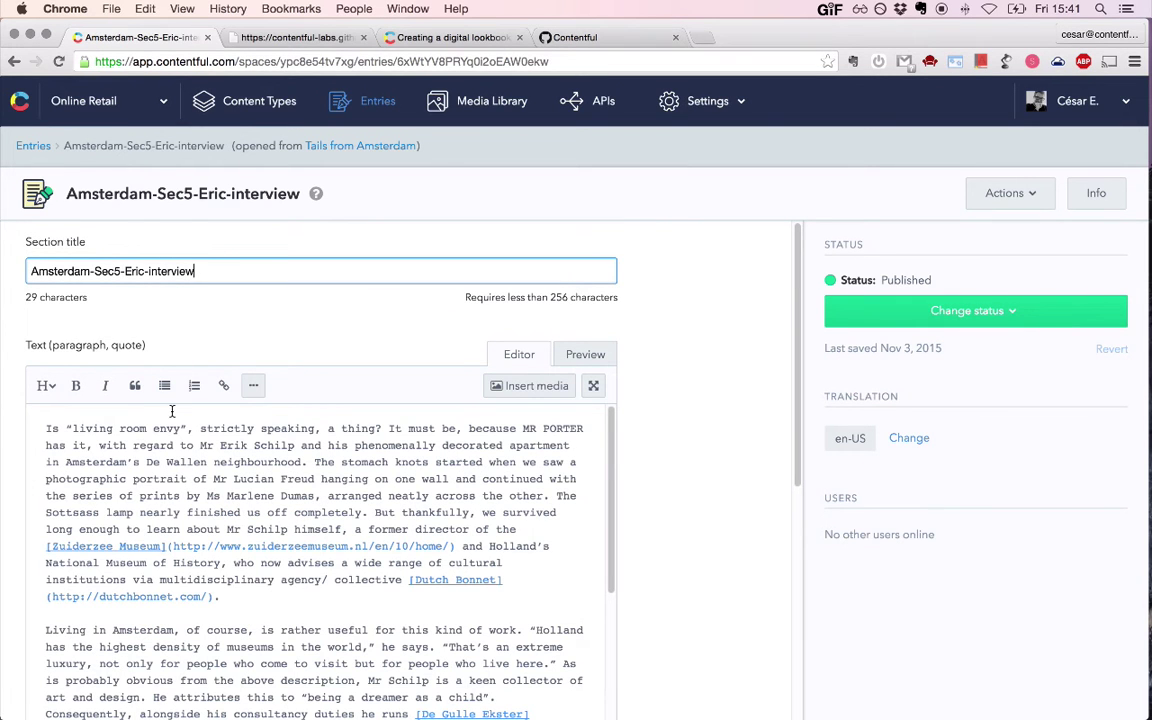
- Read through the interview section's Markdown text, including its links and formatted questions
scroll(204, 489, down, 2)
scroll(204, 489, down, 8)
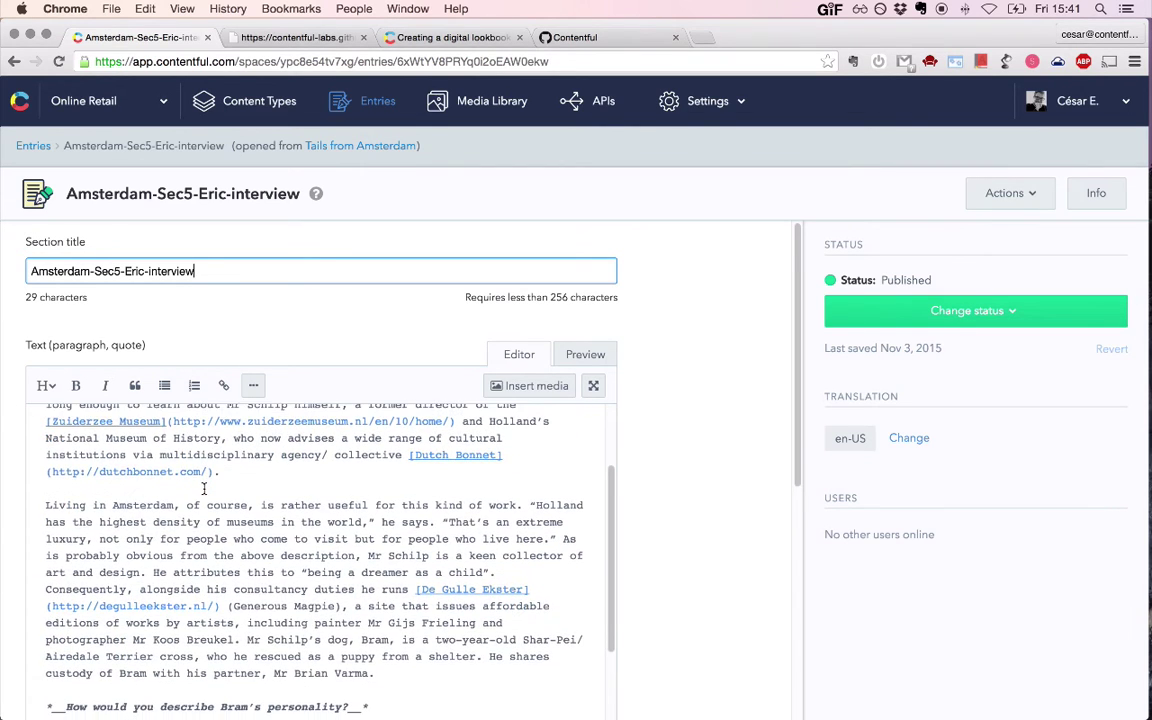
scroll(204, 489, down, 4)
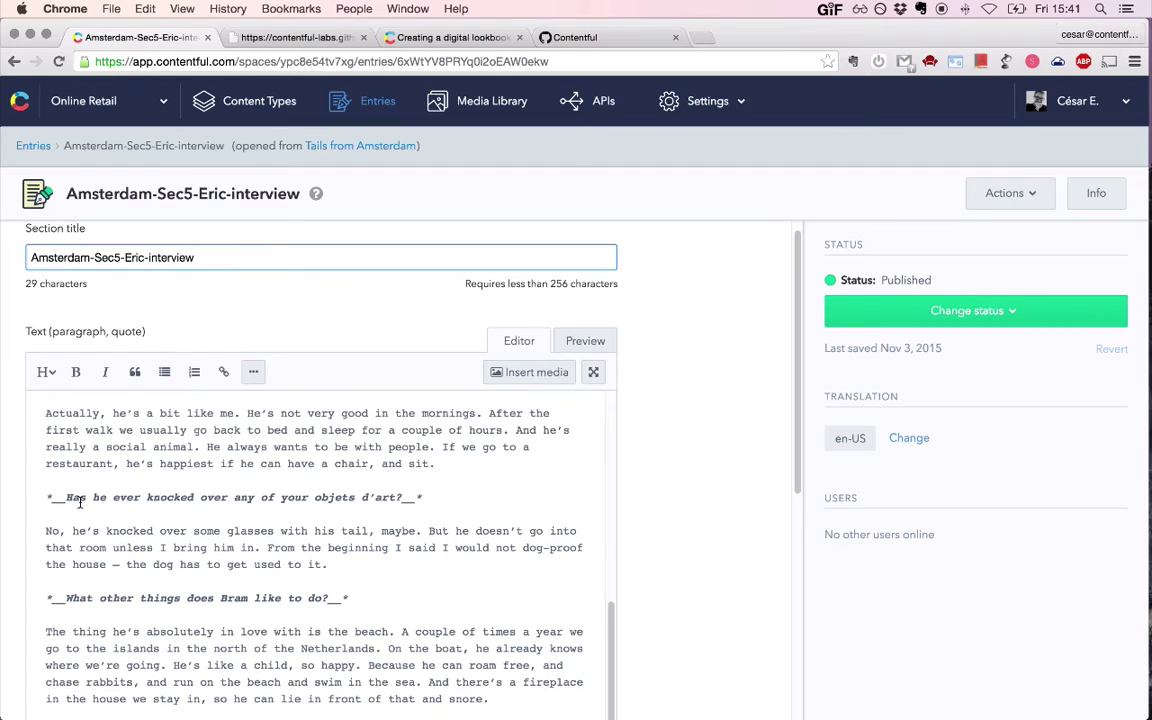
scroll(80, 502, down, 4)
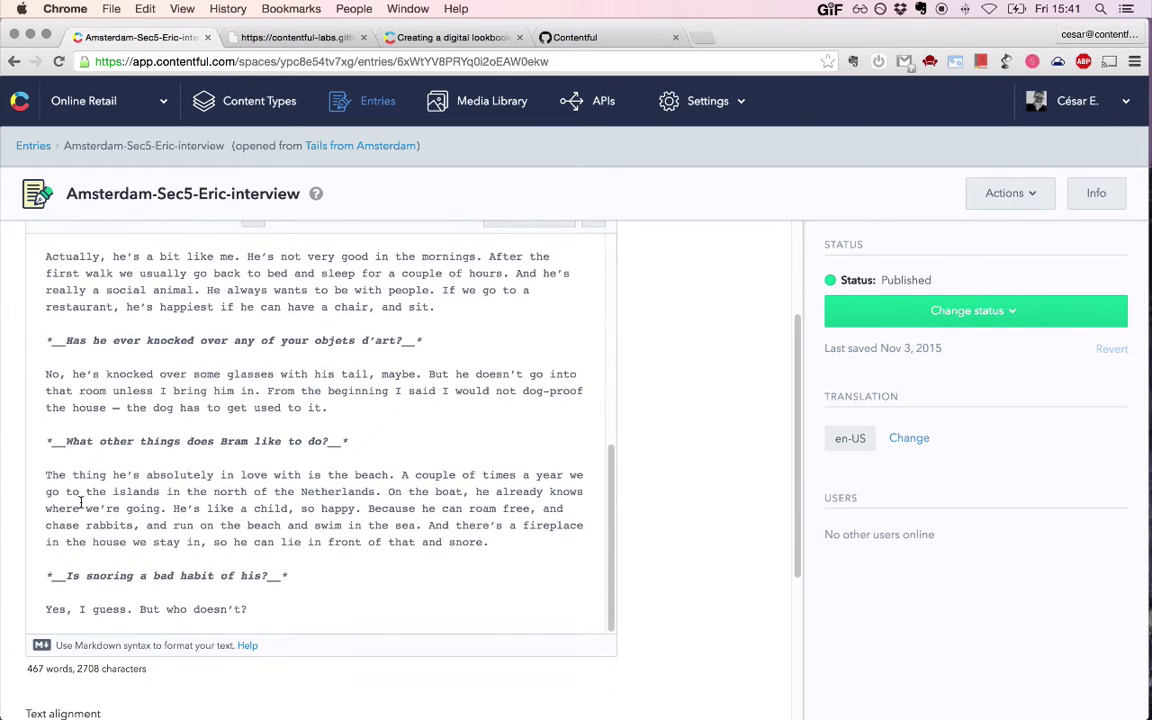
scroll(250, 445, up, 5)
scroll(257, 450, up, 6)
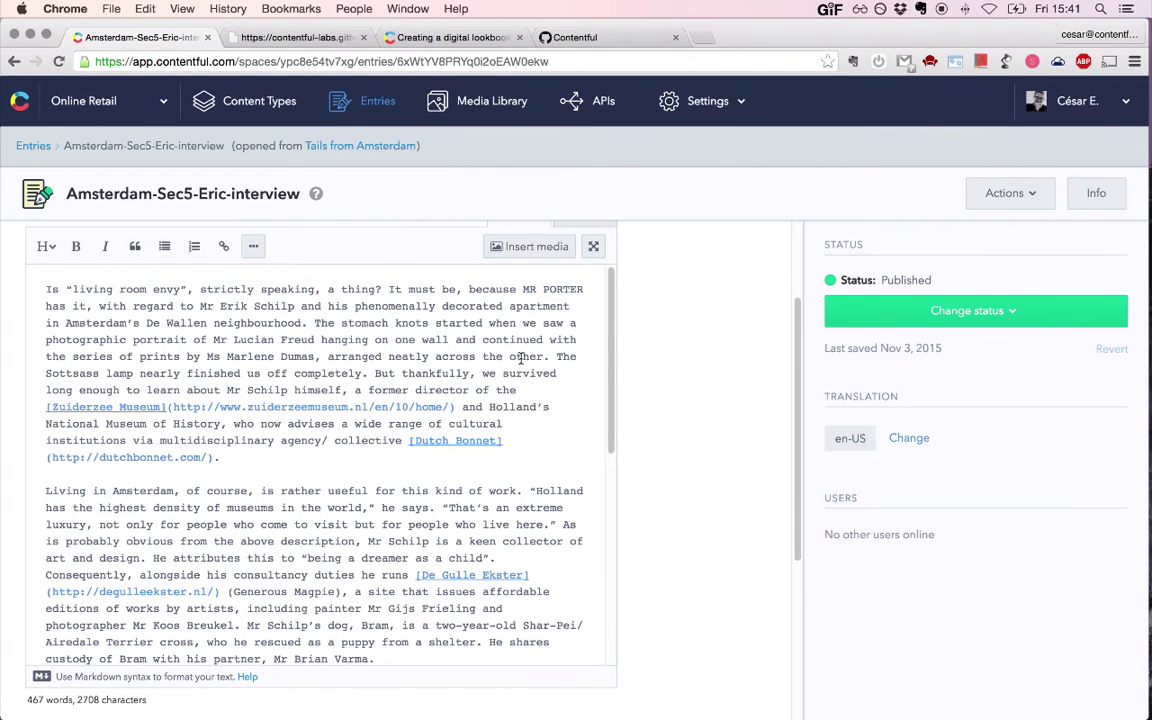
scroll(500, 340, up, 2)
scroll(560, 330, up, 1)
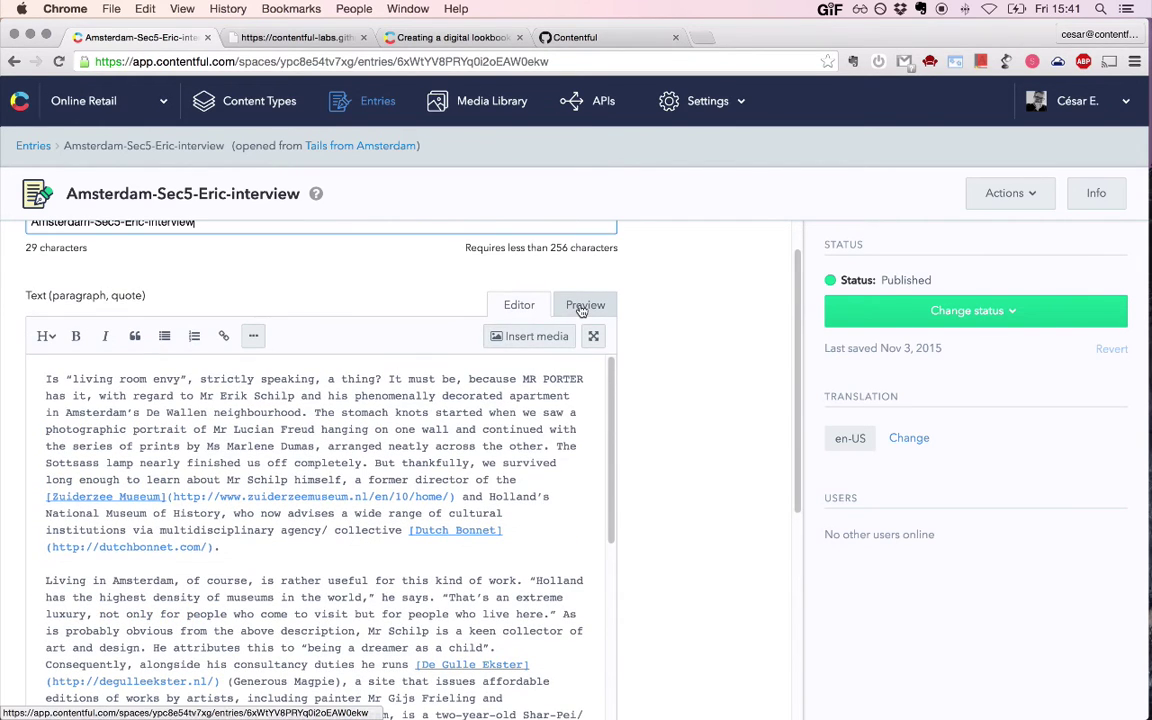
- Preview the rendered interview text down to its last question and switch back to the Markdown source
click(583, 308)
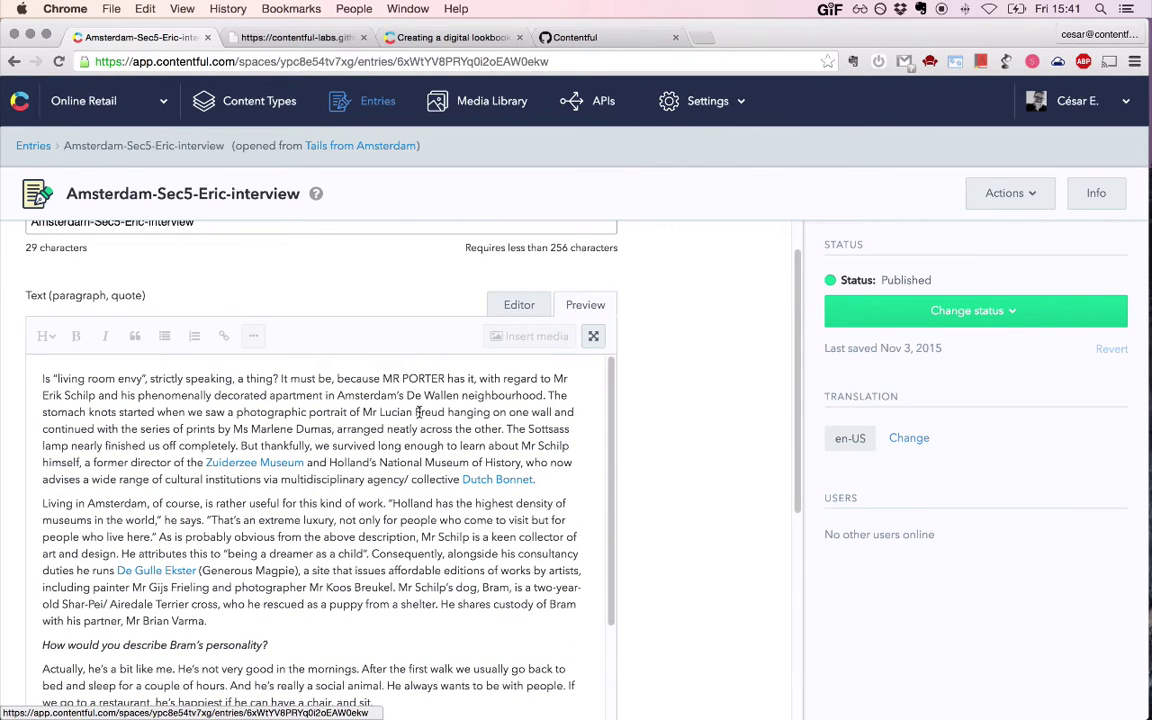
scroll(419, 413, down, 3)
scroll(419, 413, down, 4)
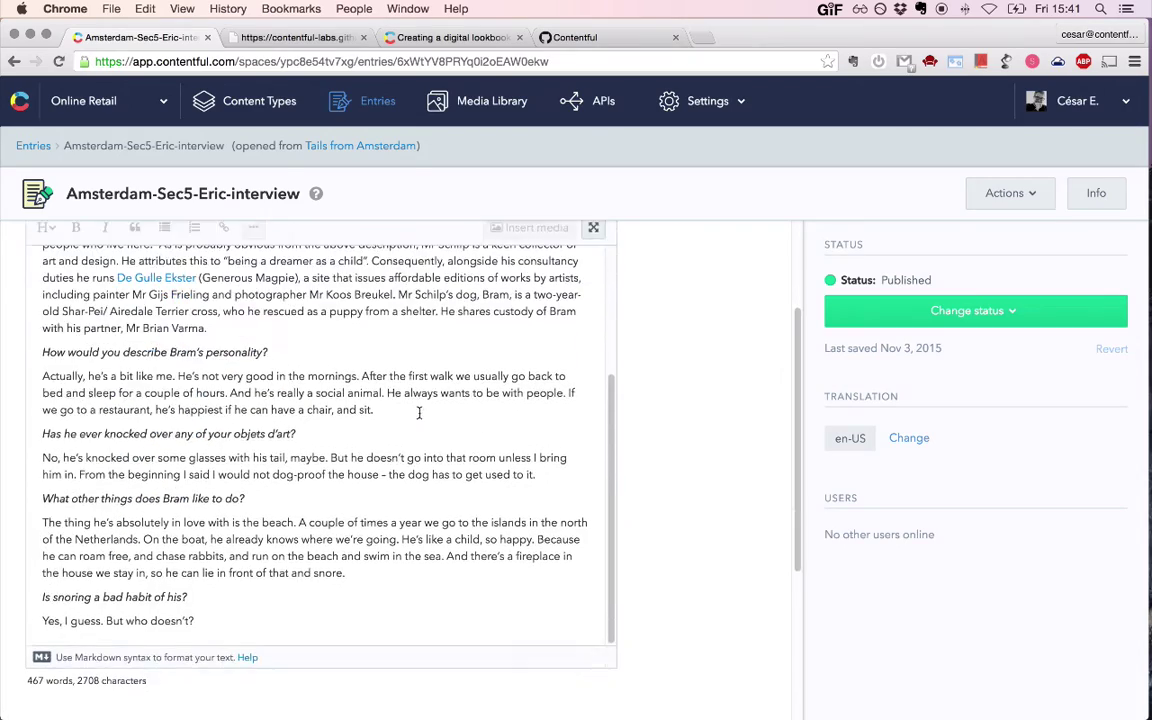
scroll(419, 413, up, 5)
scroll(419, 413, up, 2)
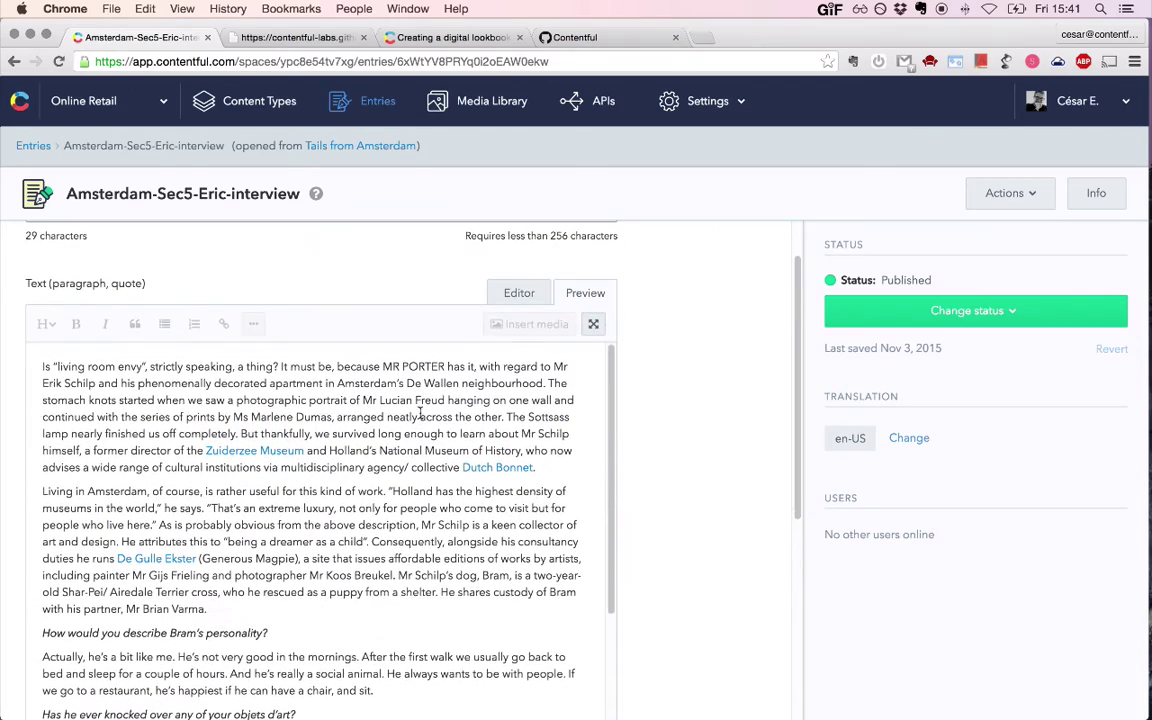
click(498, 302)
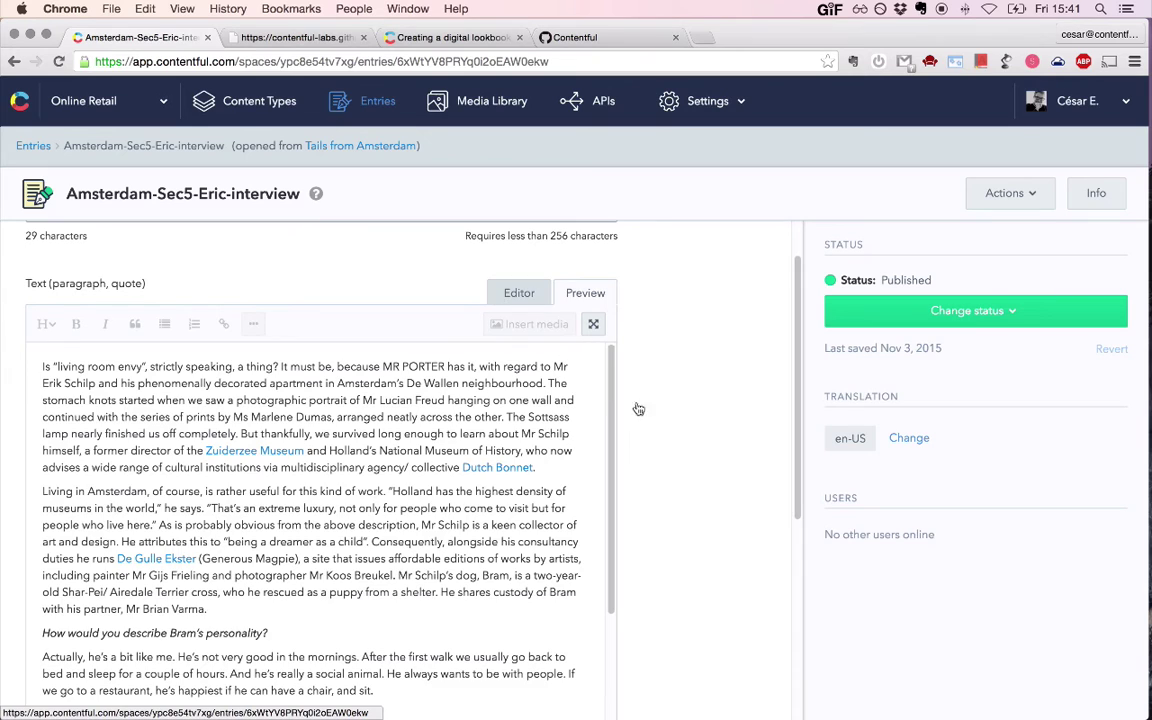
- Check the available text alignment options for the interview section, keeping Left, and view its call-to-action and promoted URL fields
scroll(694, 400, down, 3)
scroll(695, 432, down, 3)
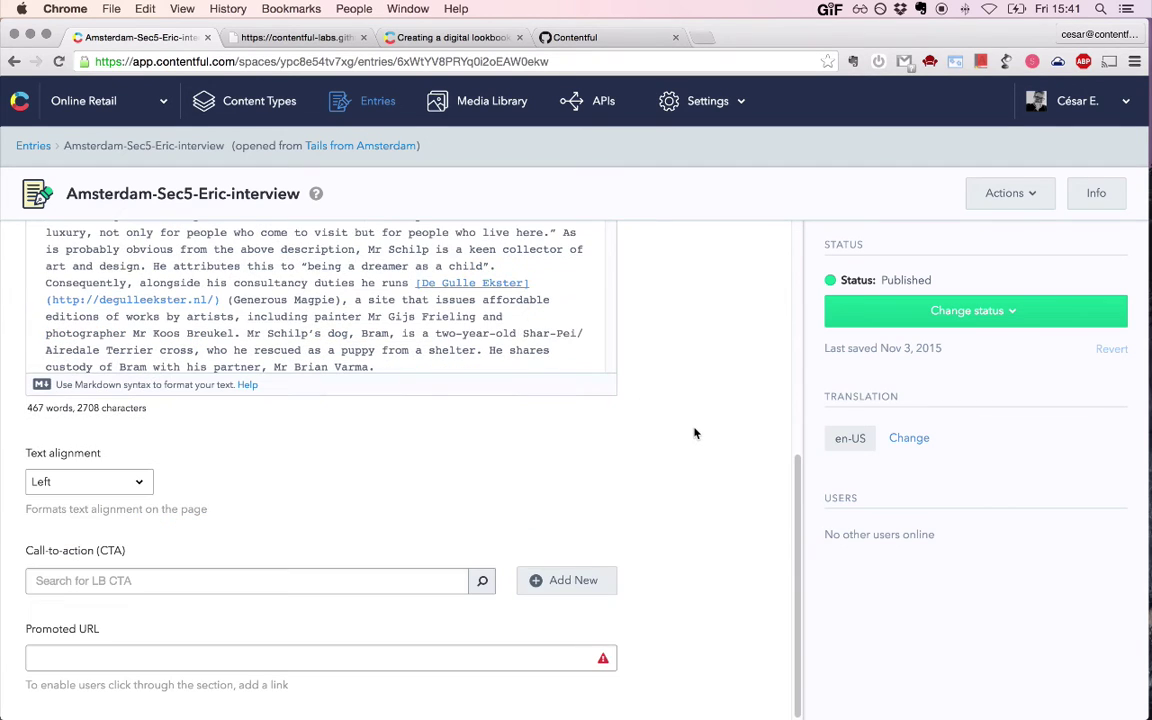
click(140, 481)
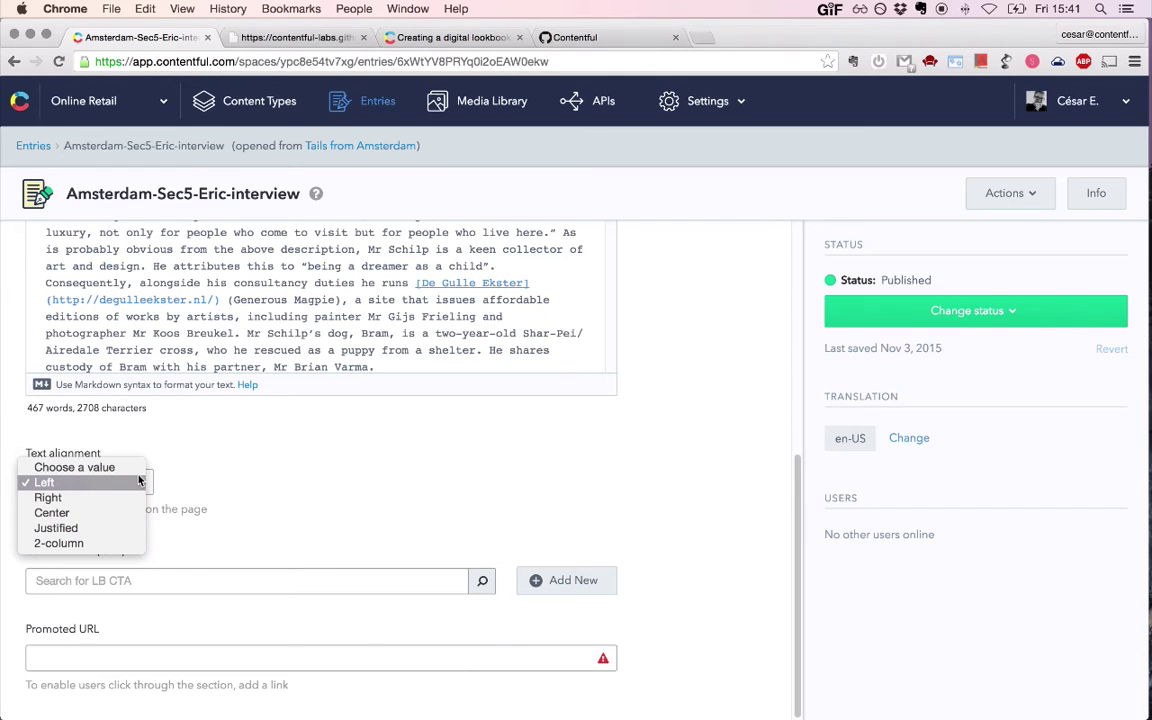
click(273, 477)
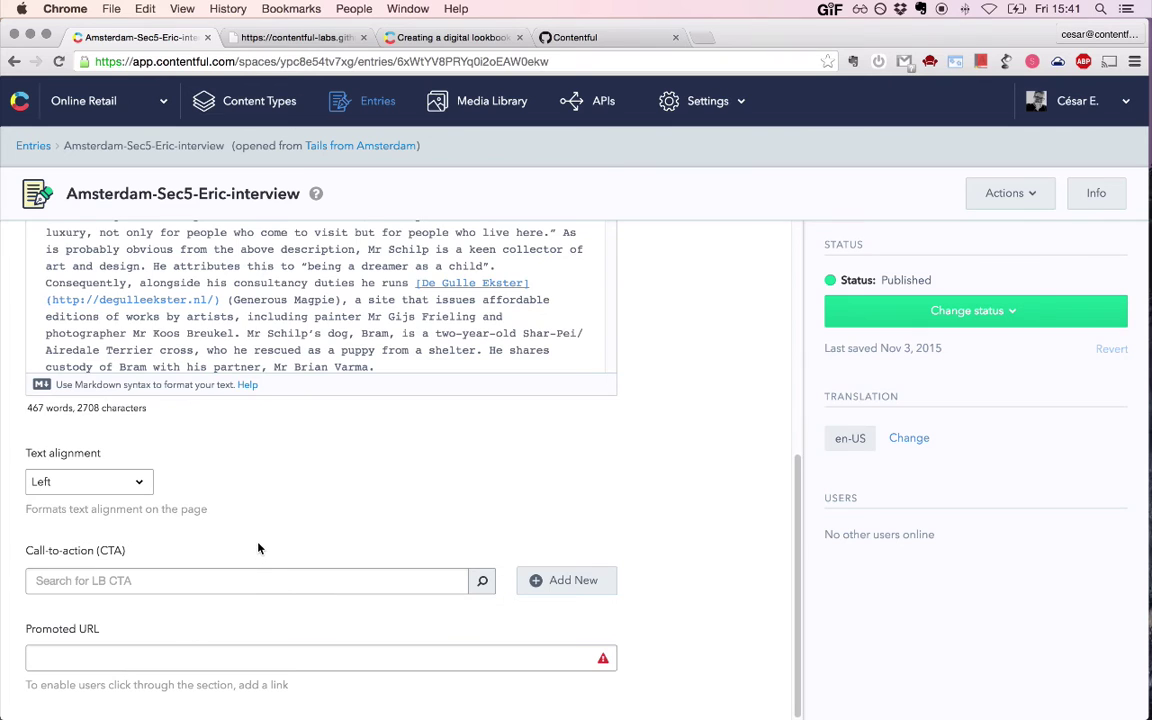
- Leave the interview section through its parent entry "Tails from Amsterdam" and return to the LB Container entries list
scroll(231, 487, up, 5)
scroll(258, 548, up, 5)
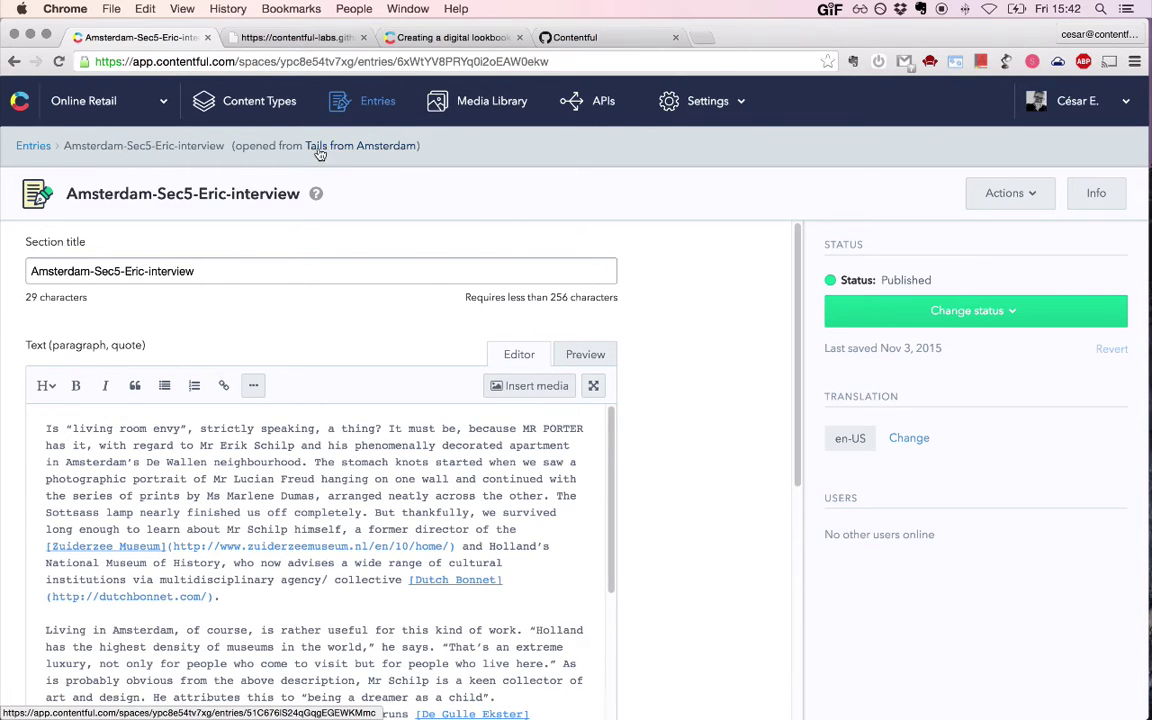
click(29, 148)
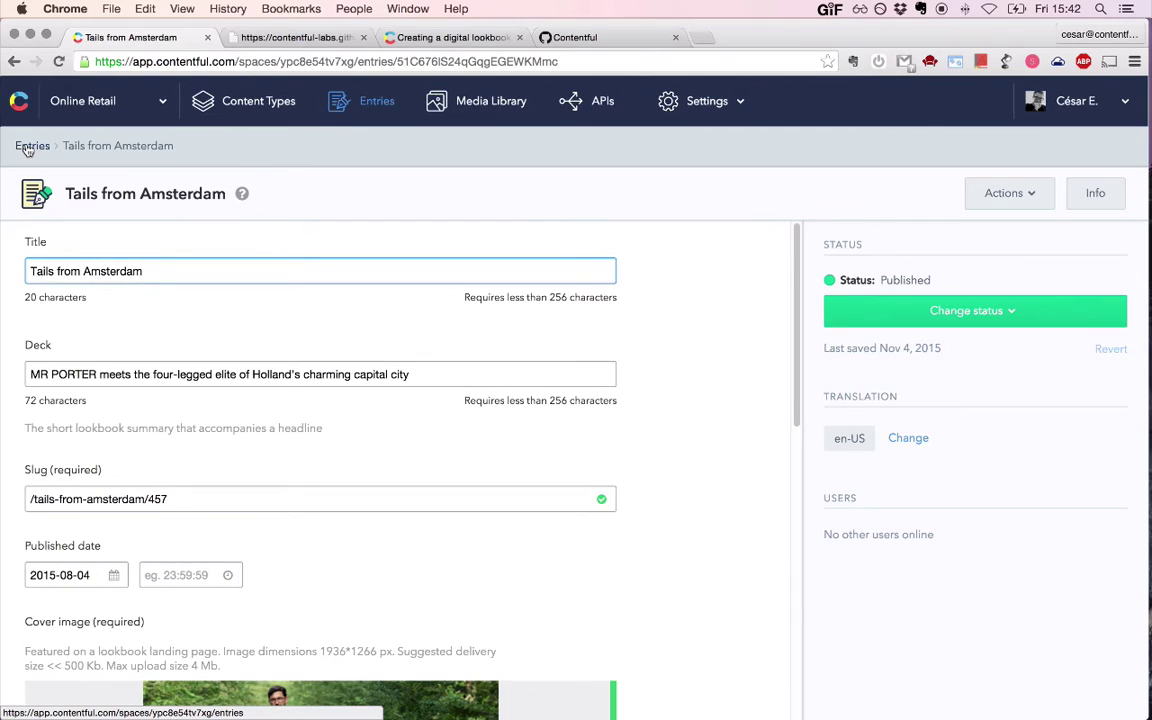
click(29, 148)
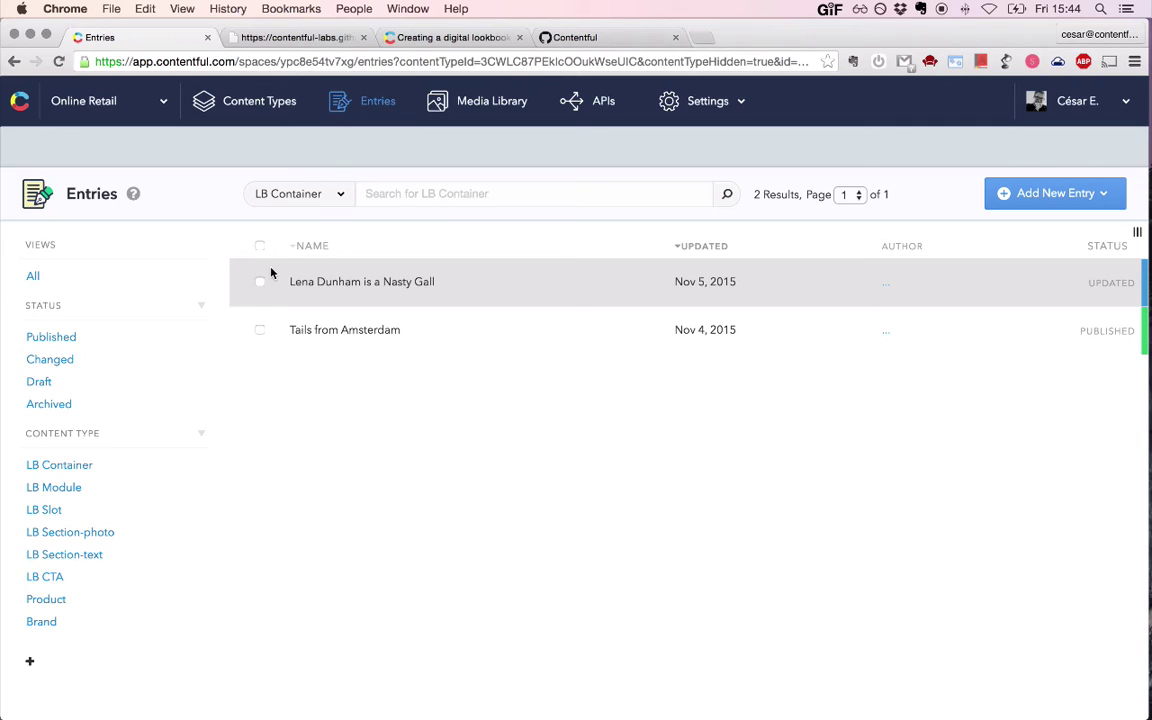
- Switch from the digital lookbook blog article to the published lookbook example site and open "Tails from Amsterdam" from its overview
click(429, 42)
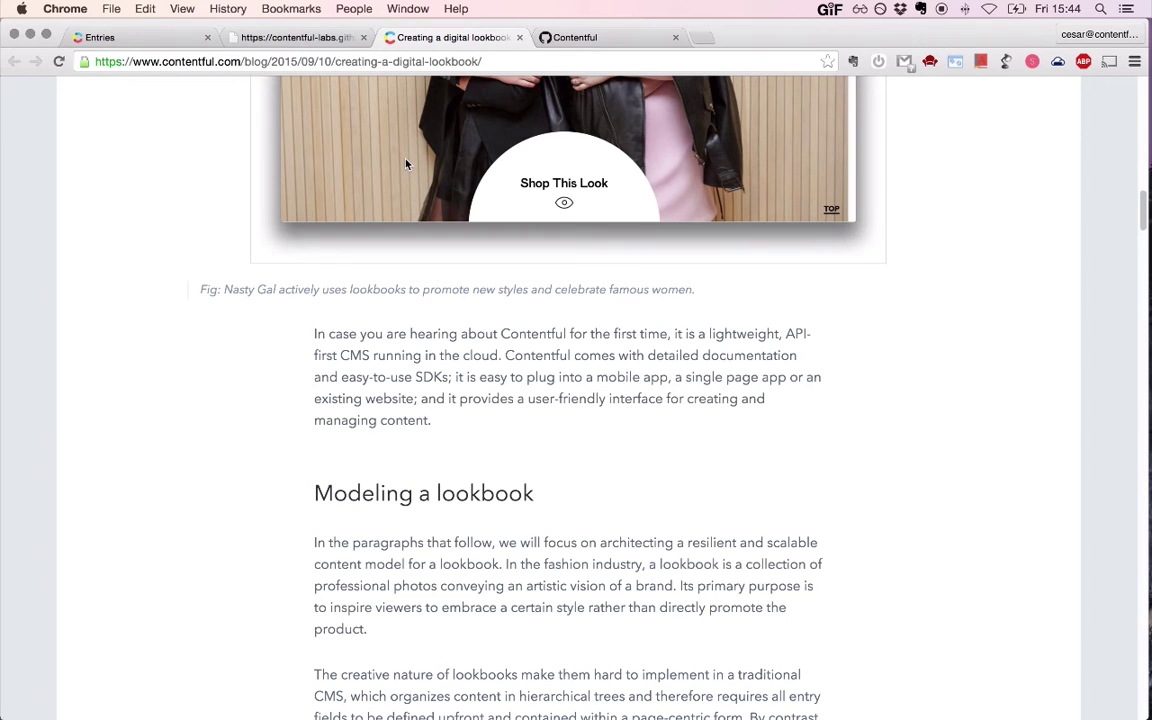
scroll(406, 164, up, 10)
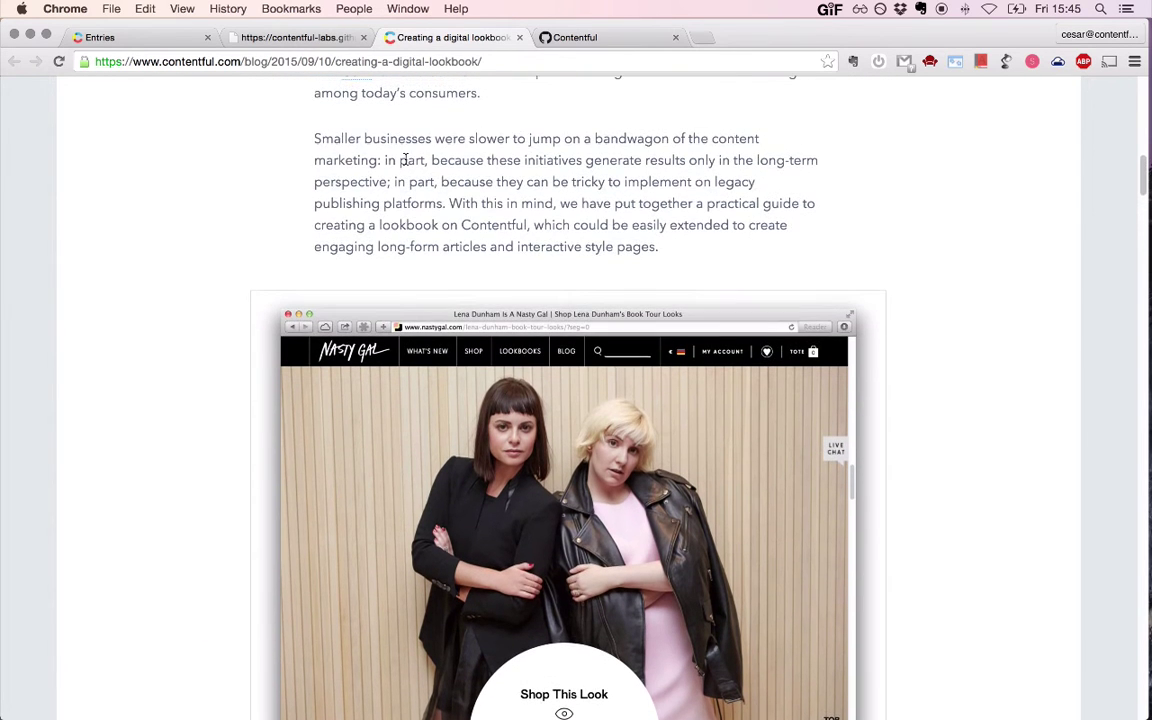
click(287, 38)
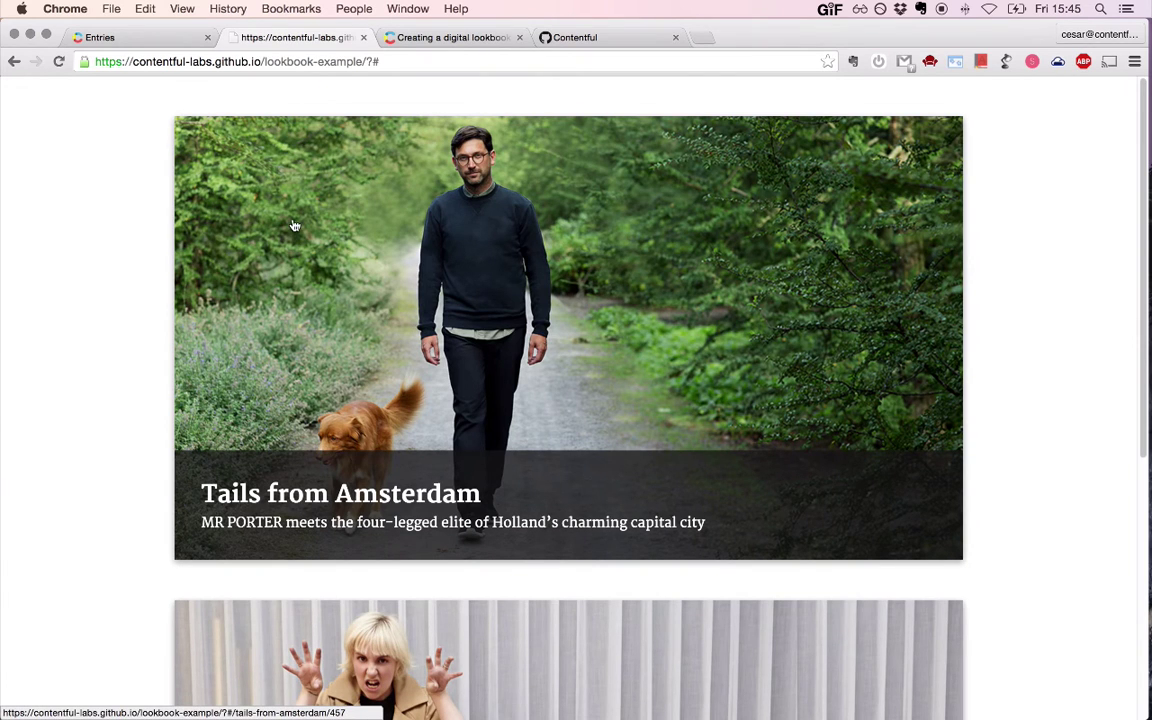
scroll(295, 225, down, 8)
scroll(295, 225, up, 8)
click(455, 262)
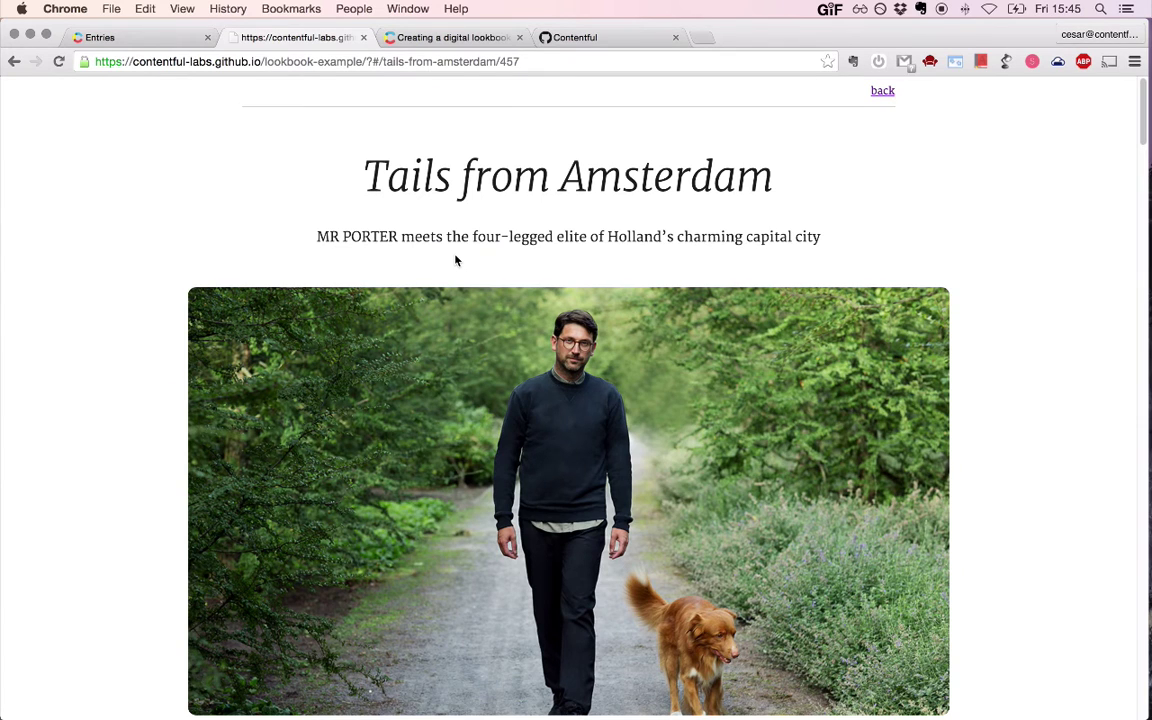
- Examine the products listed under the first photo of the published lookbook and reveal their preview images
scroll(455, 260, down, 6)
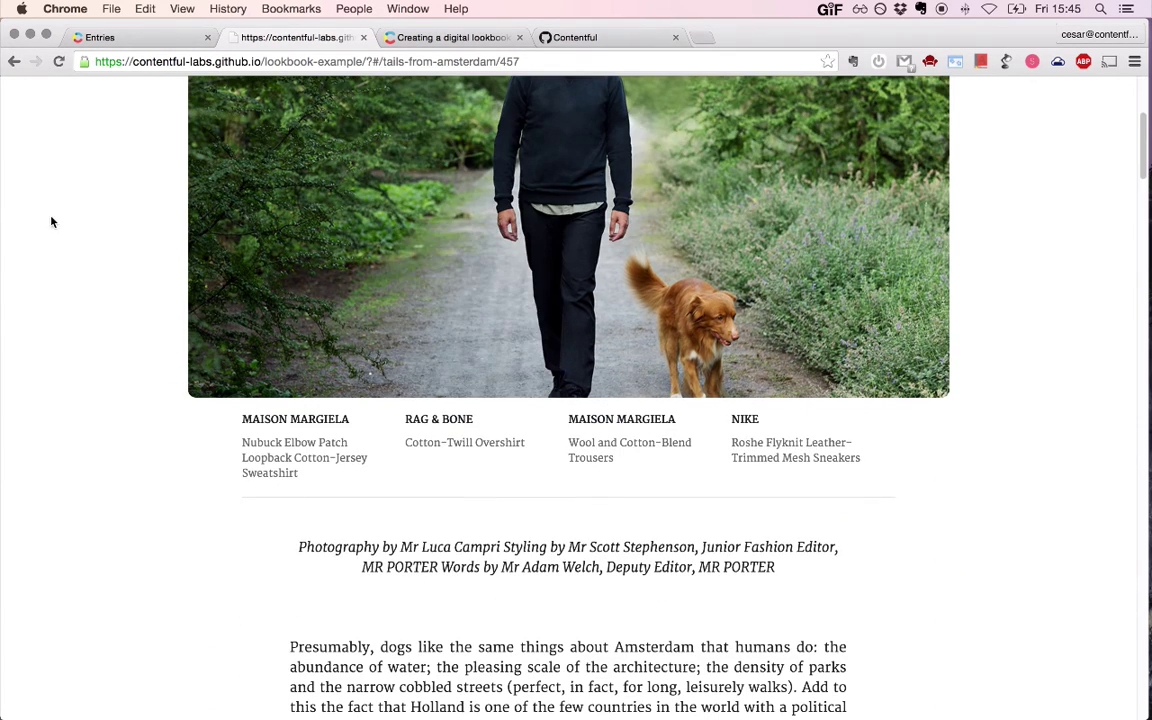
scroll(52, 222, up, 2)
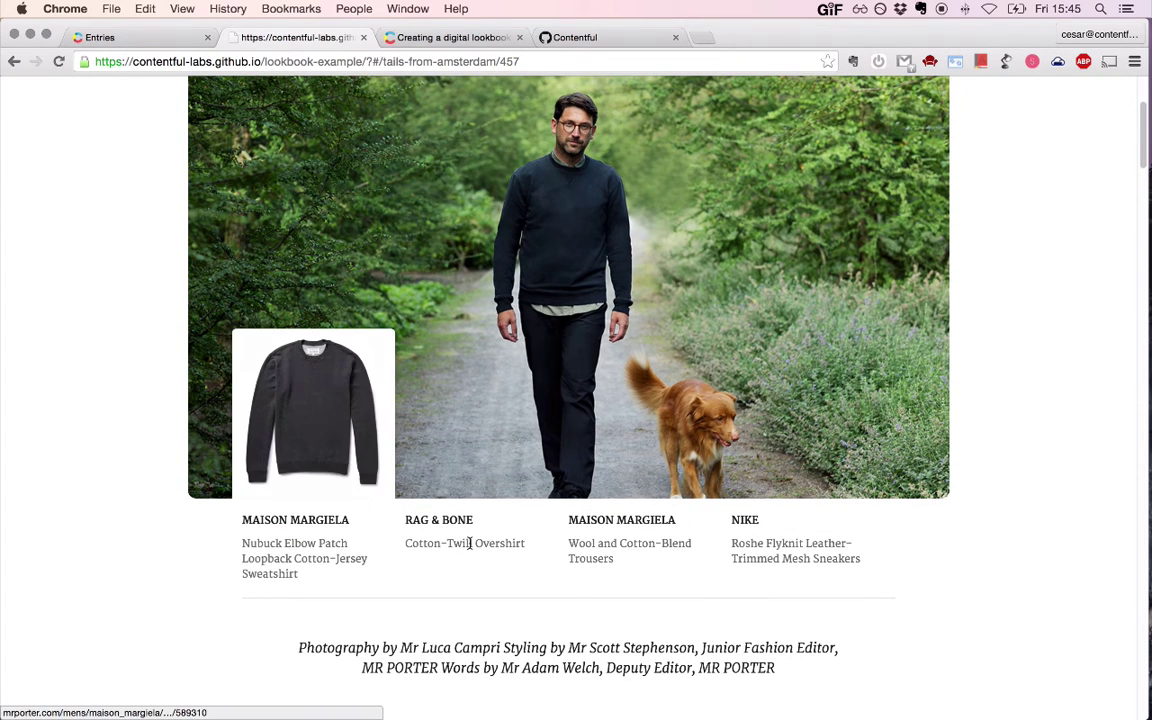
mouse_move(512, 544)
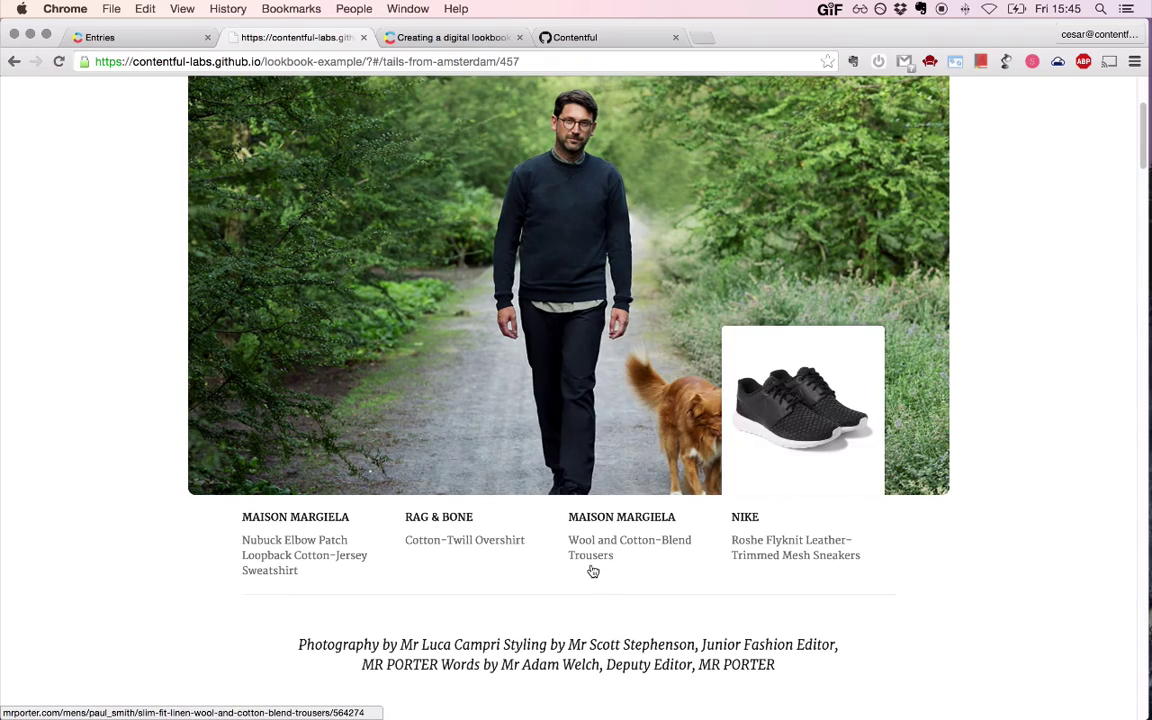
- Examine the credits, intro, photo, product and interview sections further down the published "Tails from Amsterdam" lookbook
scroll(591, 571, down, 1)
scroll(585, 572, down, 6)
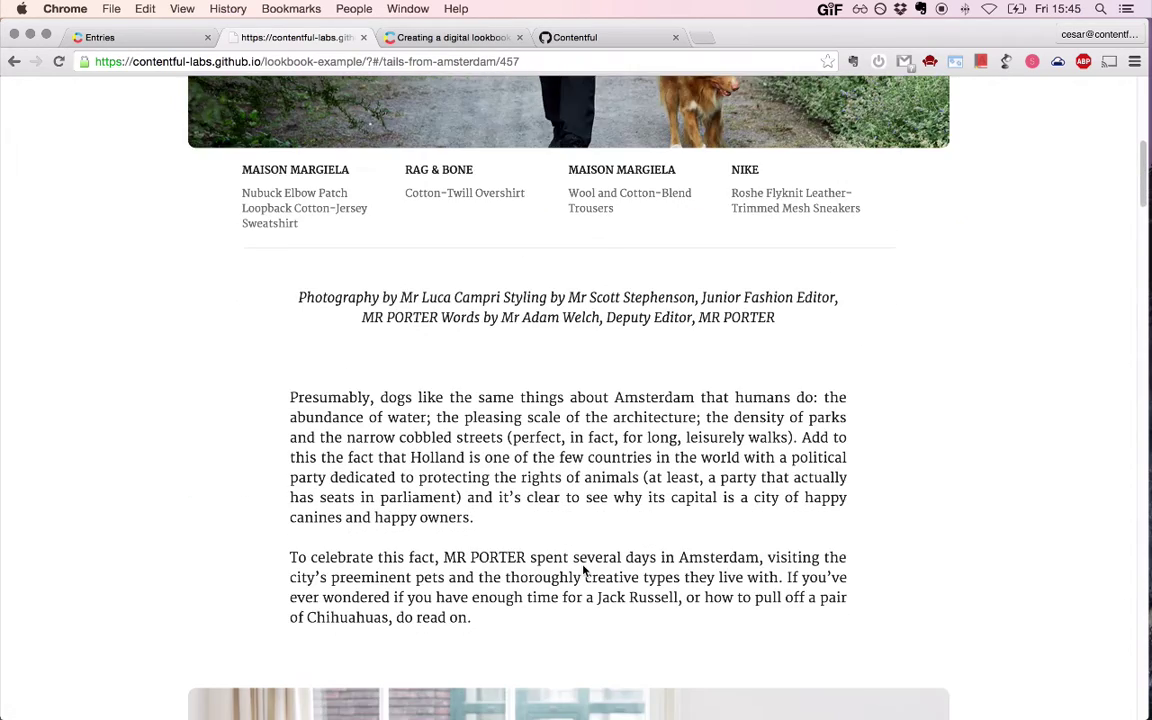
scroll(585, 571, down, 1)
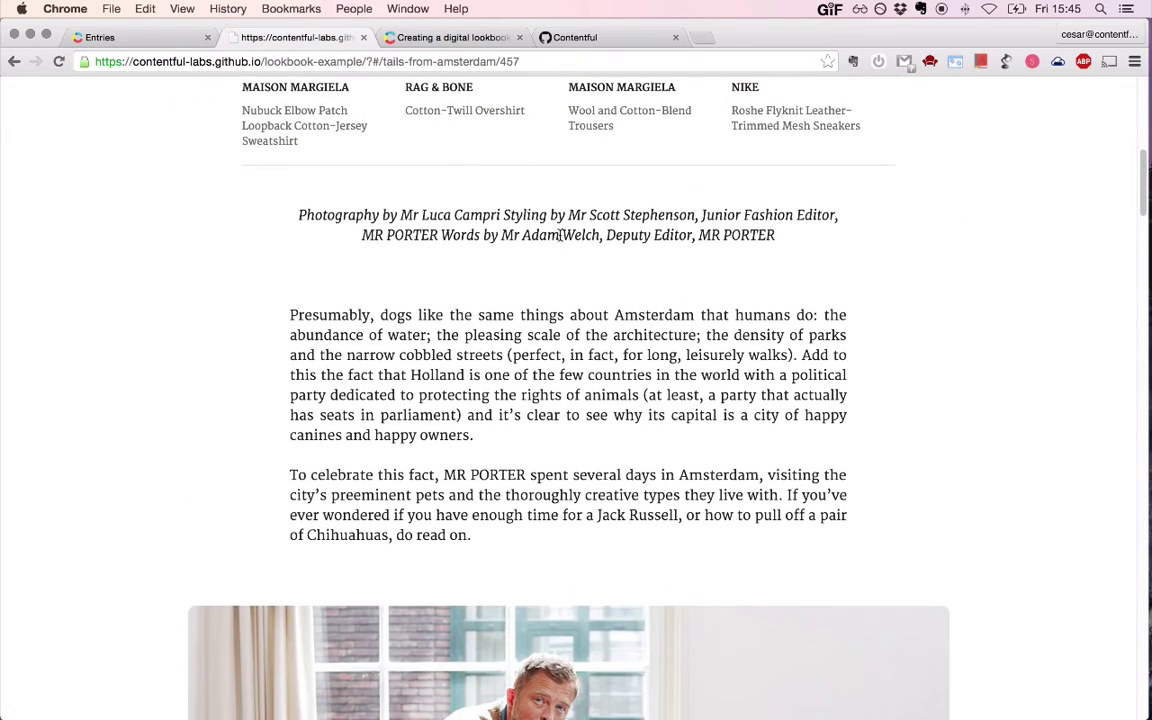
scroll(562, 230, down, 7)
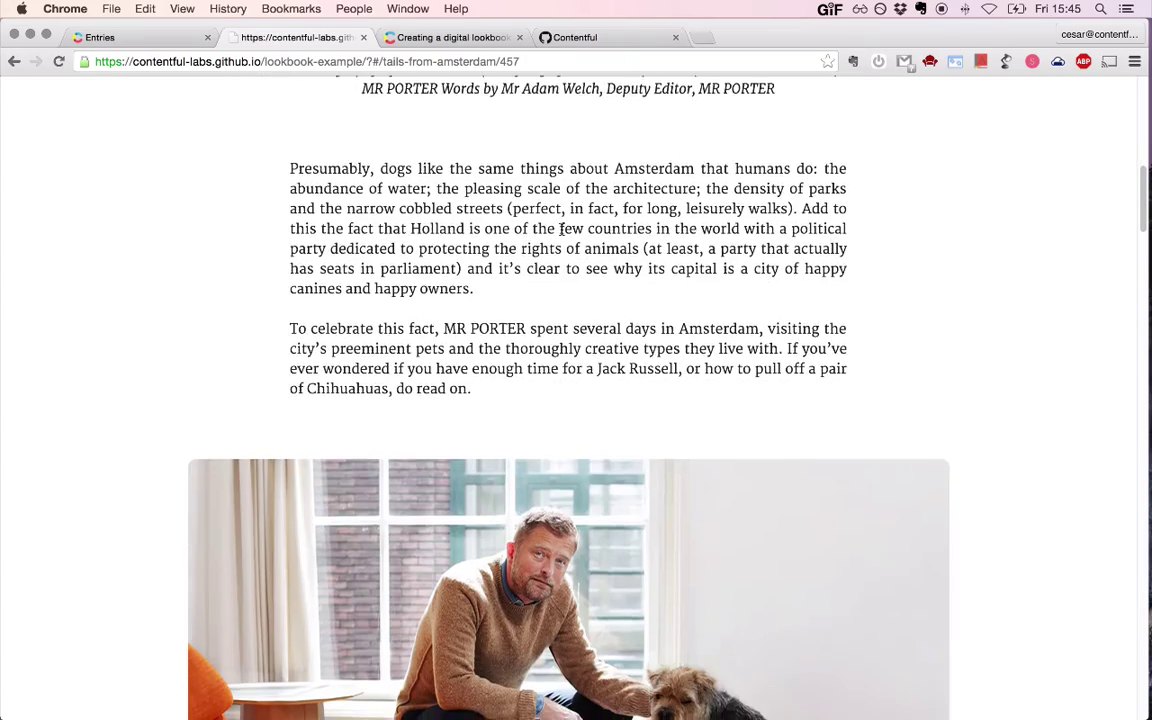
scroll(562, 230, down, 5)
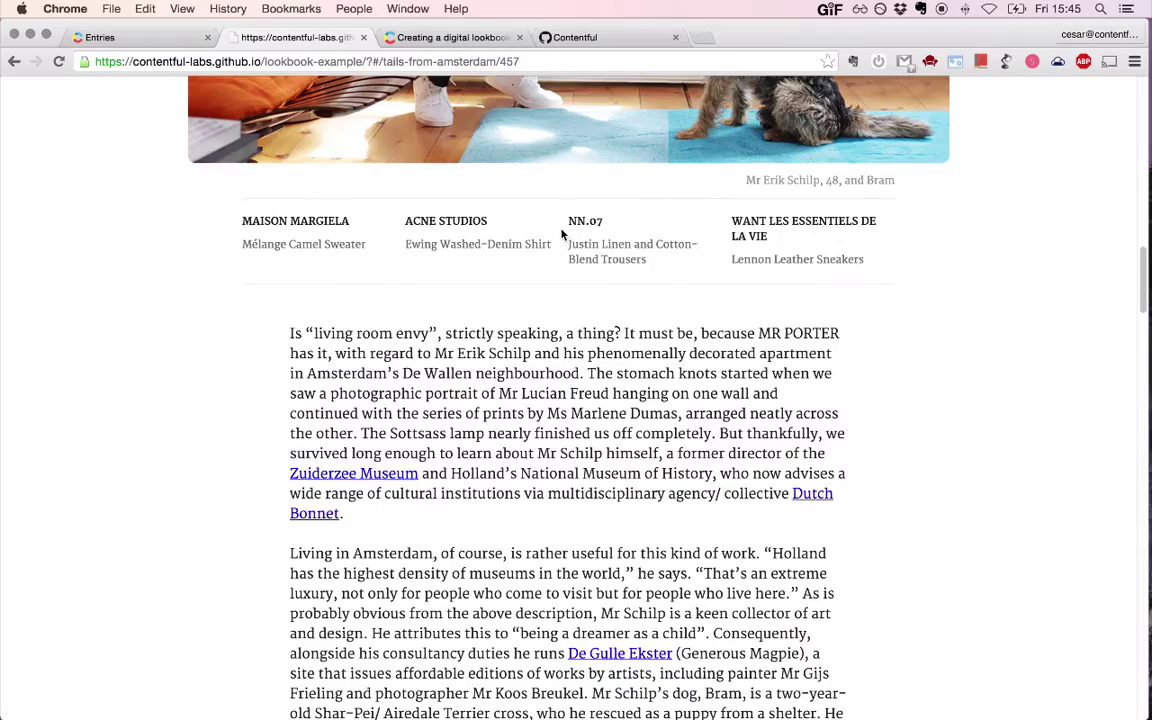
scroll(562, 232, down, 20)
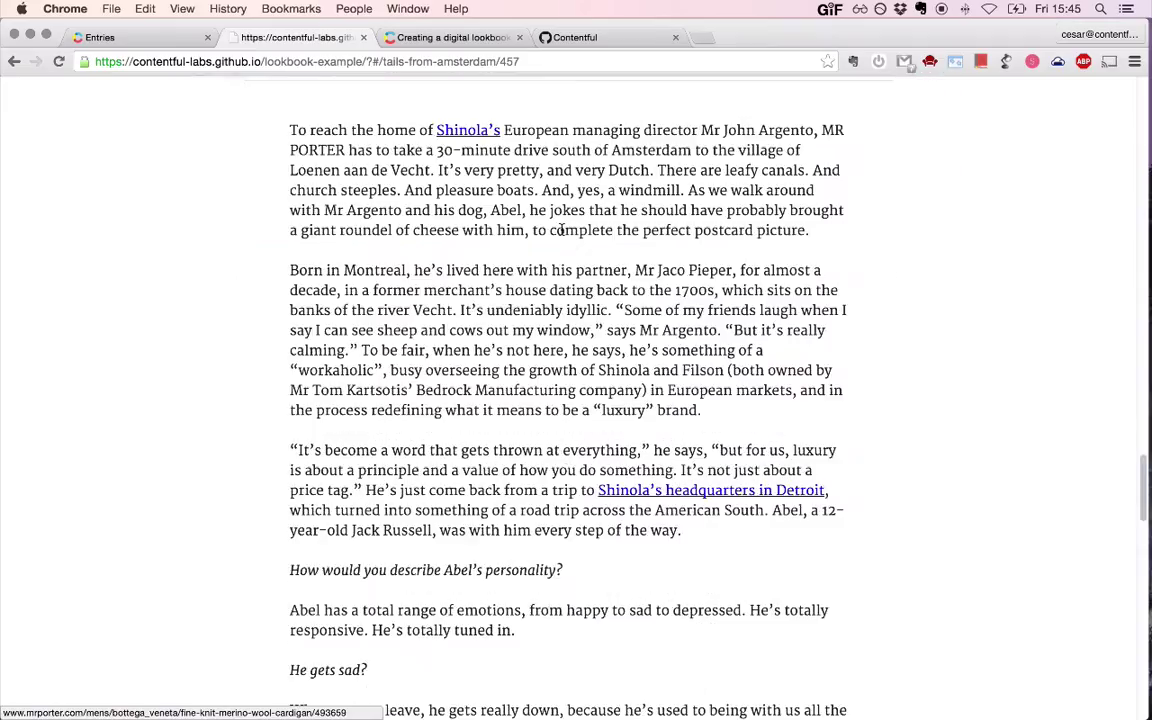
scroll(562, 230, down, 10)
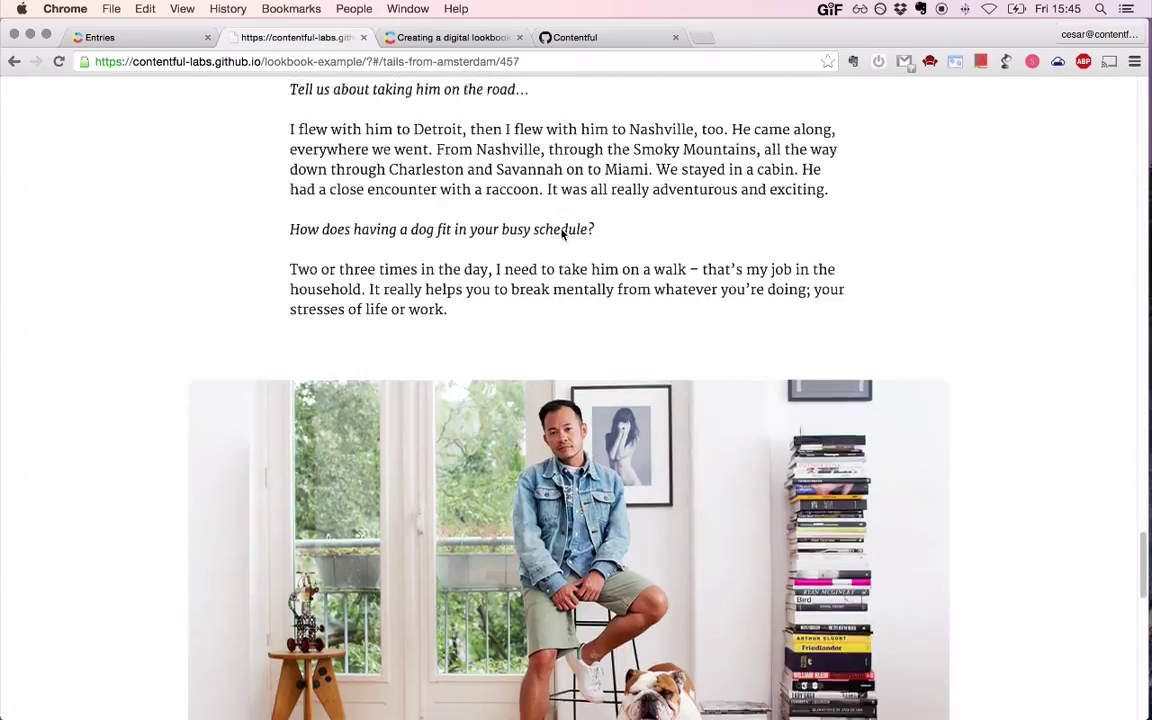
scroll(562, 232, down, 10)
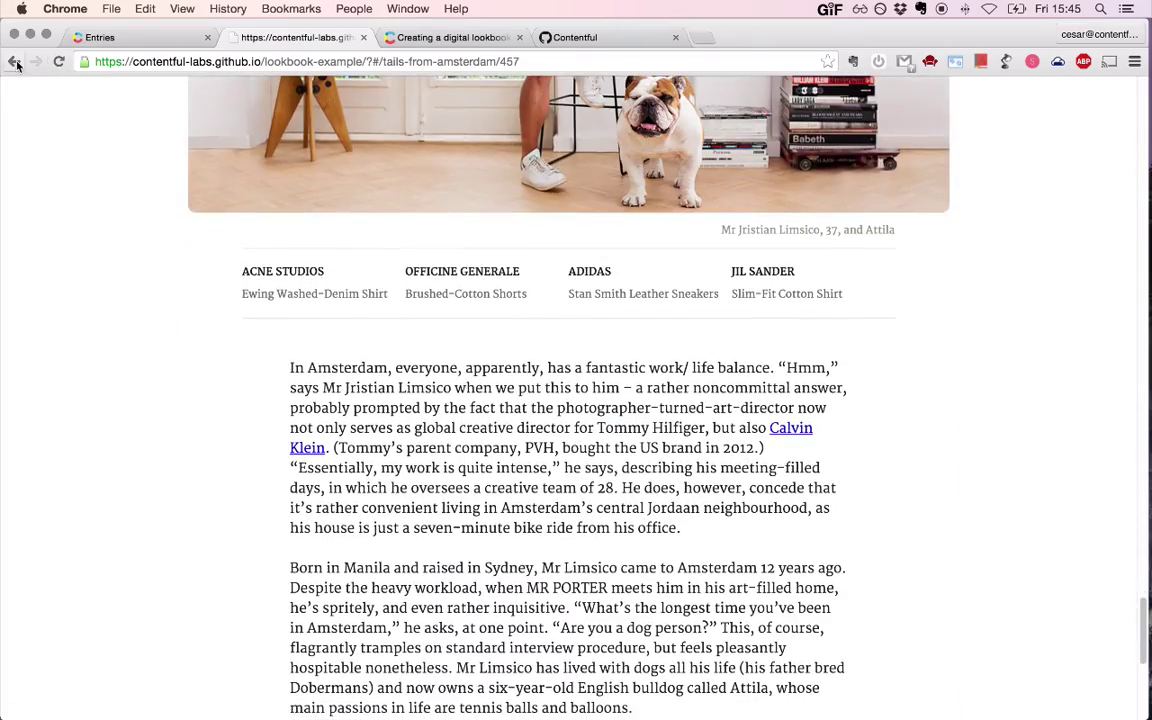
- Return to the lookbook overview, open the second lookbook, "Lena Dunham is a Nasty Gall", and view the products under its first photo
click(15, 62)
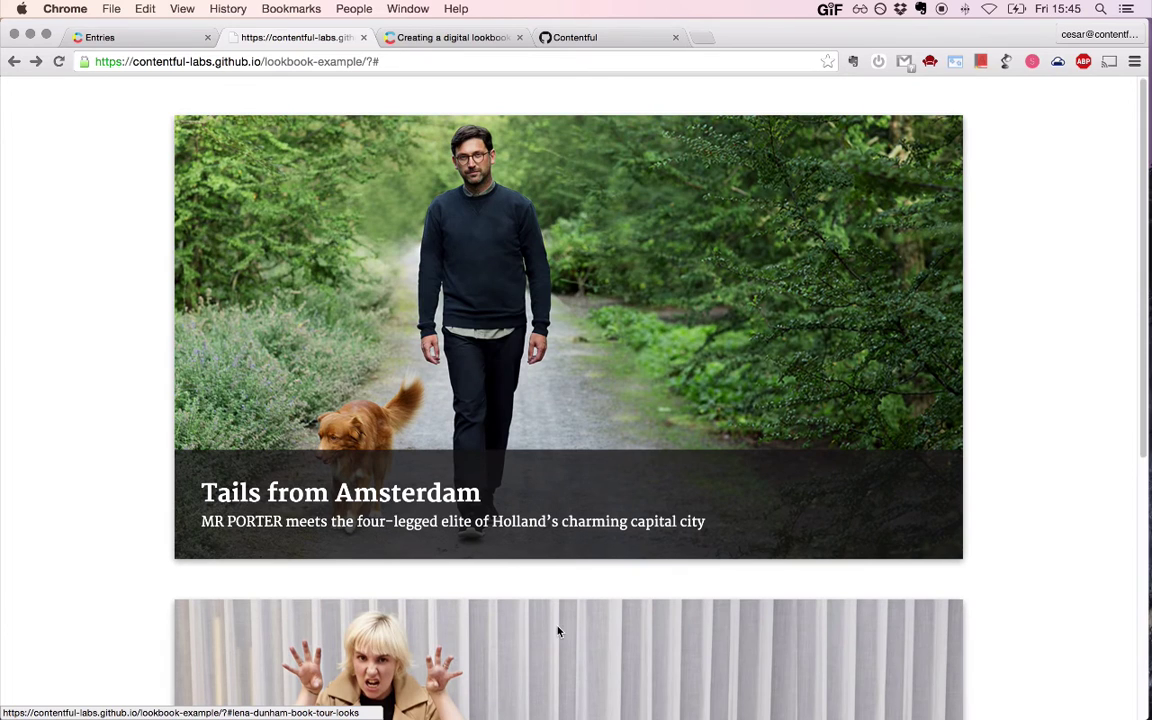
click(560, 629)
scroll(578, 432, down, 2)
scroll(578, 432, down, 10)
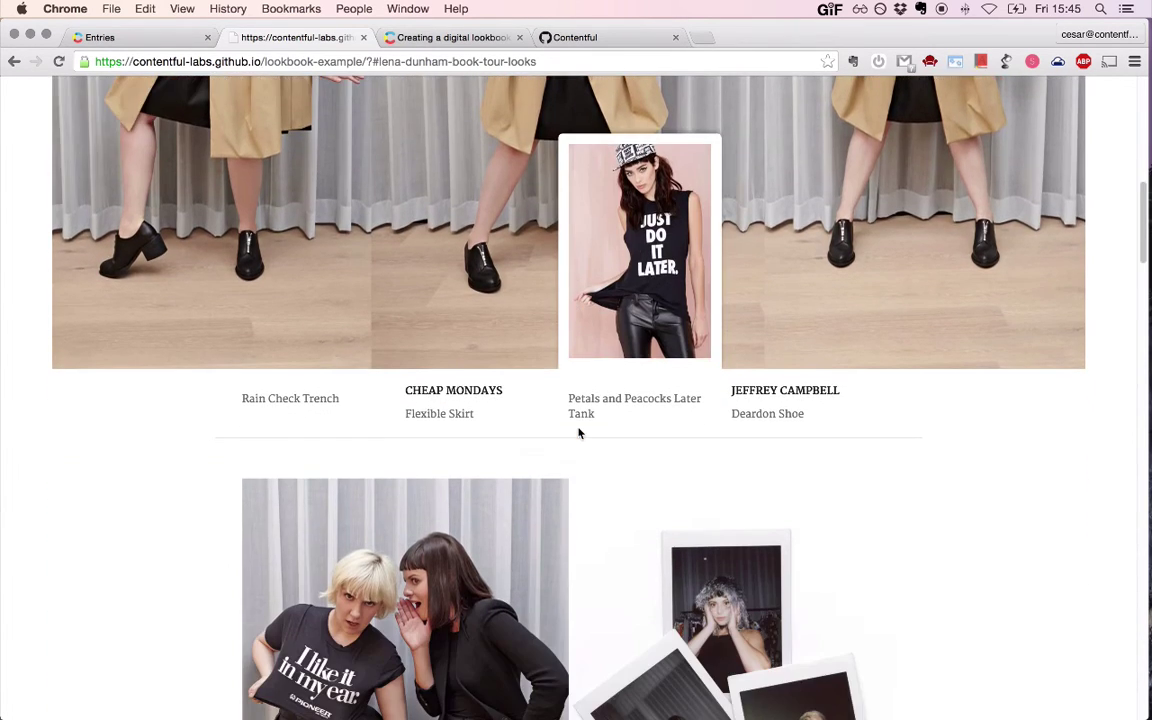
- Examine the layout of the photo collages, text blocks, quotes and product previews throughout the "Lena Dunham is a Nasty Gall" lookbook
scroll(578, 432, down, 2)
scroll(272, 245, down, 7)
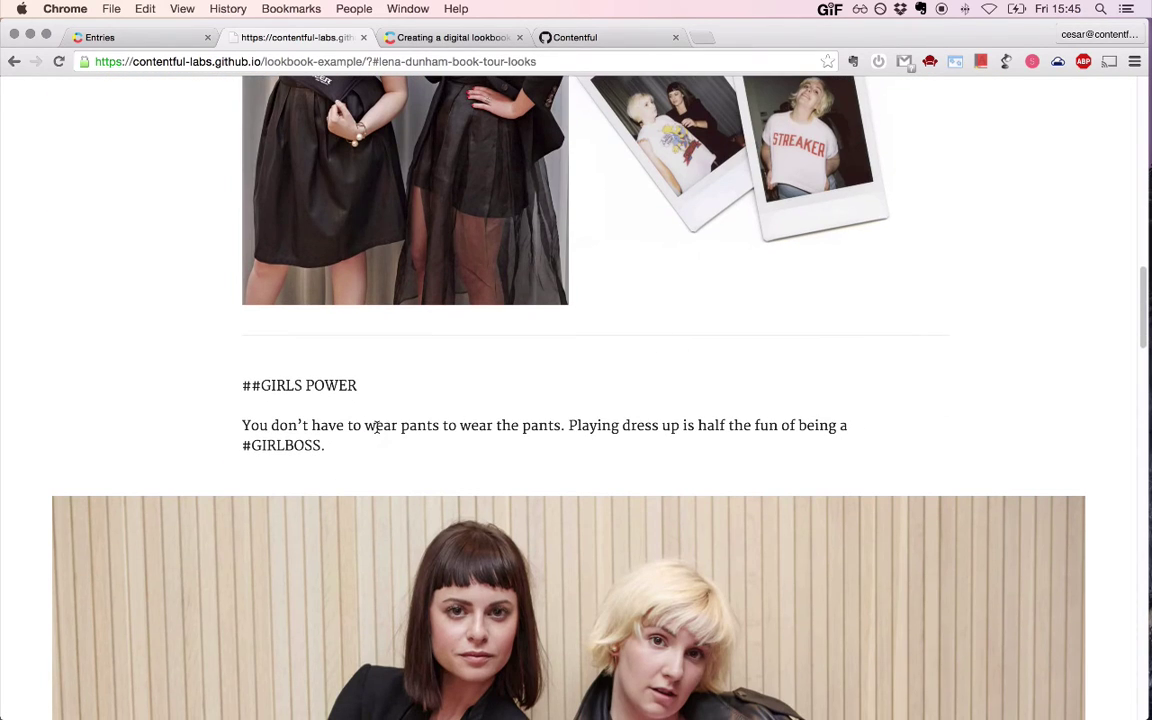
scroll(353, 427, down, 9)
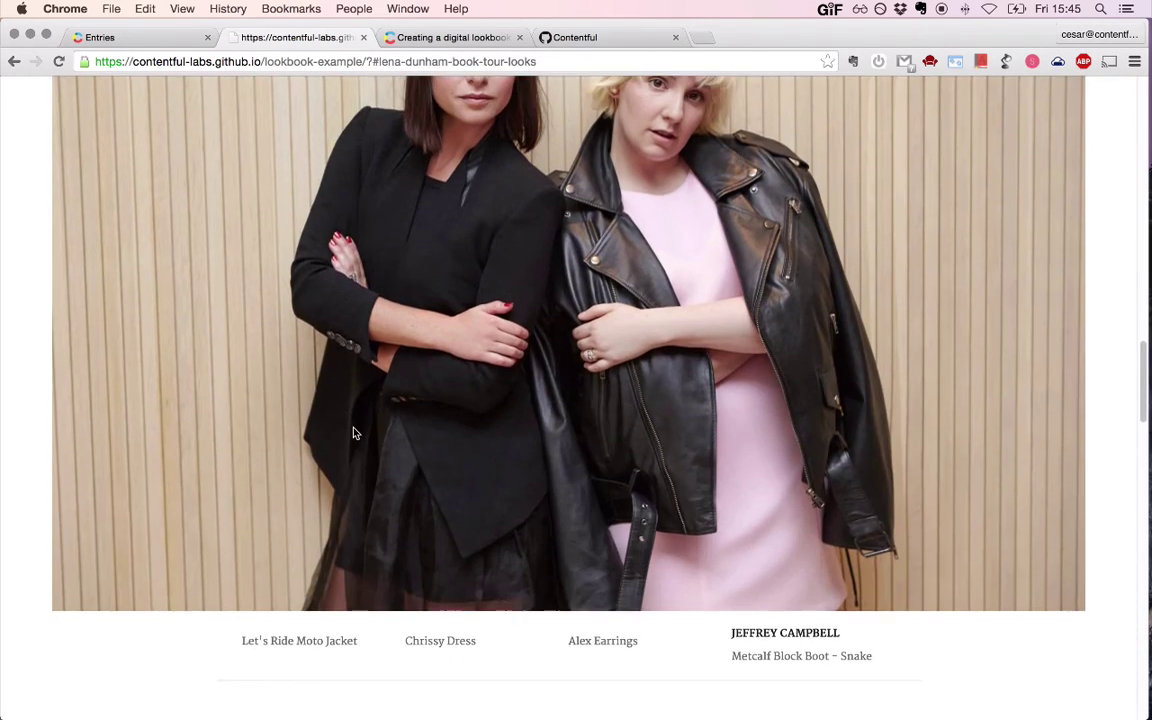
scroll(353, 432, down, 11)
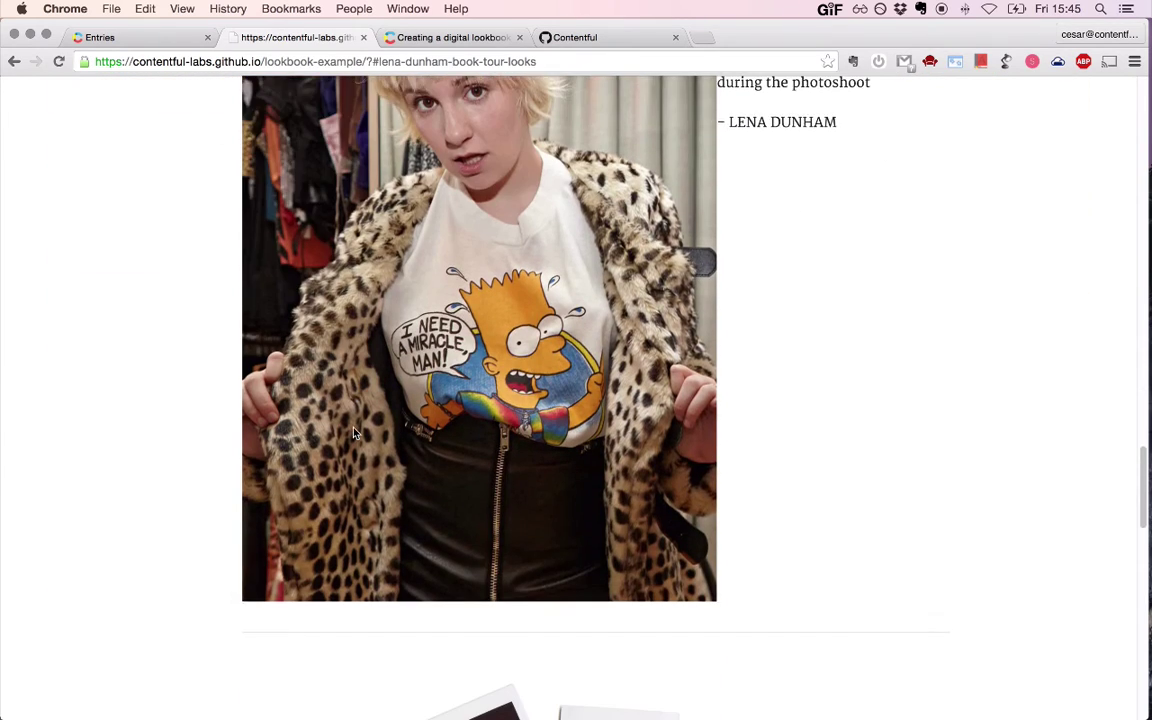
scroll(353, 432, down, 5)
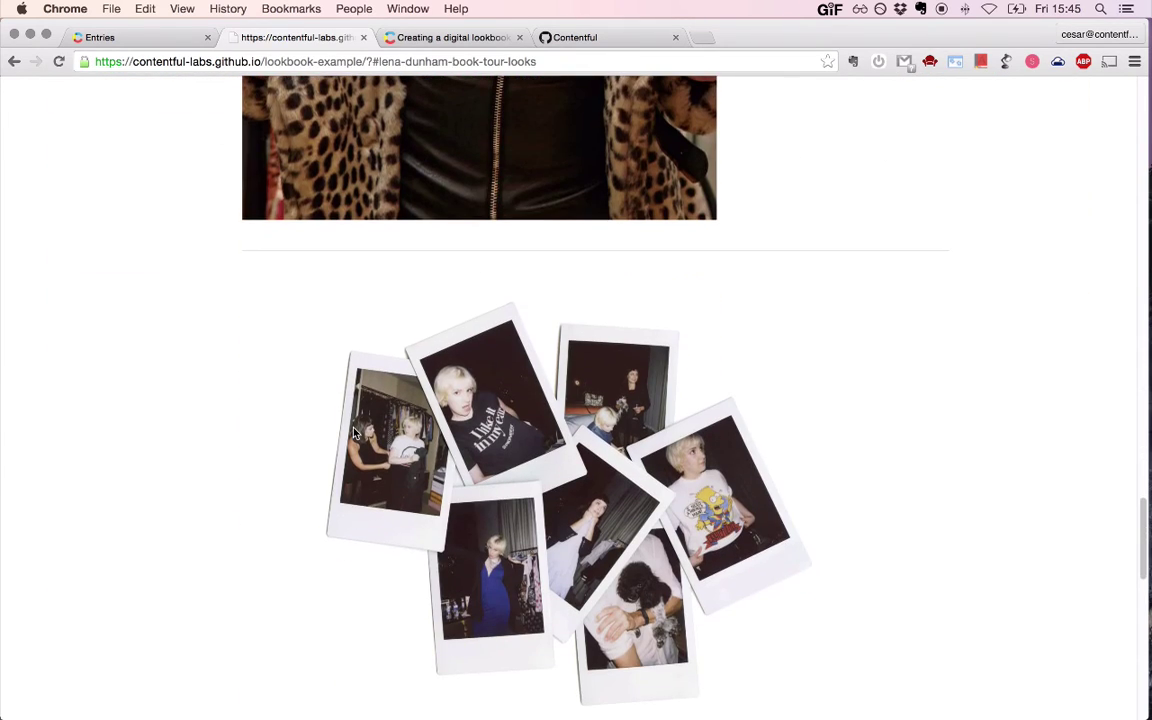
scroll(353, 432, down, 5)
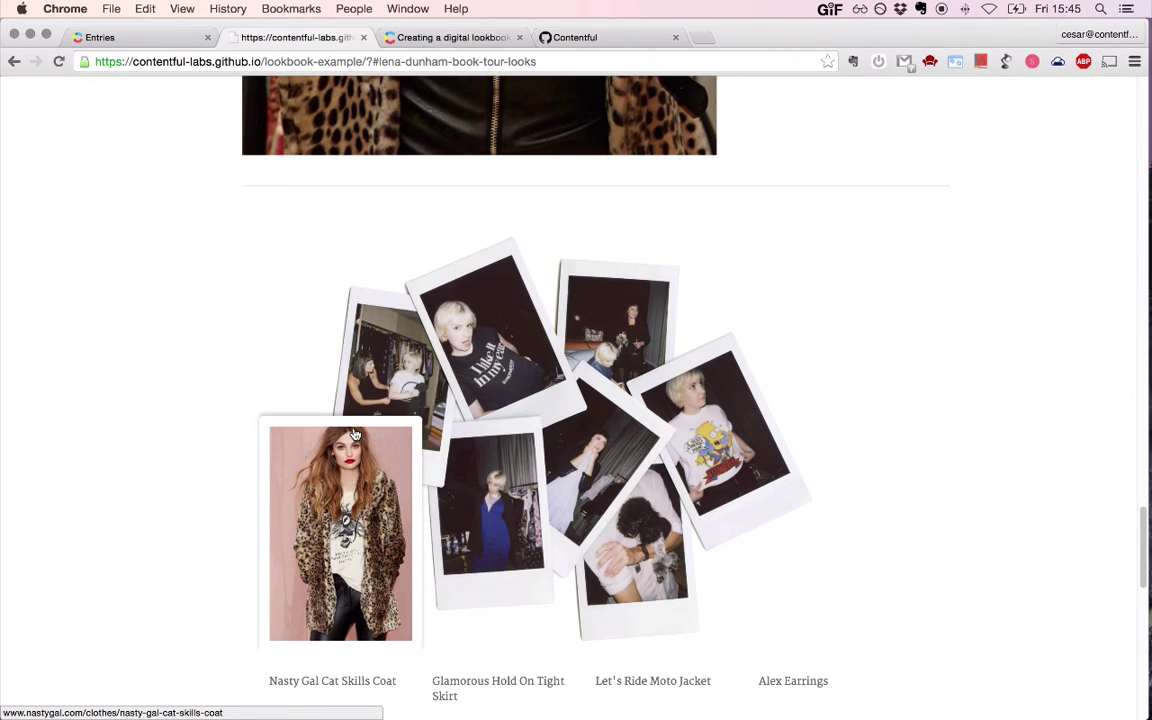
scroll(353, 432, down, 9)
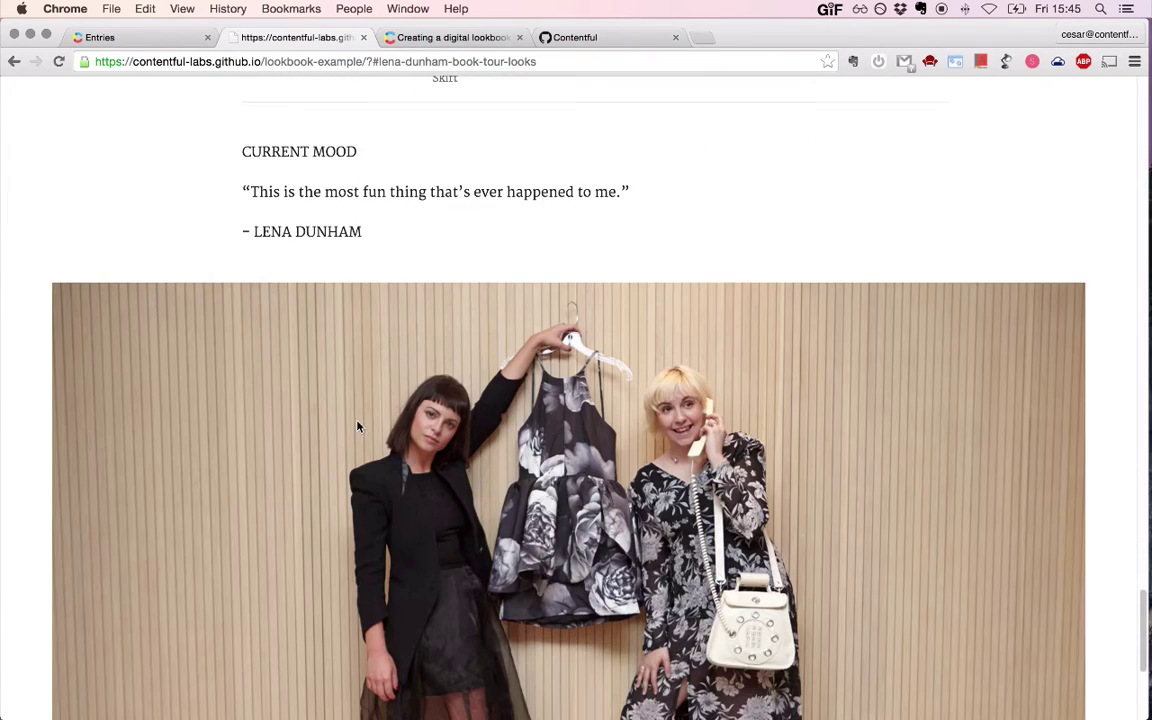
scroll(360, 427, down, 2)
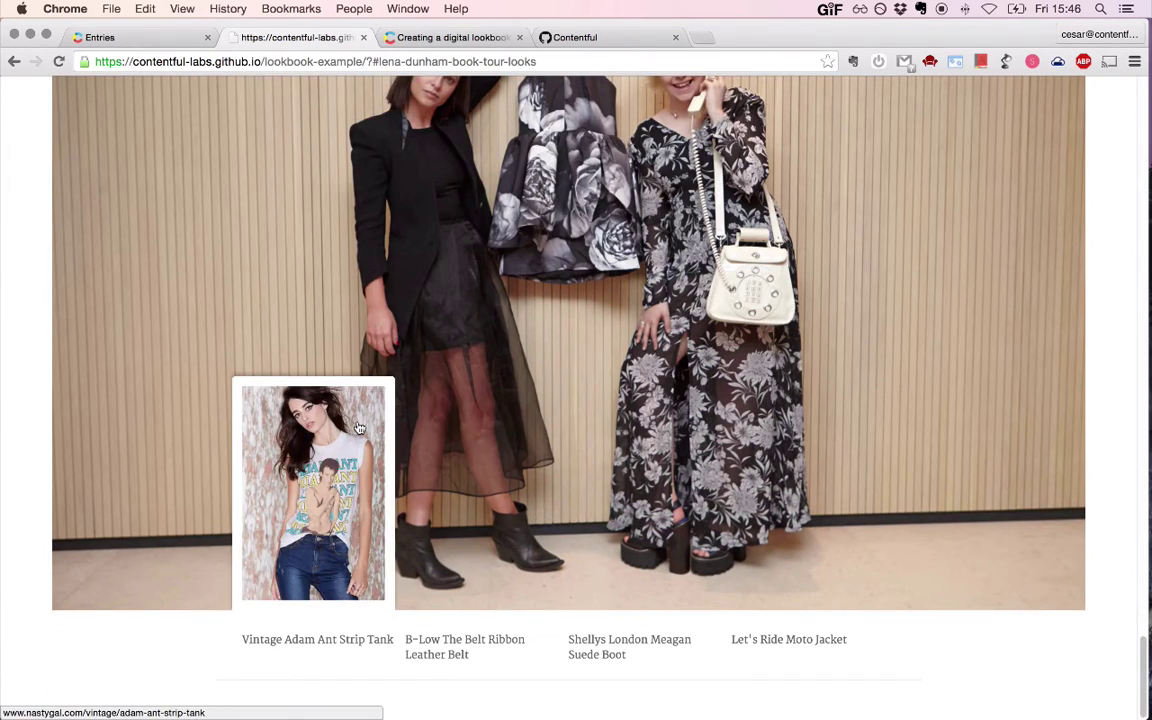
scroll(482, 428, up, 9)
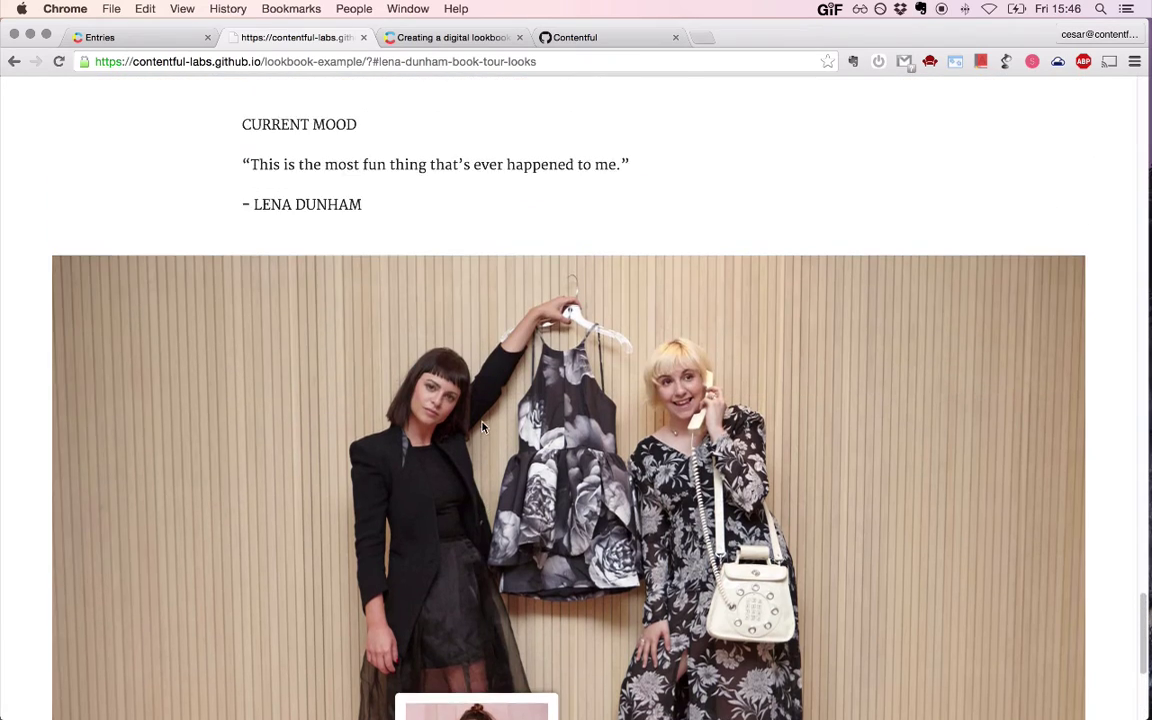
scroll(482, 428, up, 18)
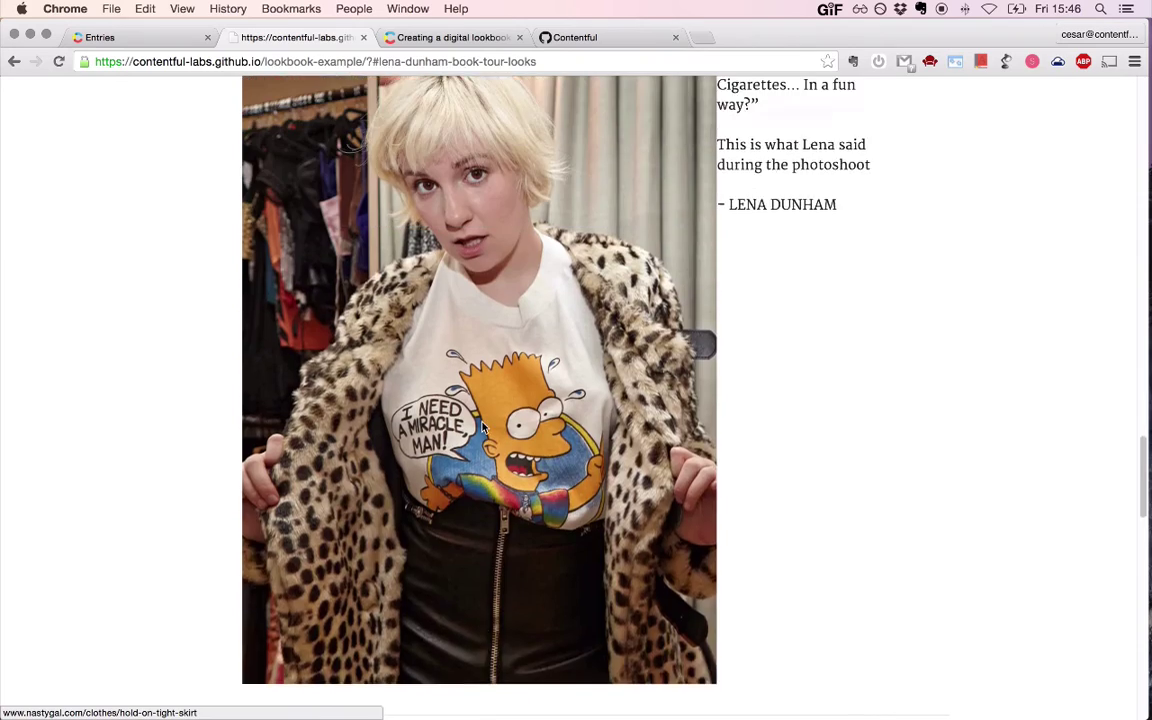
scroll(482, 428, up, 20)
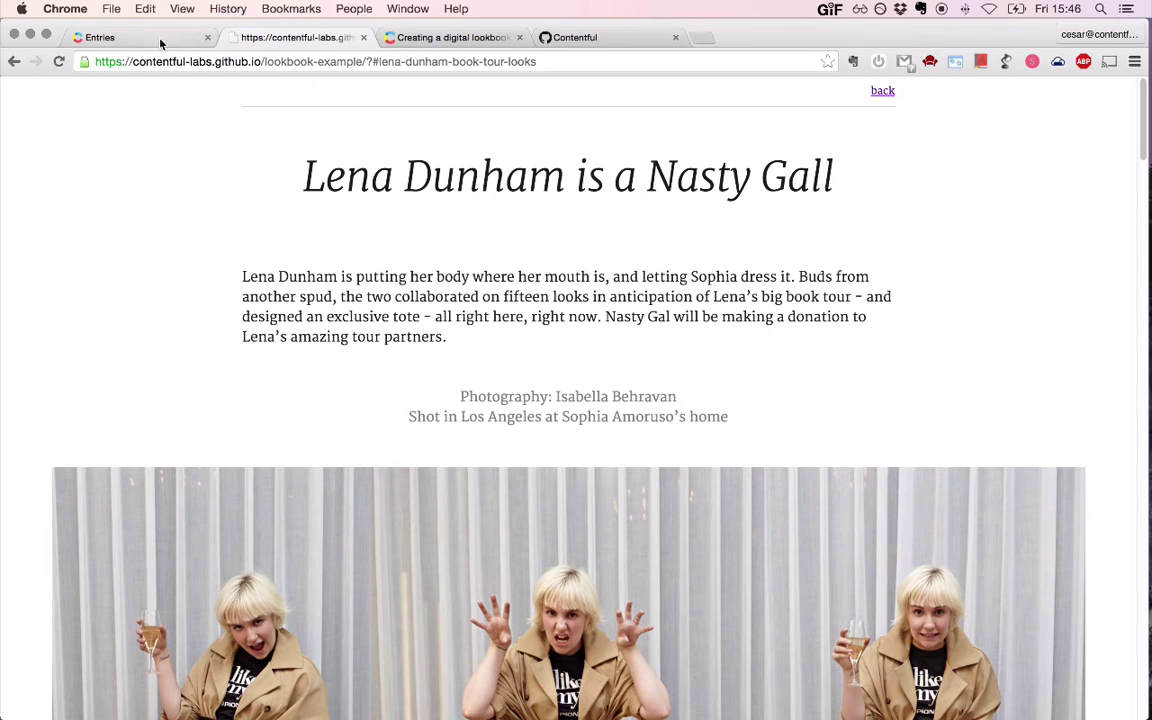
- Go back to the lookbook overview, switch to the Contentful entries and open the "Tails from Amsterdam" container at its lookbook modules
click(12, 61)
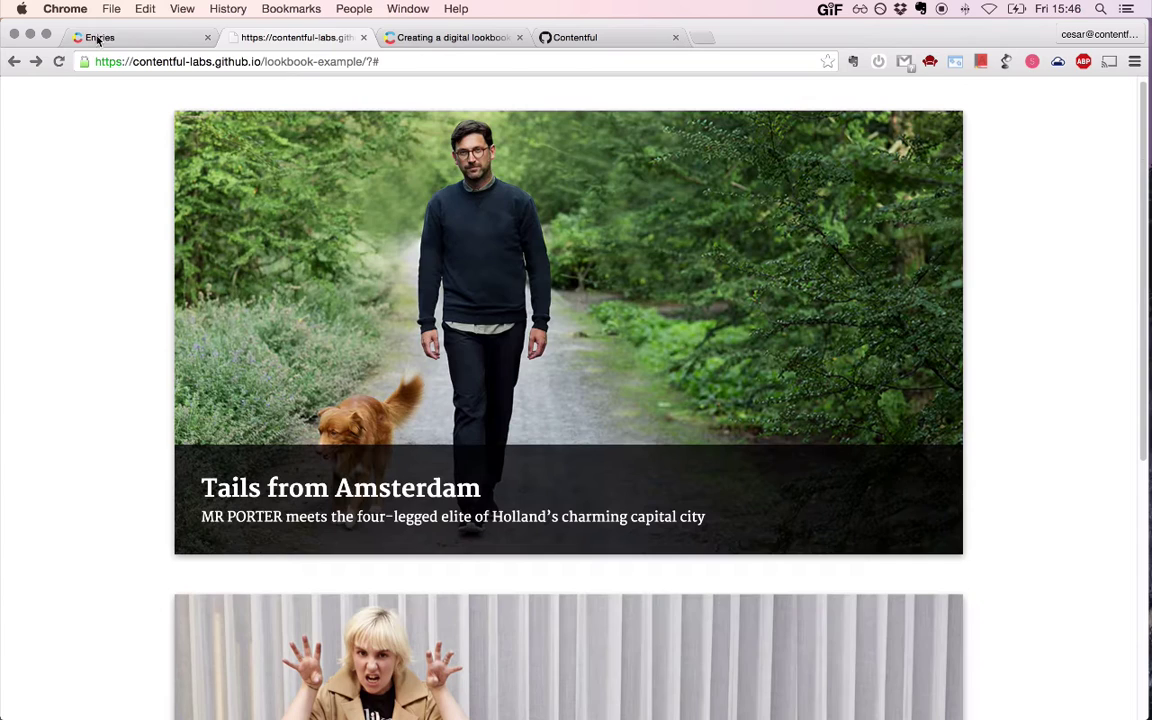
click(95, 37)
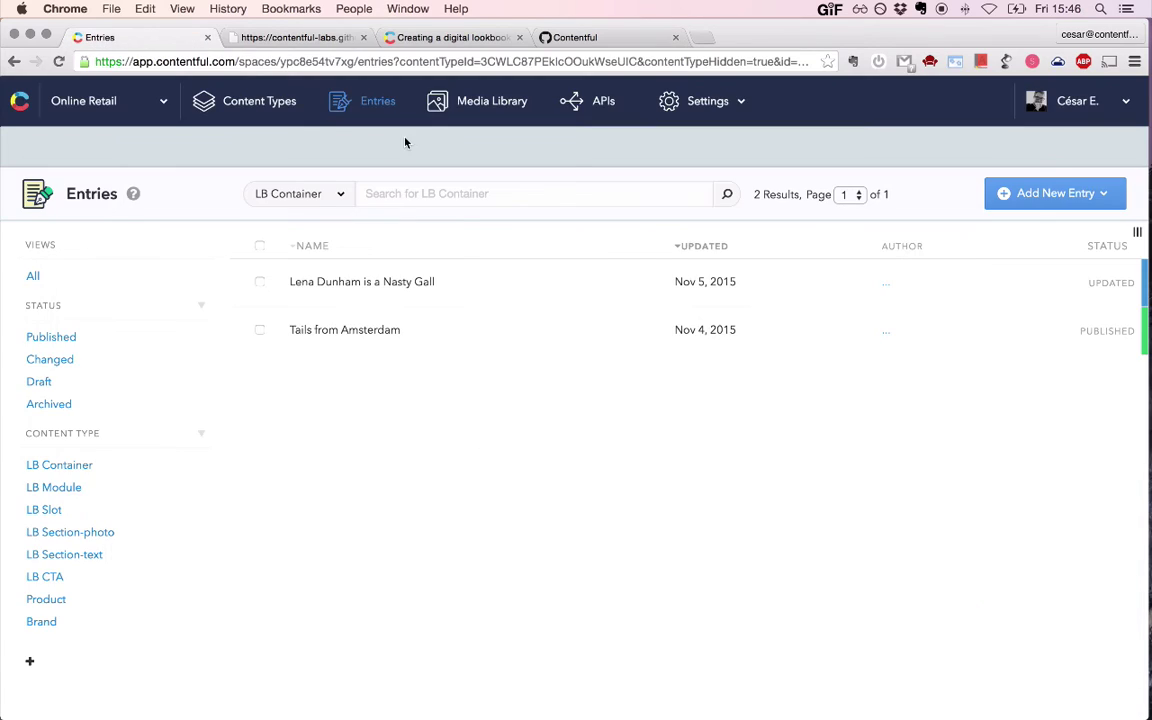
click(414, 351)
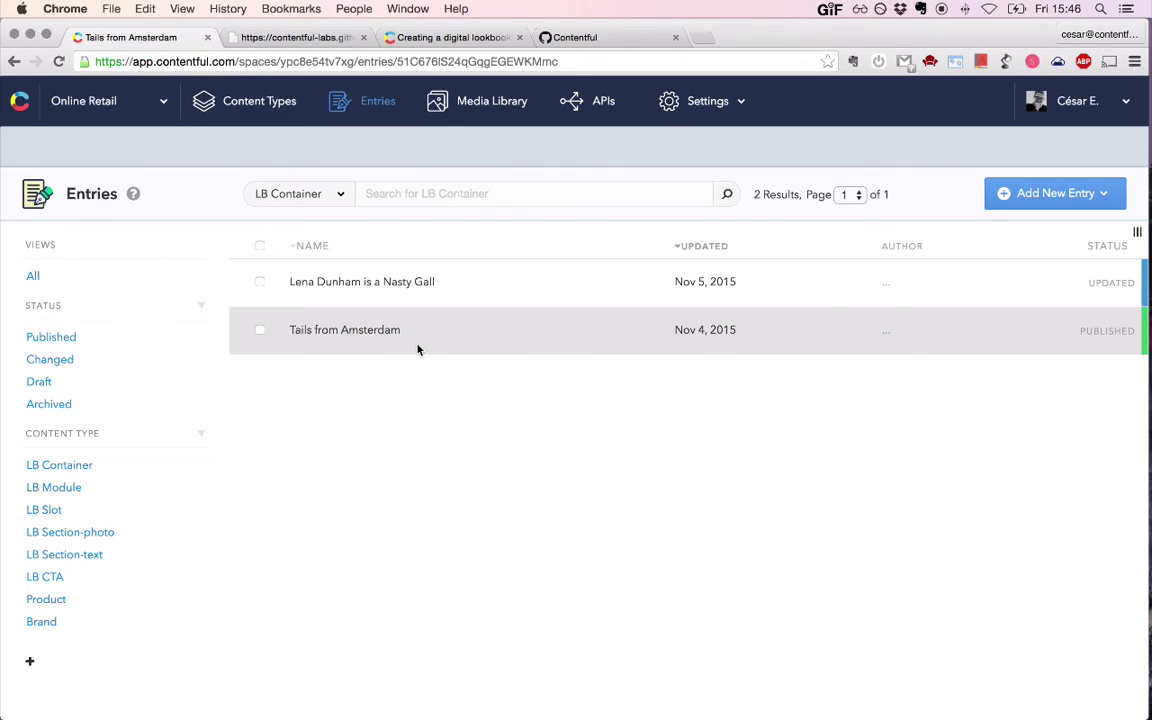
scroll(444, 361, down, 10)
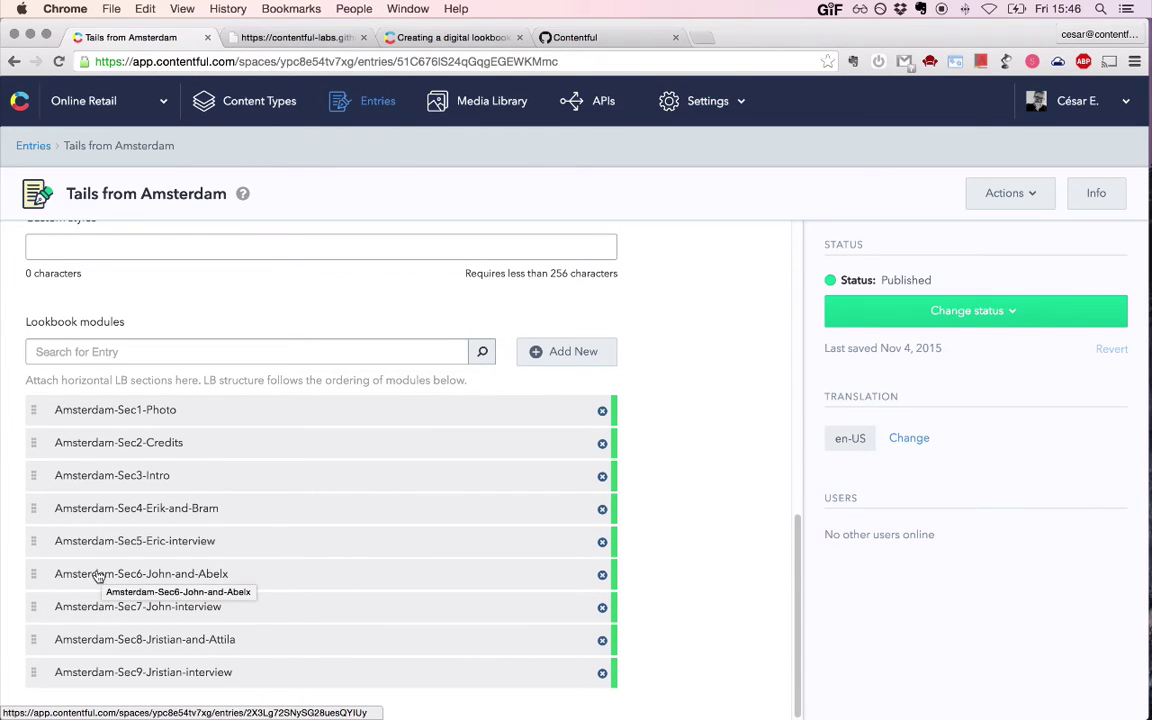
- Move the Amsterdam-Sec6 and Amsterdam-Sec7 modules directly after Amsterdam-Sec3-Intro, ahead of Sec4 and Sec5, and publish the changes
drag(40, 571, 51, 545)
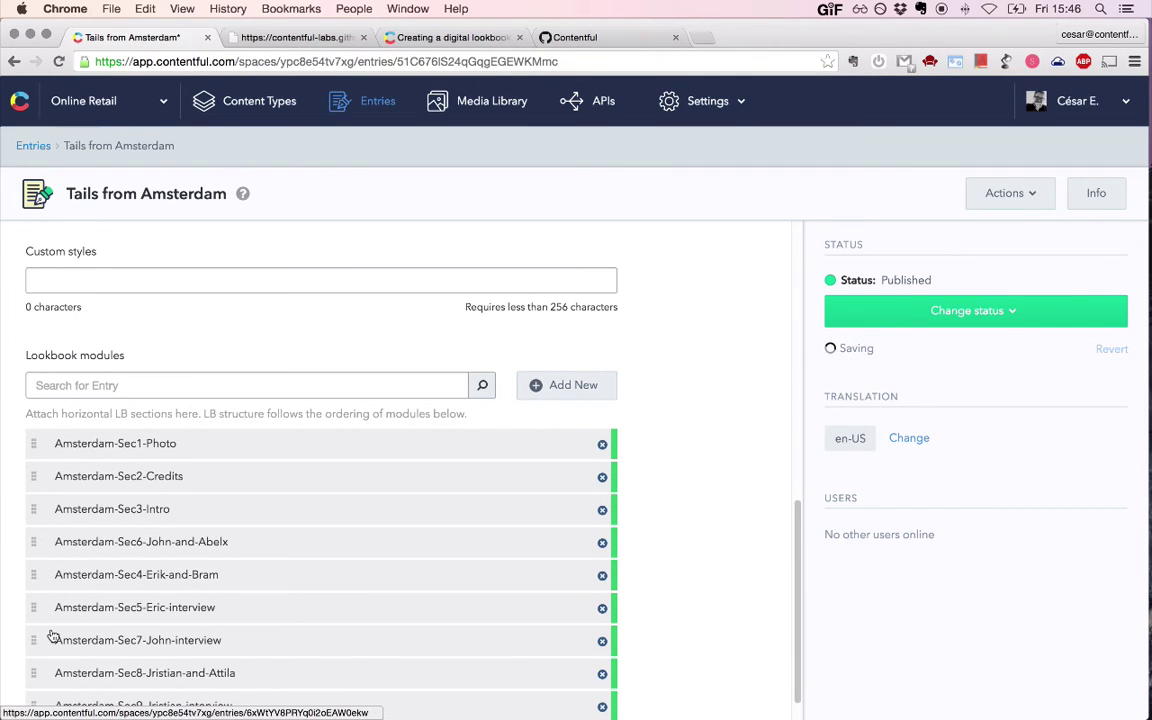
drag(33, 638, 48, 569)
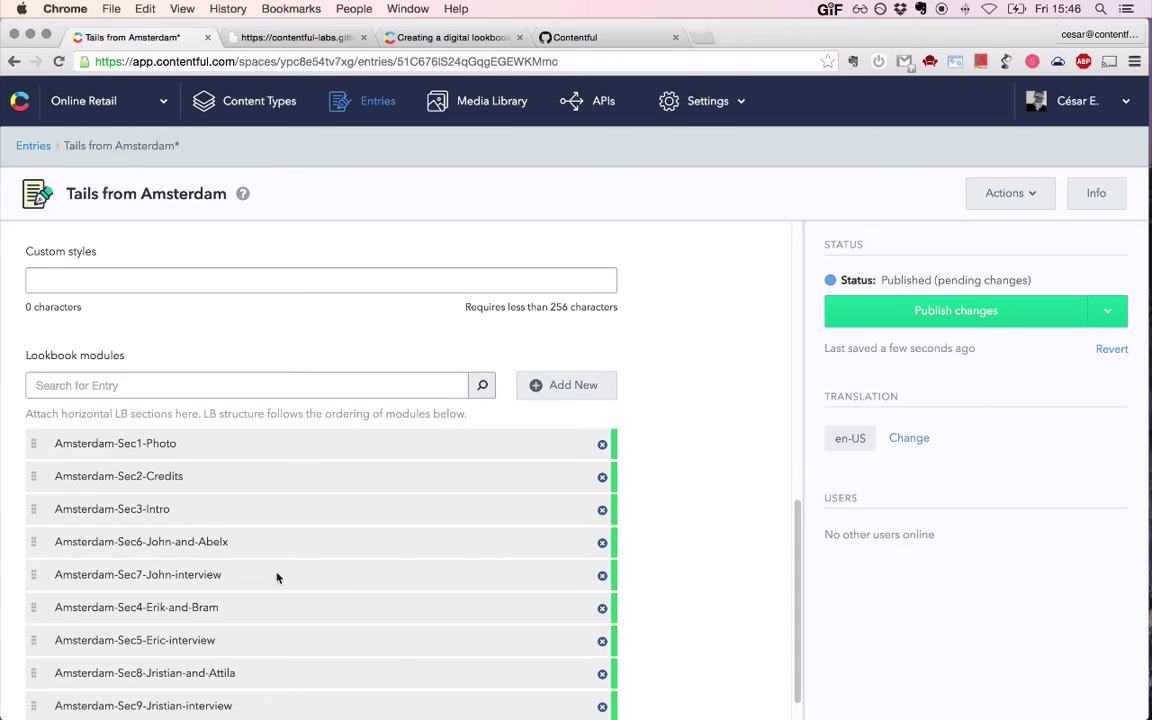
scroll(636, 494, down, 1)
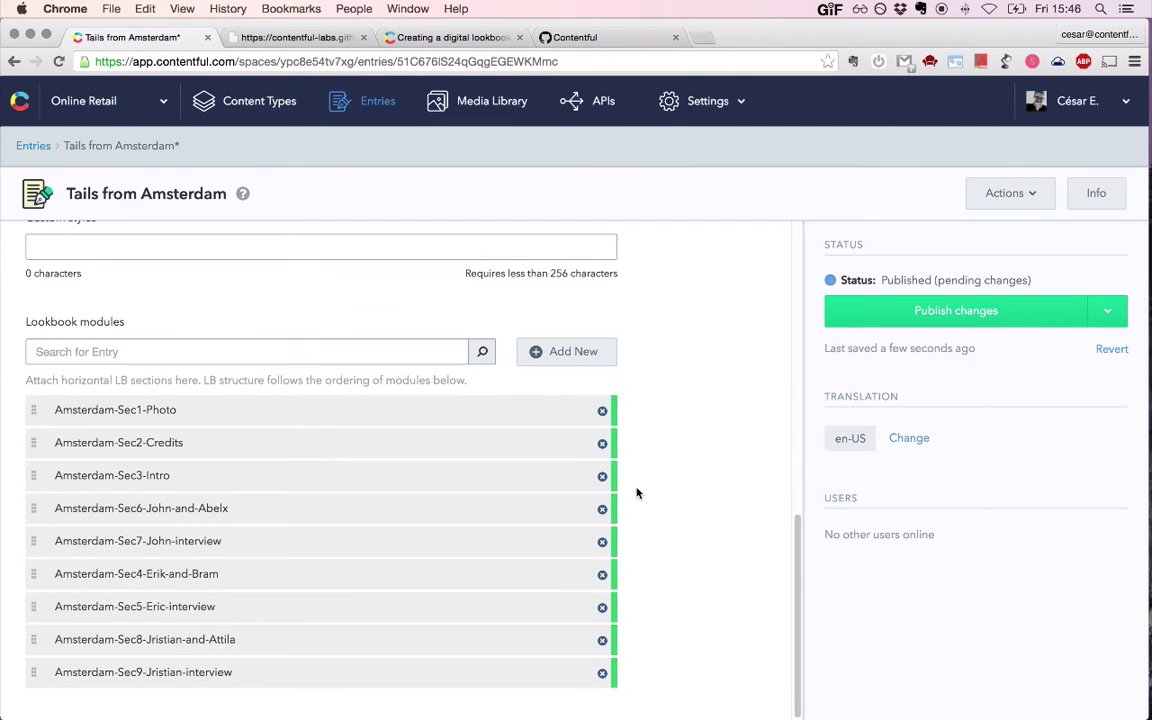
click(950, 320)
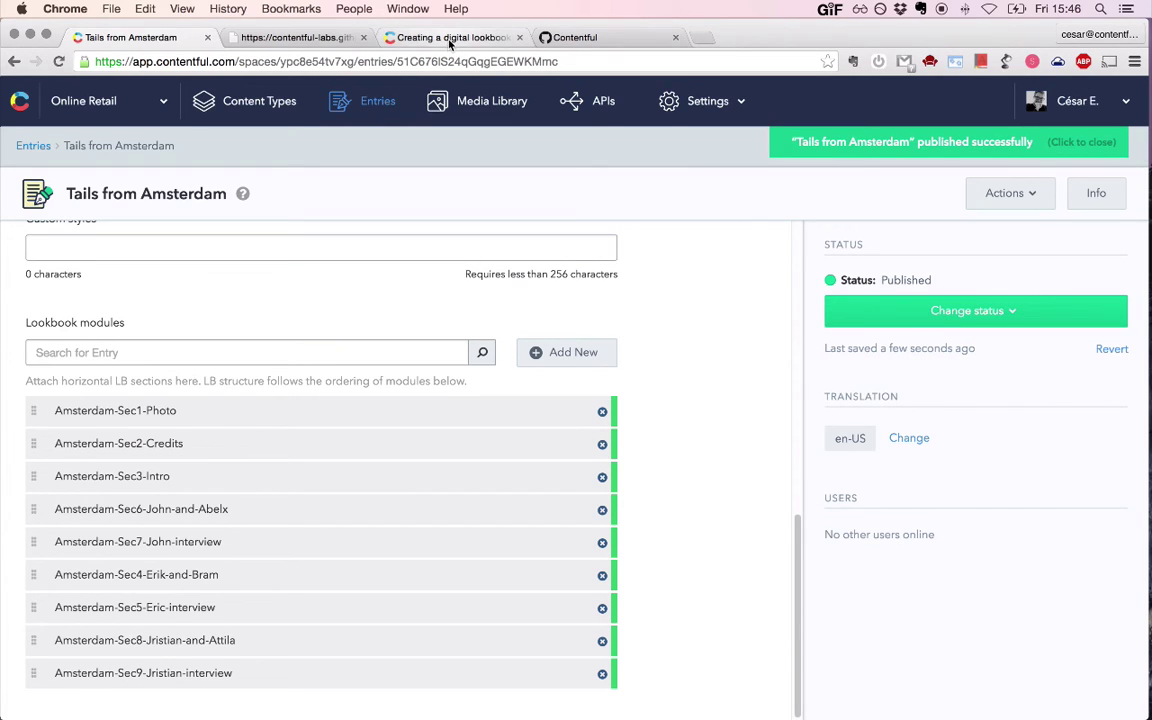
- Switch to the lookbook example site, open "Tails from Amsterdam" and check the order of its photo and interview sections
click(300, 38)
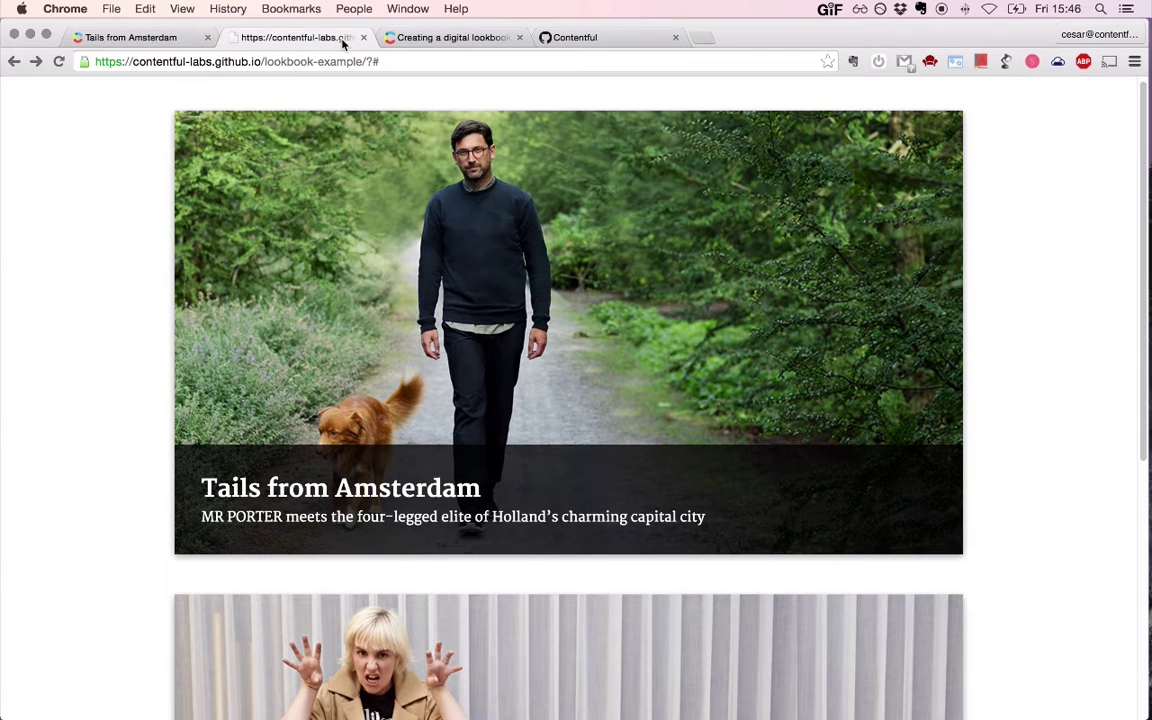
click(370, 204)
scroll(433, 240, down, 1)
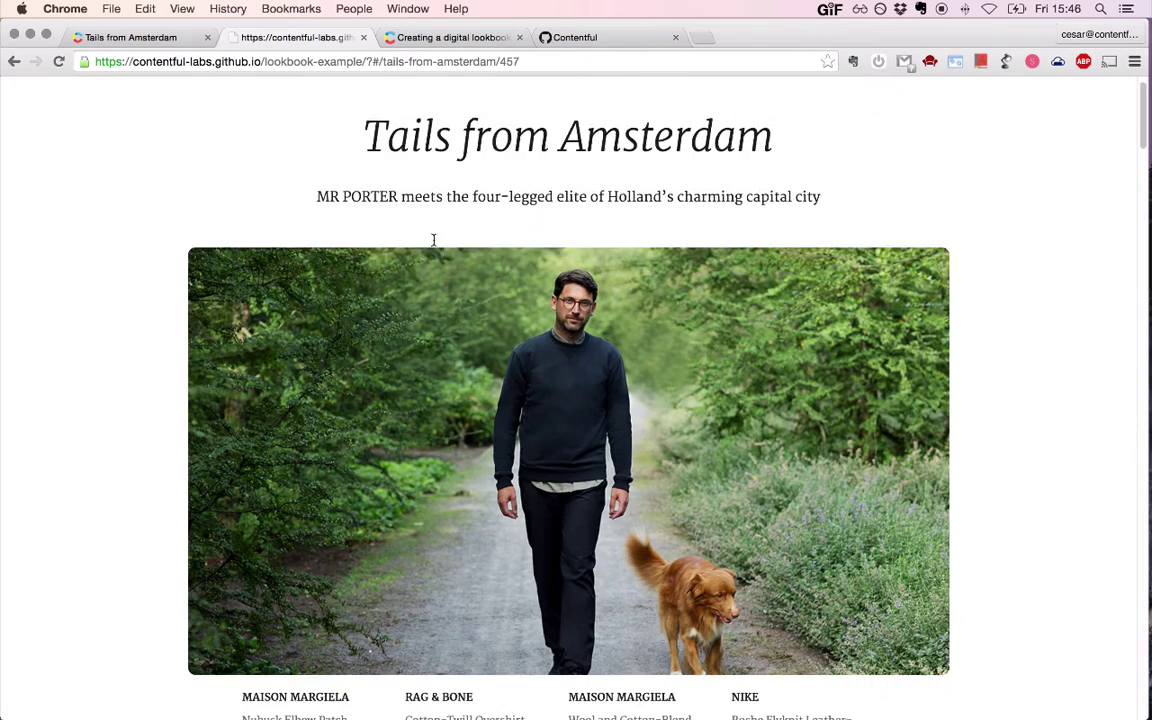
scroll(433, 240, down, 12)
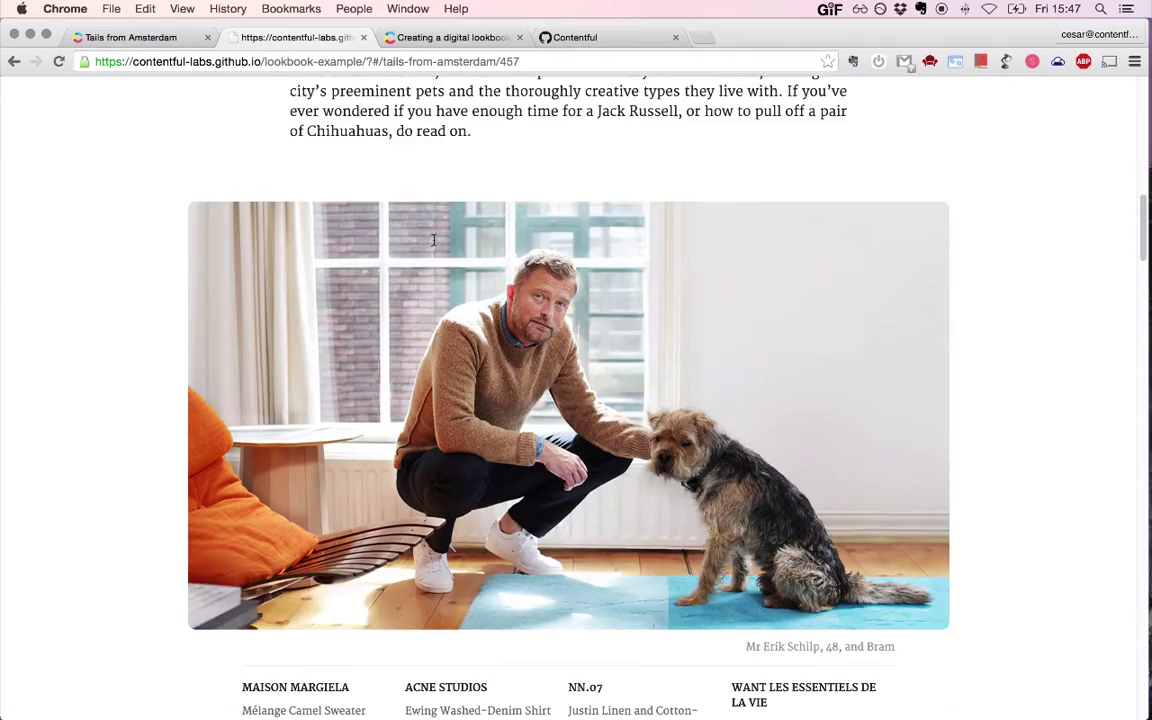
scroll(433, 240, down, 13)
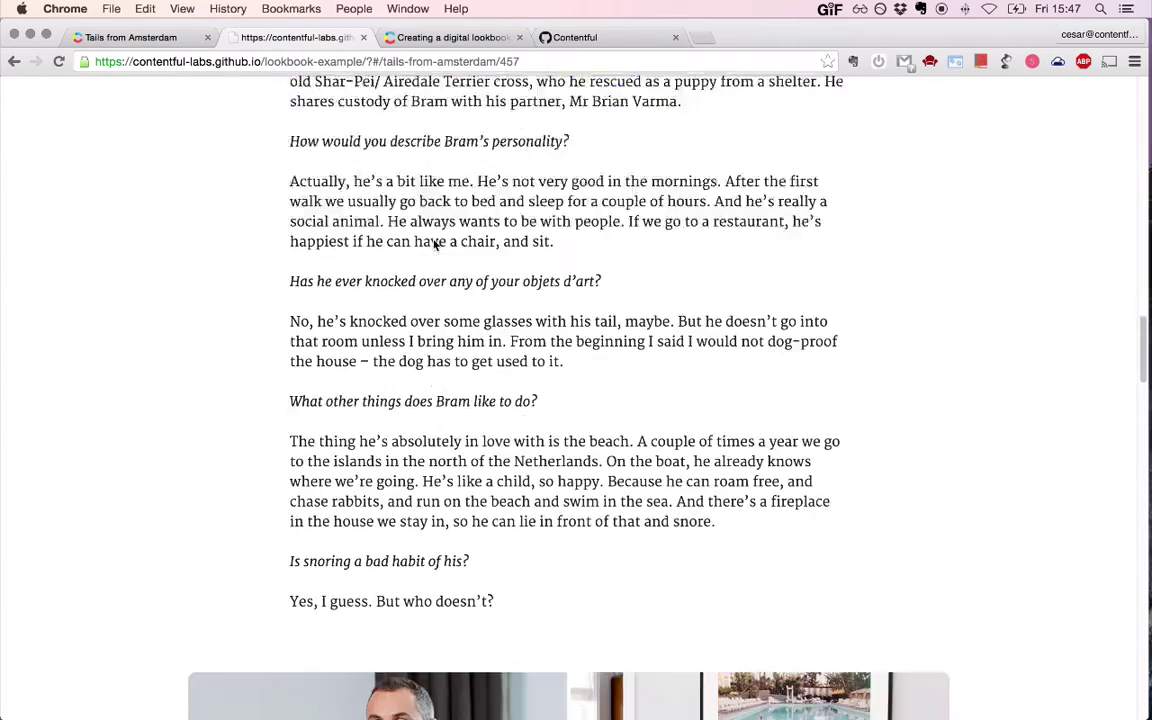
scroll(435, 244, down, 15)
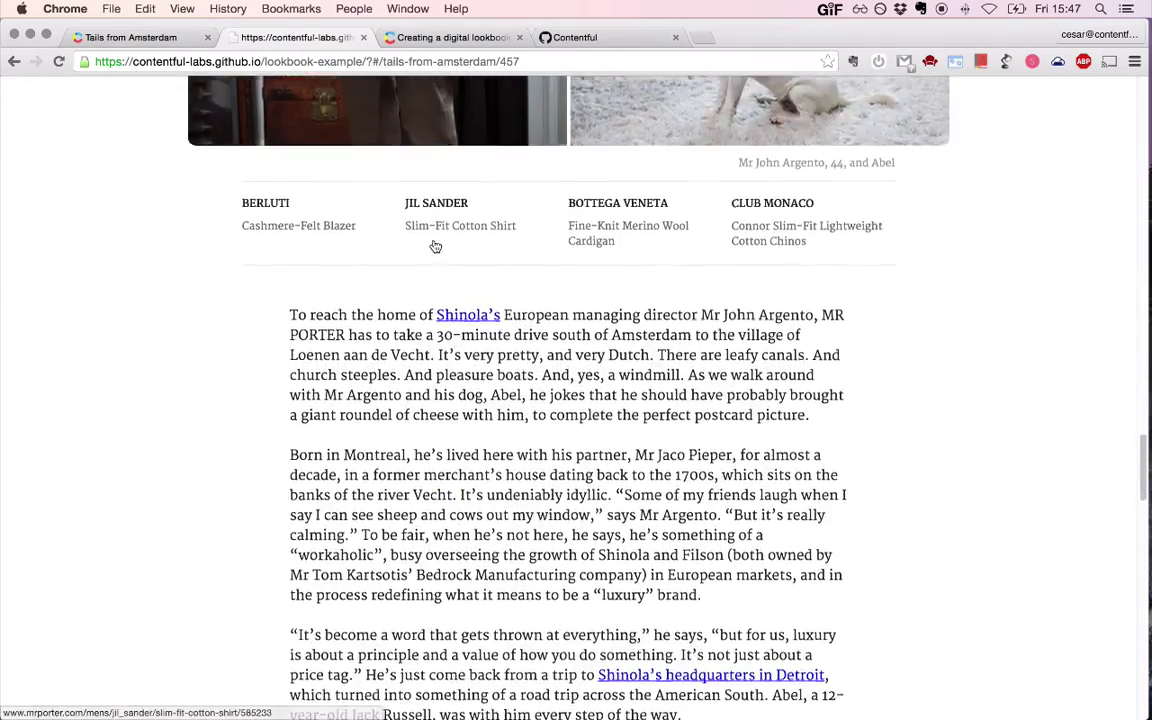
scroll(435, 246, down, 5)
scroll(433, 250, up, 8)
mouse_move(428, 266)
key(ctrl+Up)
click(202, 244)
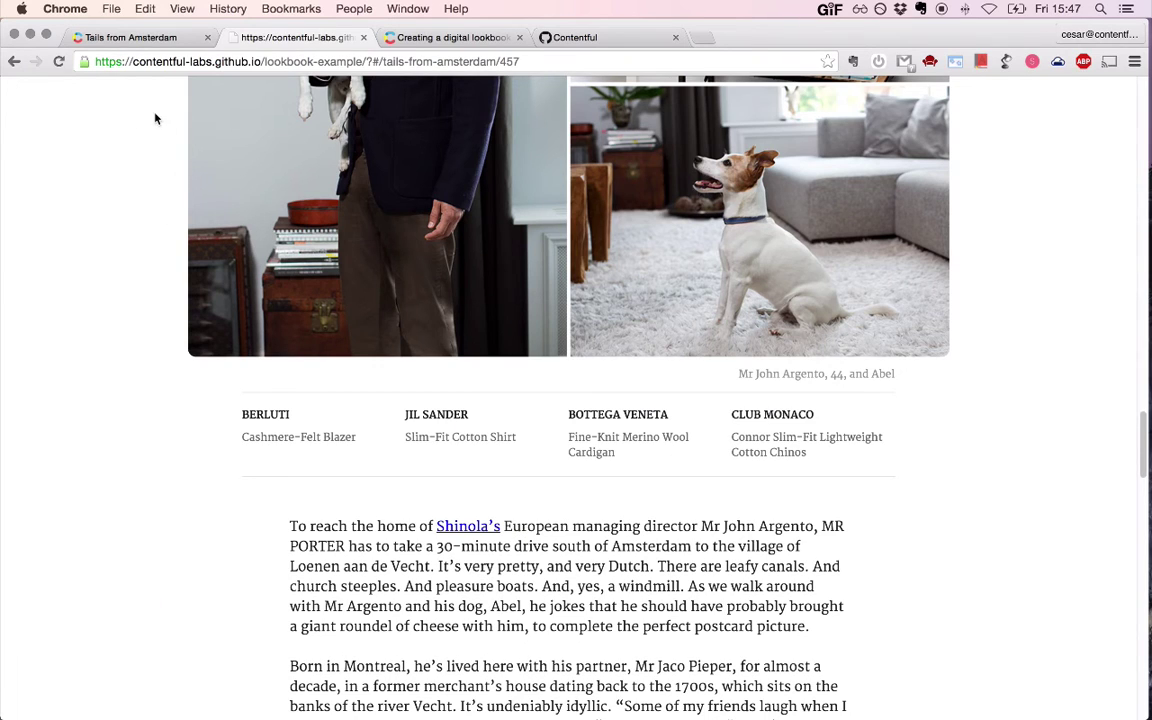
- Reload the "Tails from Amsterdam" lookbook and examine the order of its photo and interview sections and the product previews
click(59, 62)
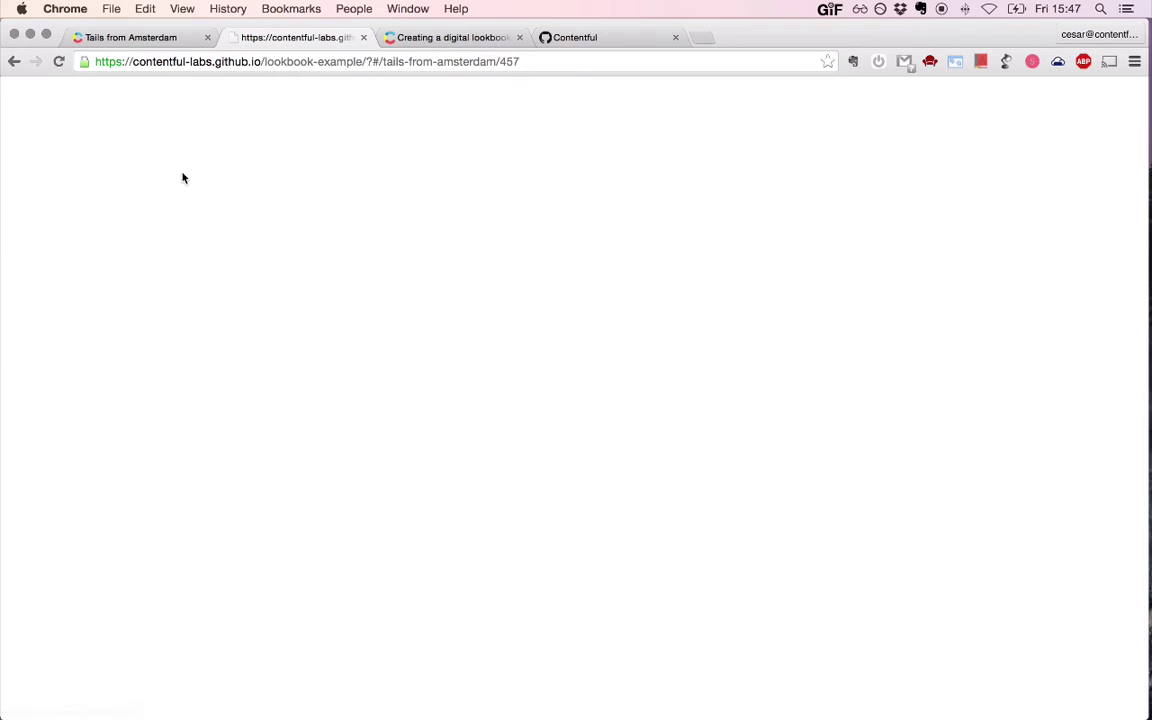
scroll(213, 255, down, 10)
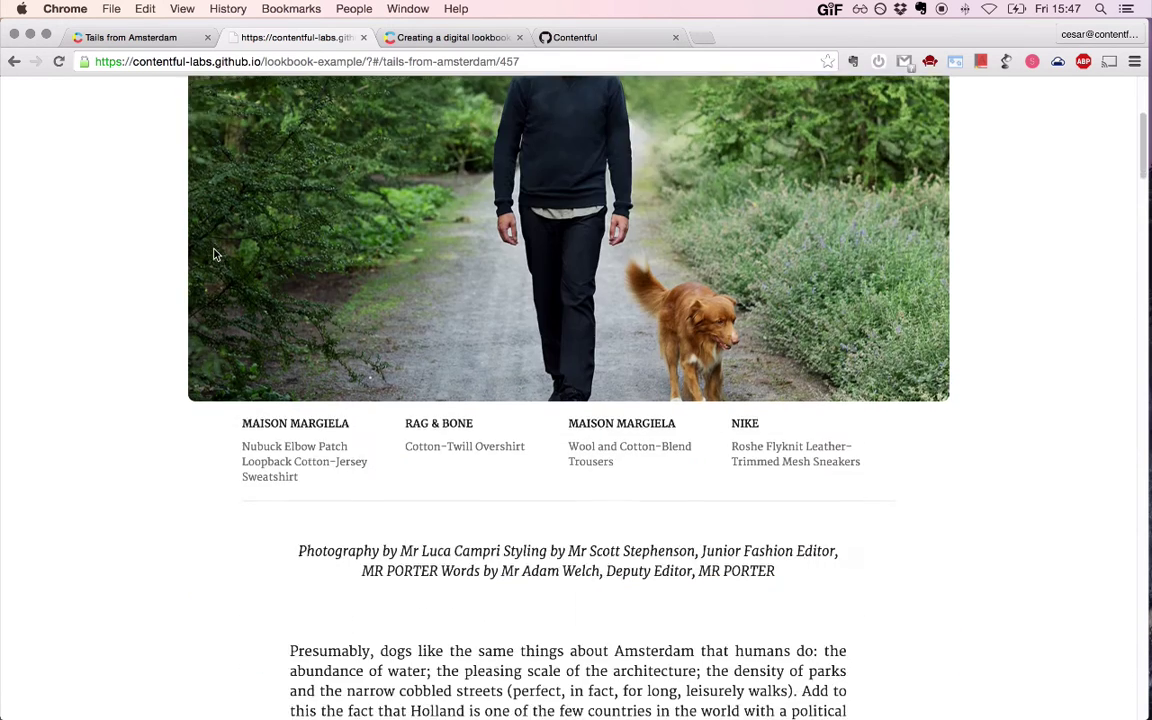
scroll(213, 255, down, 1)
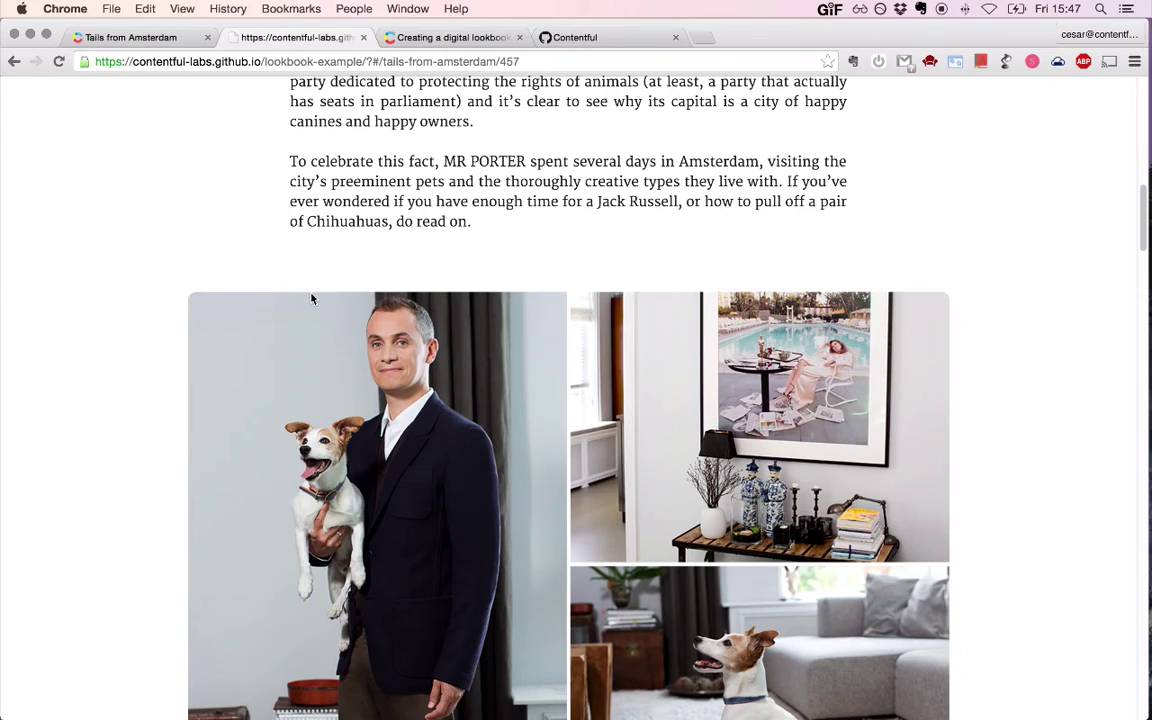
scroll(311, 298, down, 5)
scroll(311, 298, down, 7)
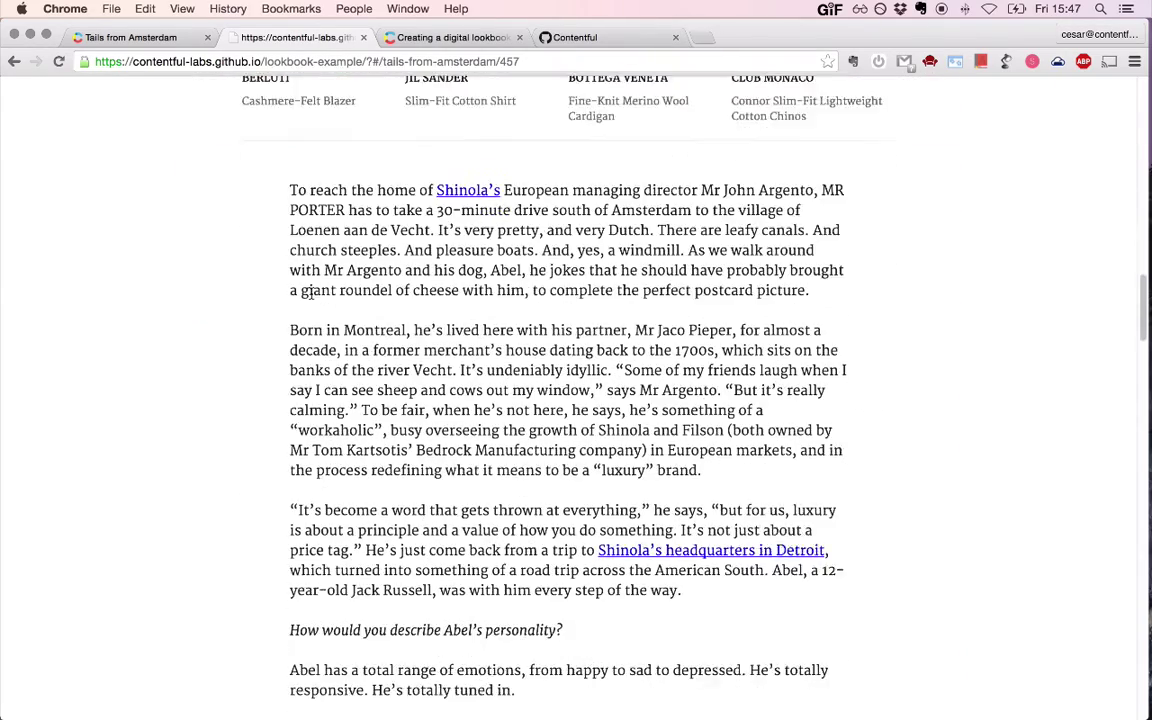
scroll(311, 296, down, 7)
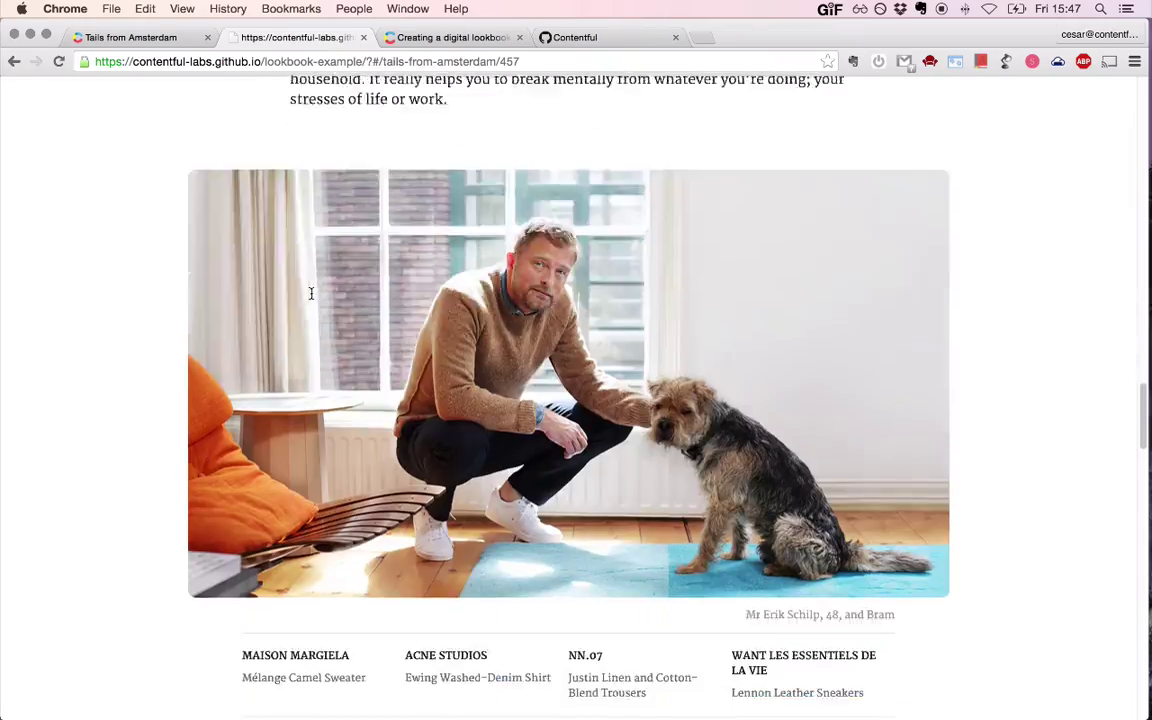
scroll(311, 298, down, 3)
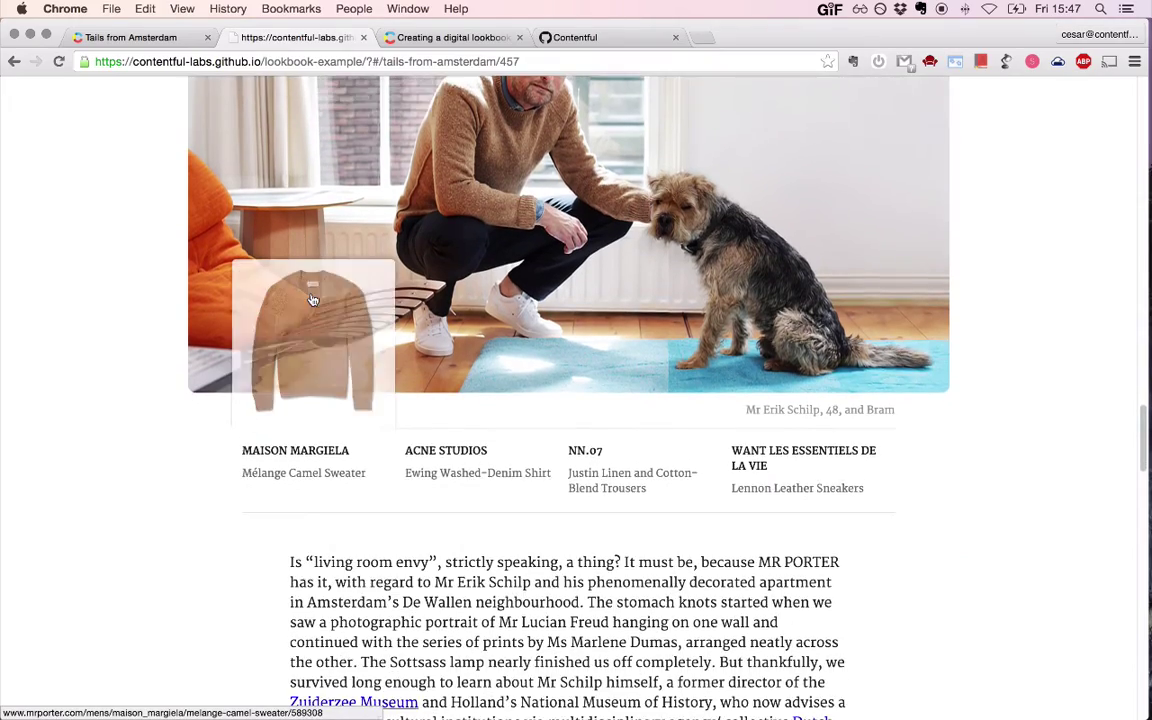
scroll(313, 300, down, 5)
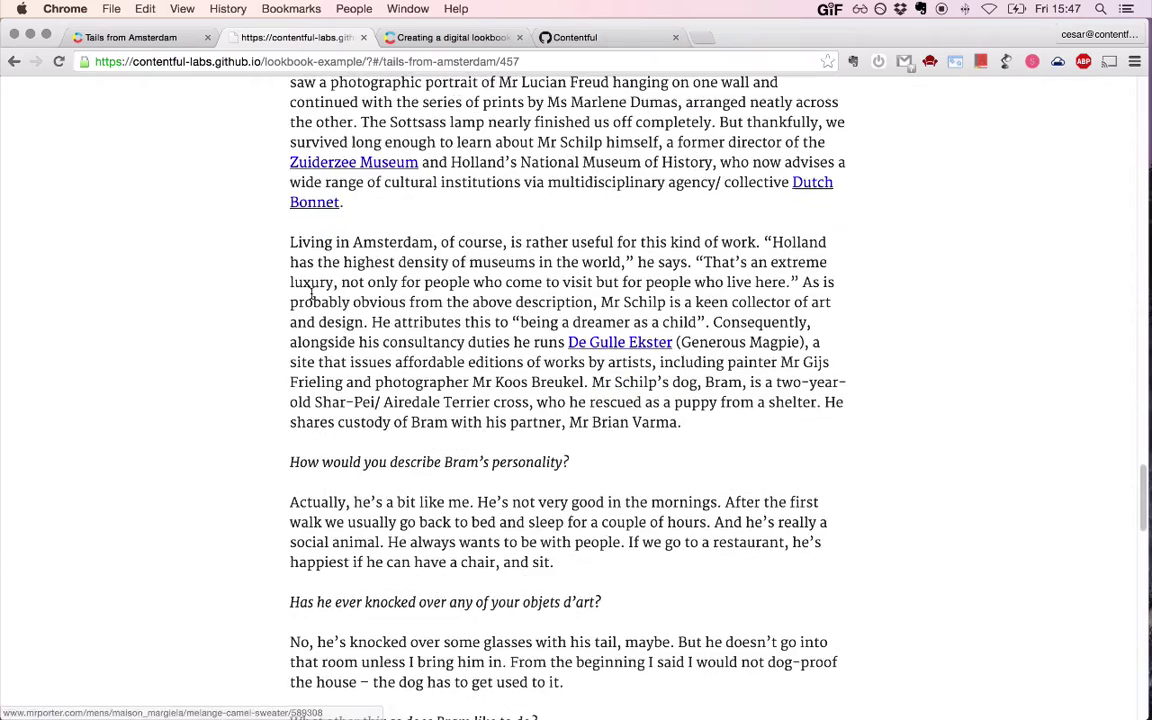
scroll(249, 126, up, 8)
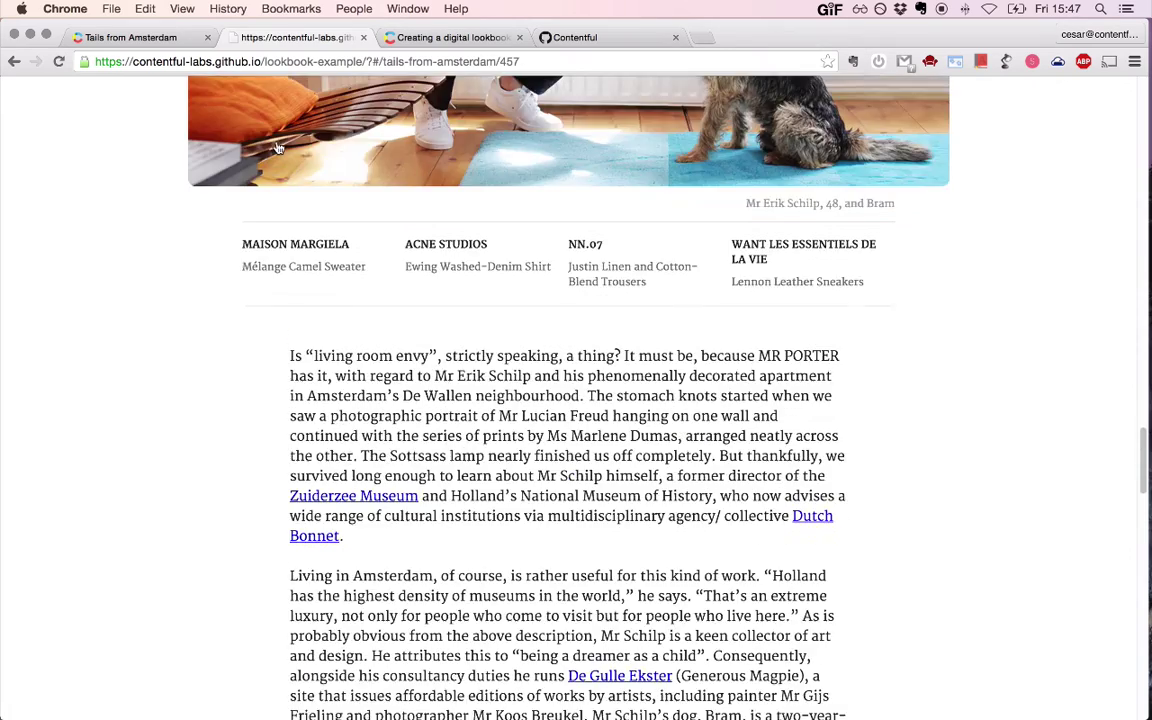
scroll(280, 147, up, 1)
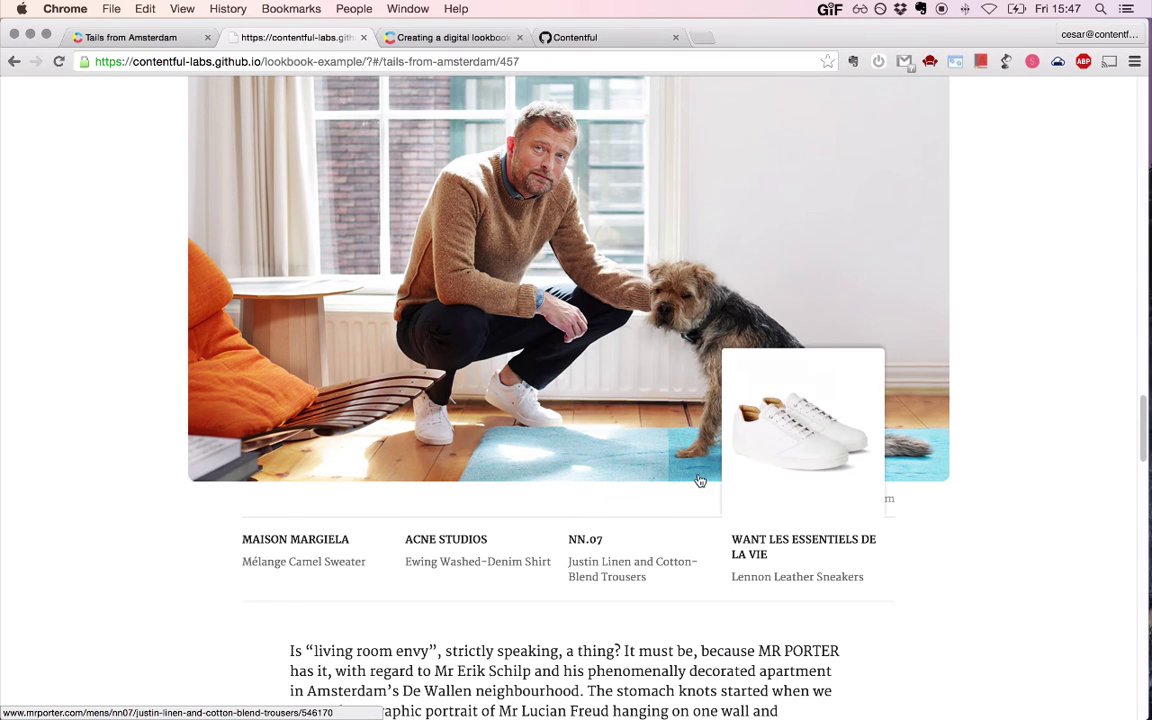
- Switch to Contentful, open the Amsterdam-Sec6 module and remove Slim-Fit Cotton Shirt from its associated products
click(160, 40)
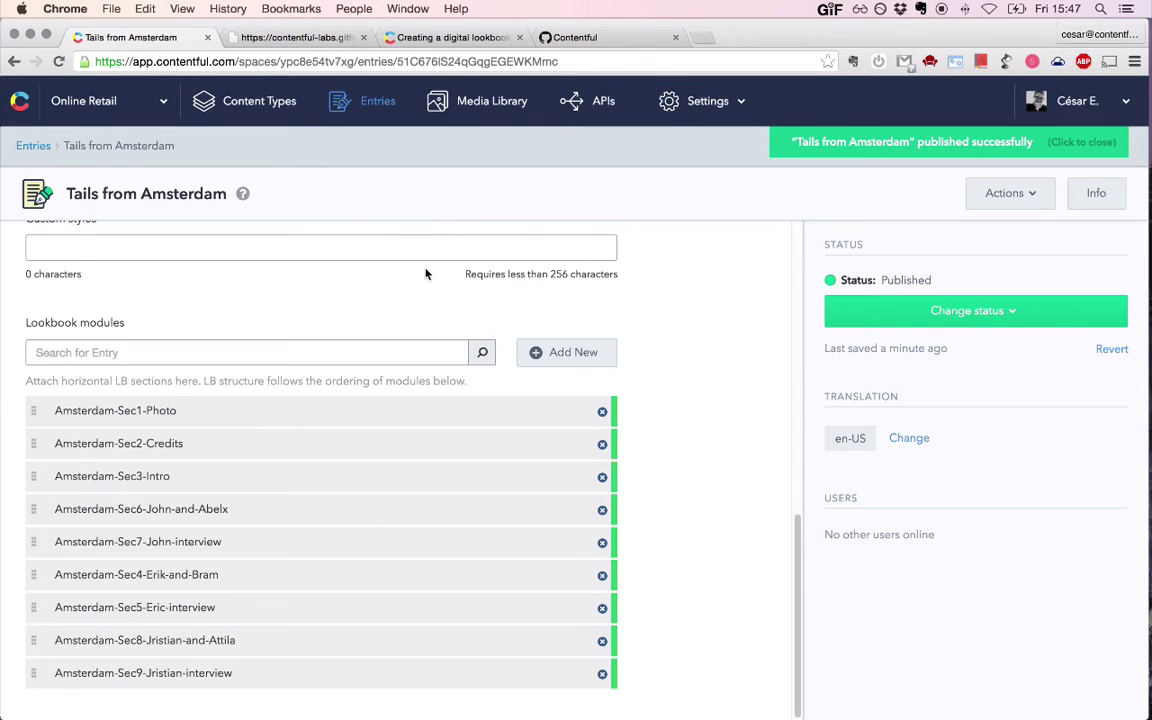
click(195, 514)
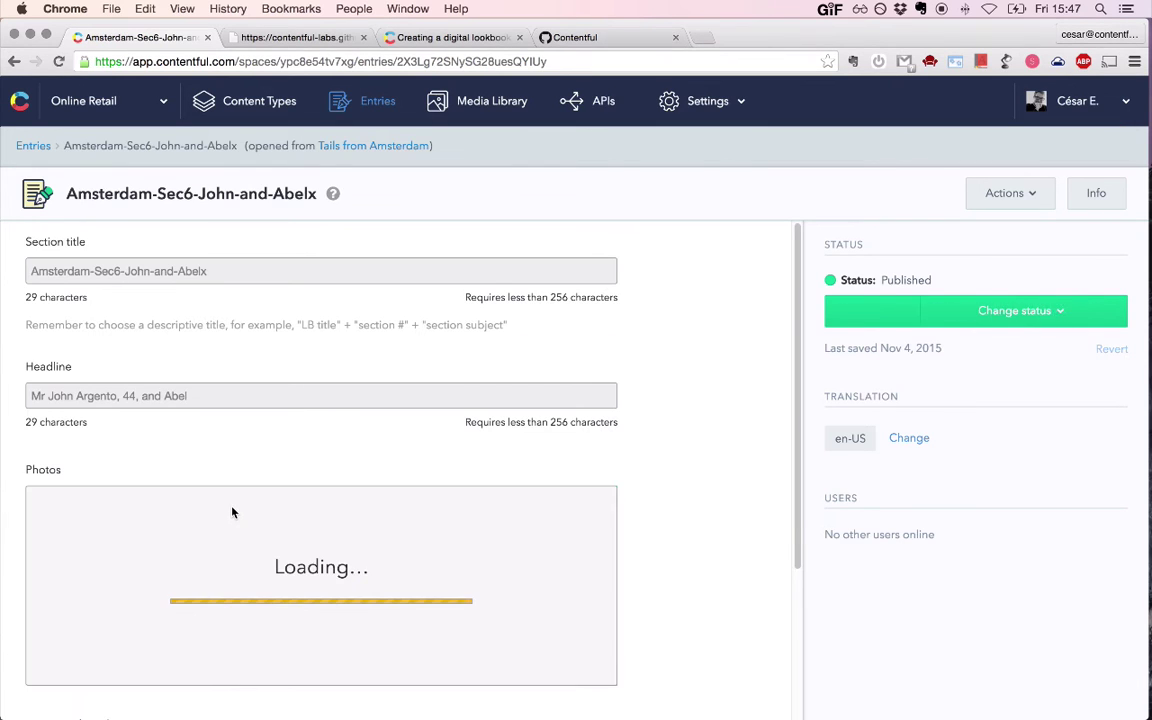
scroll(231, 509, down, 10)
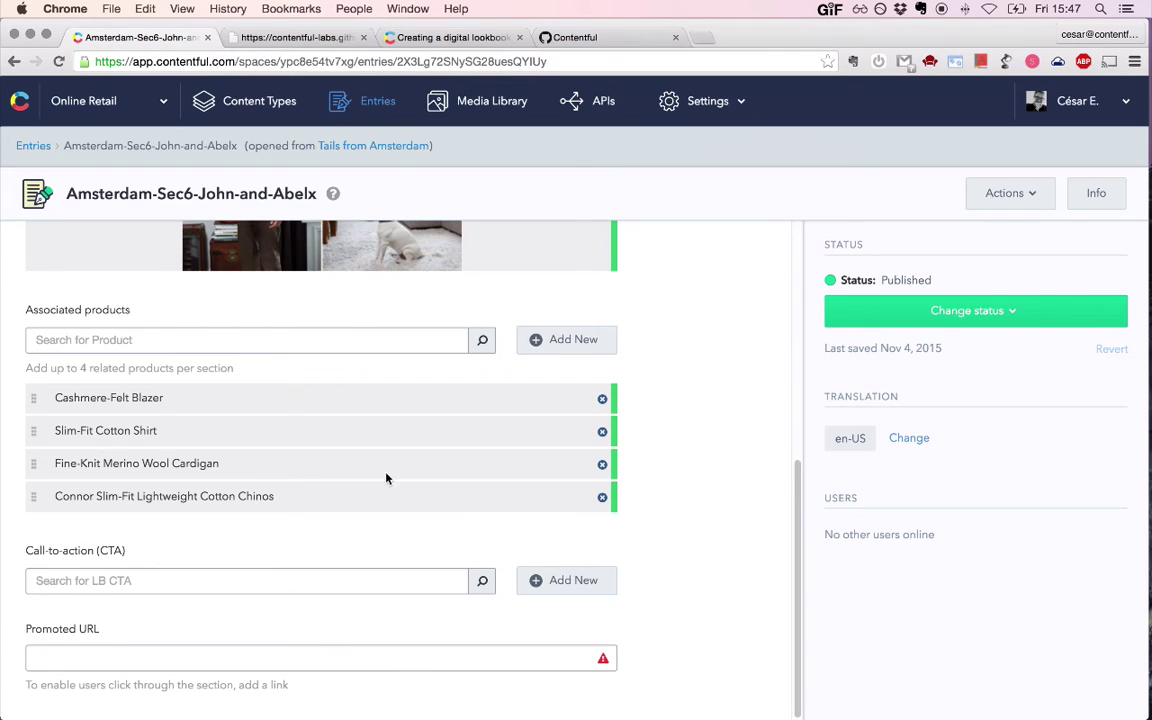
click(603, 433)
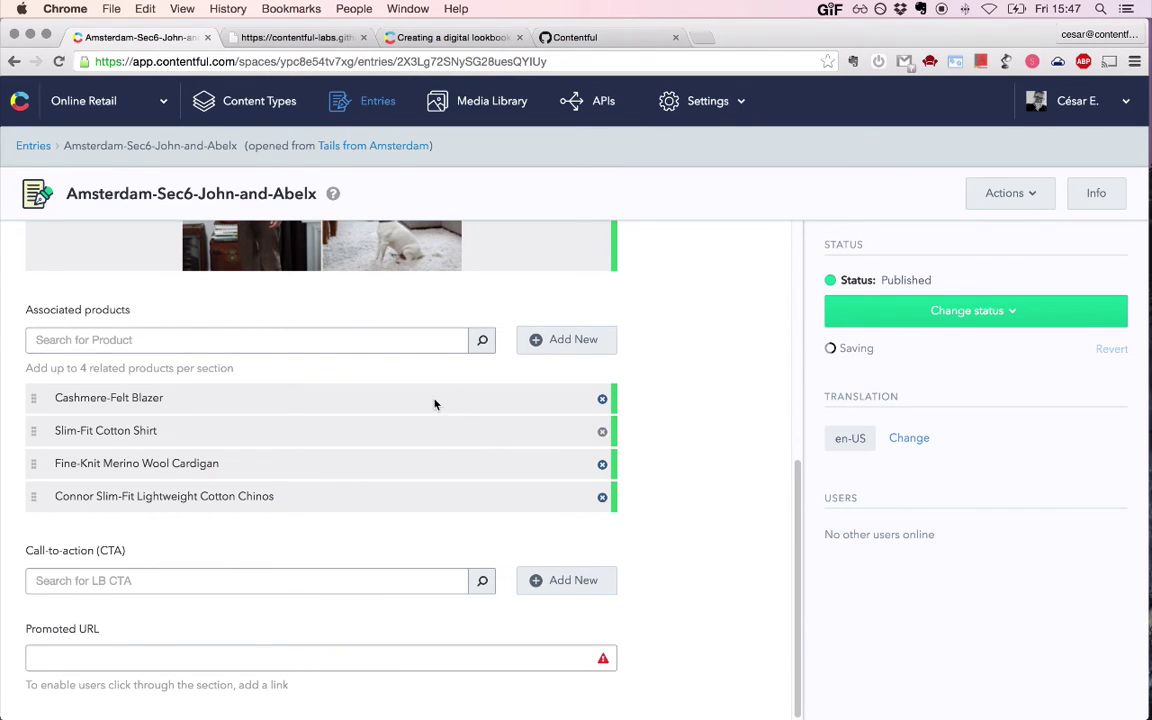
- Add the existing product Ewing Washed-Denim Shirt to the module's associated products and publish the changes
click(328, 372)
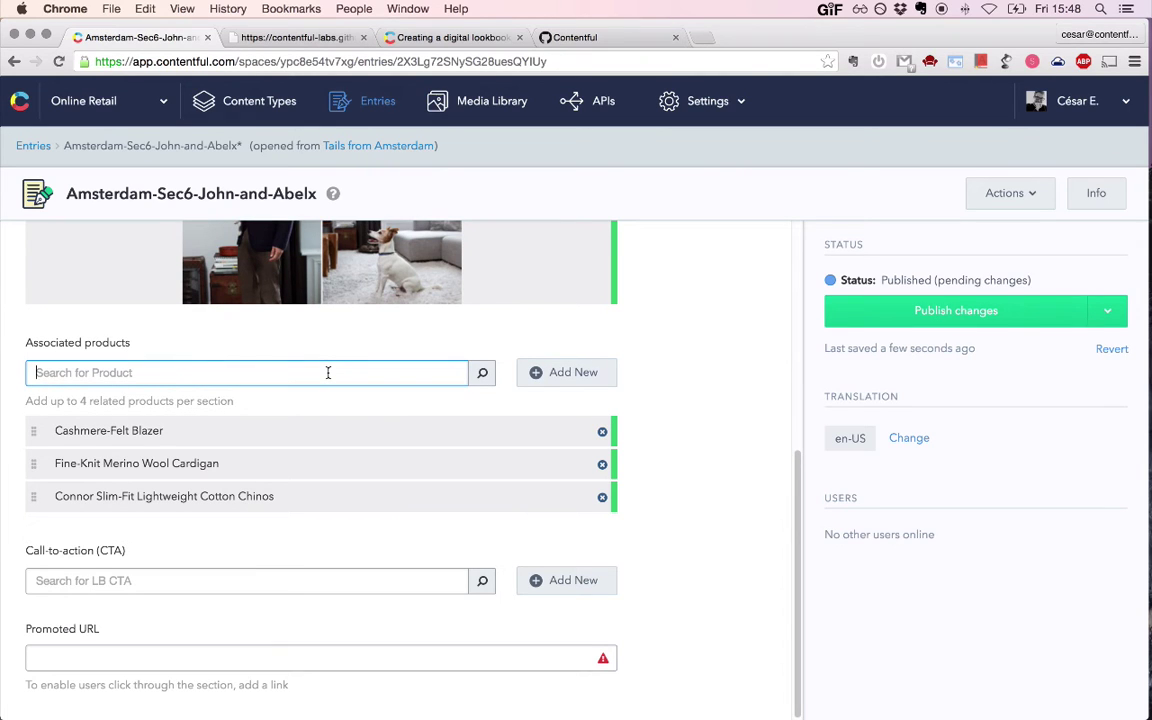
scroll(320, 430, up, 1)
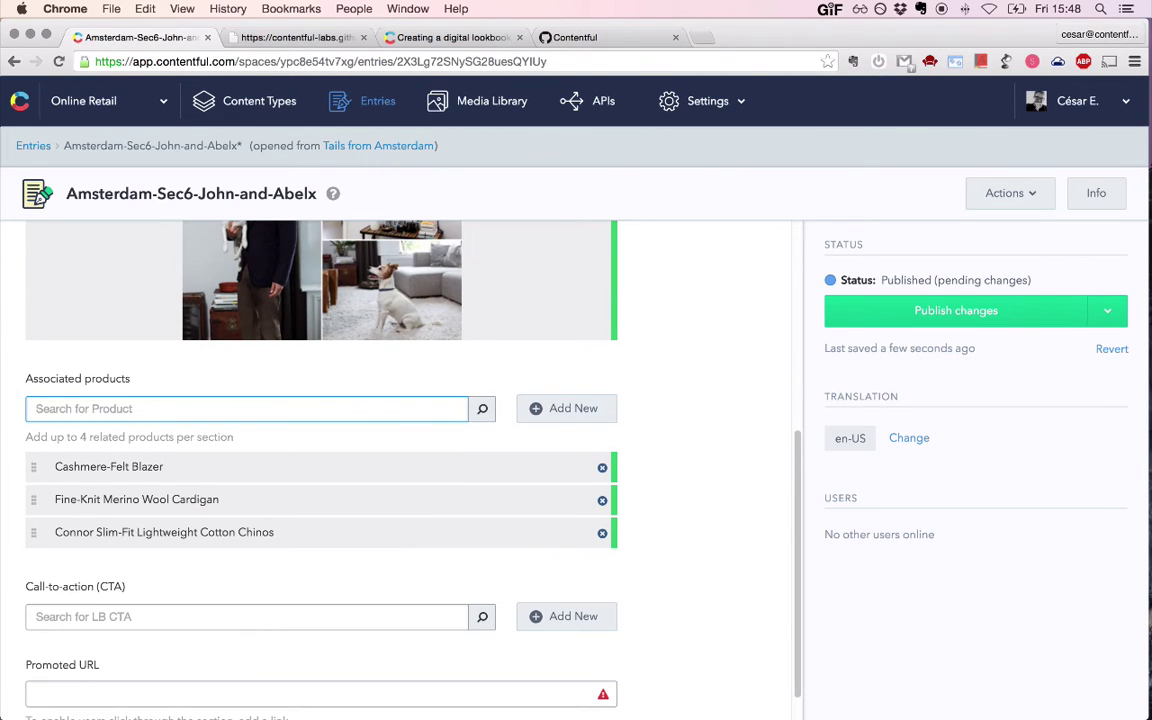
scroll(281, 369, up, 3)
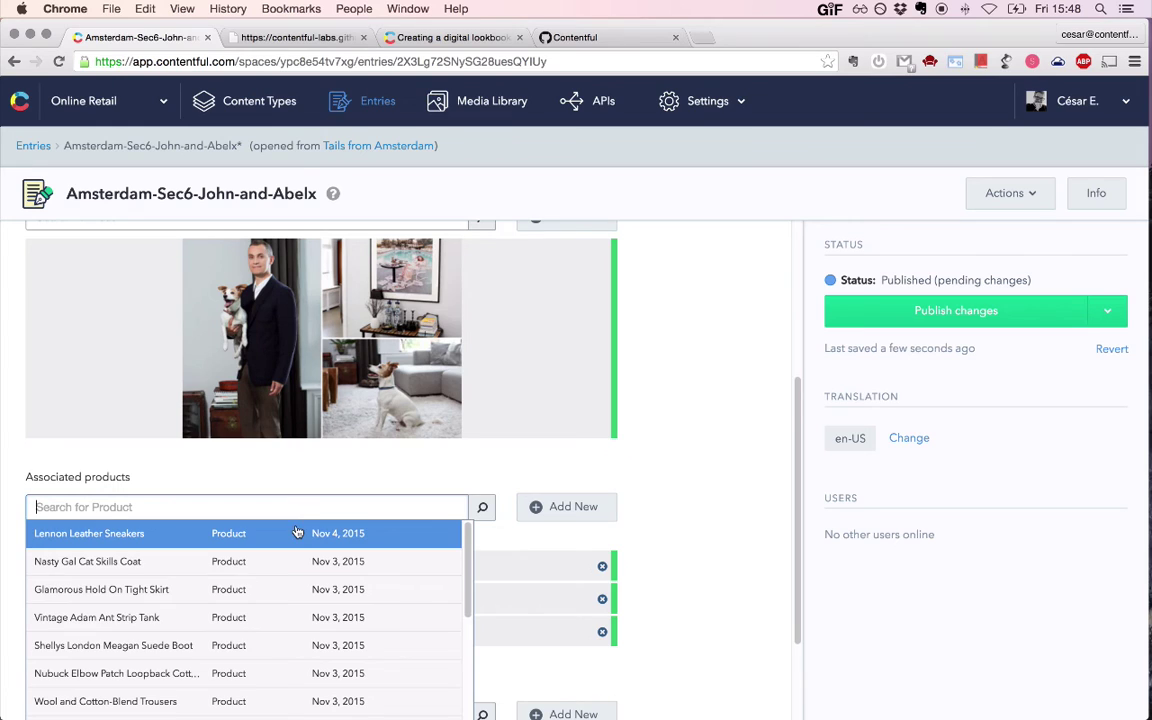
scroll(296, 523, down, 1)
scroll(296, 523, down, 2)
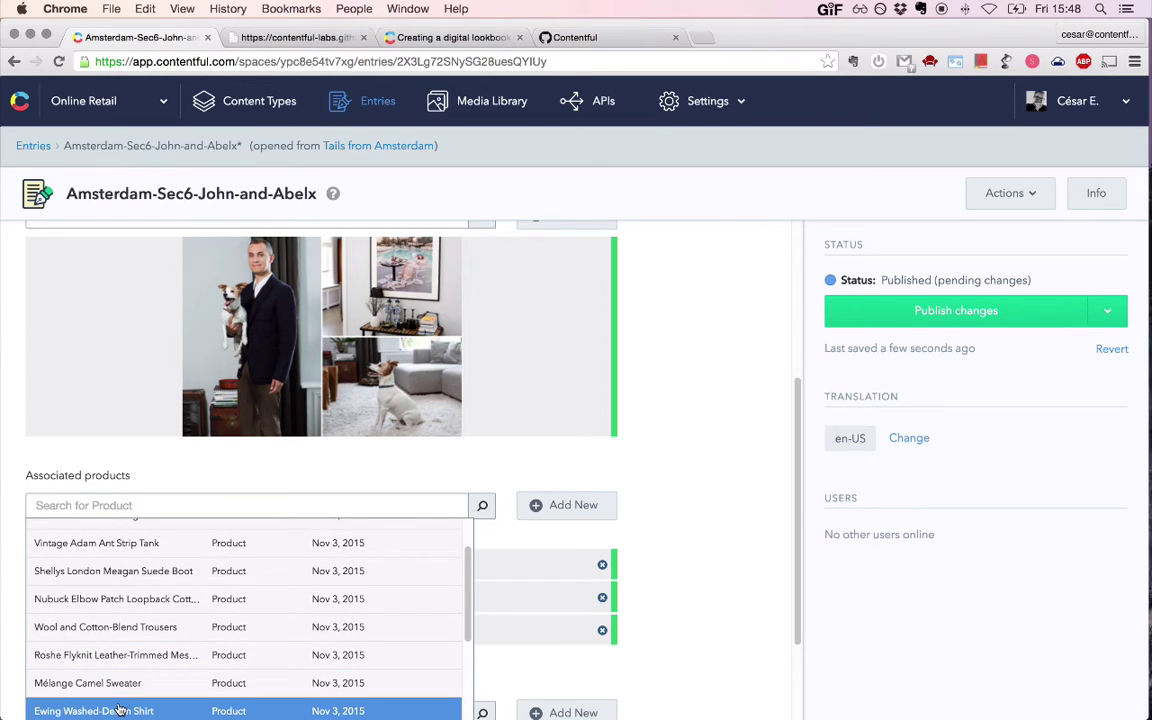
click(118, 708)
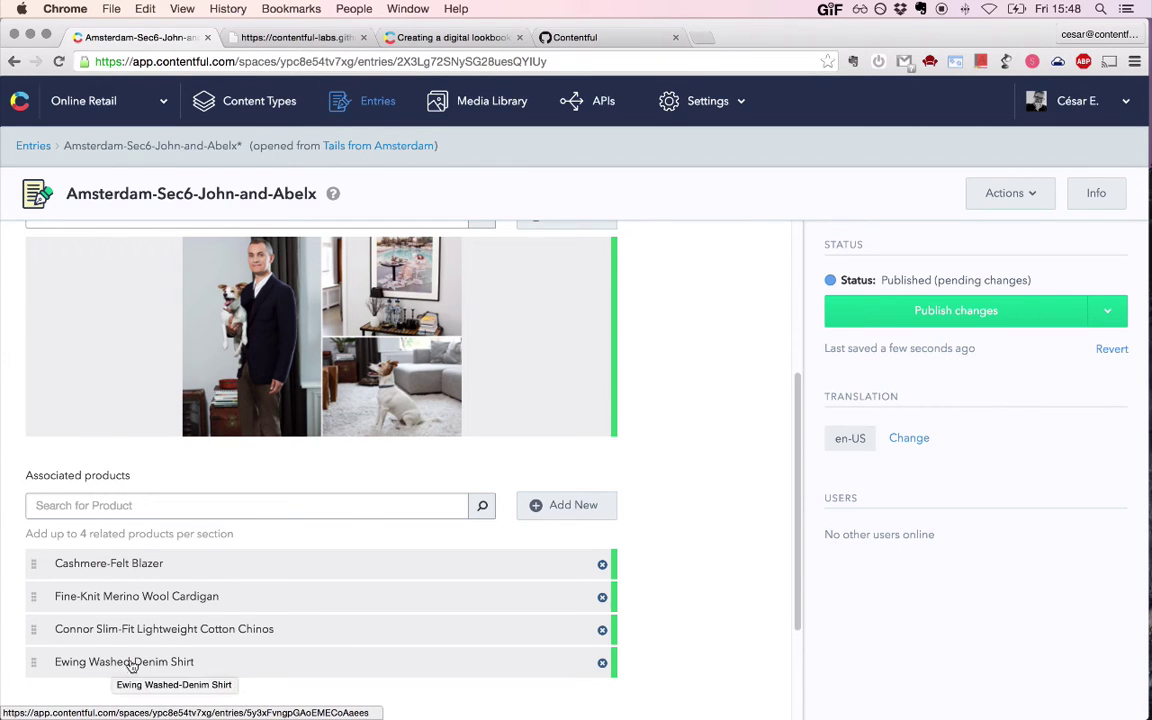
click(905, 311)
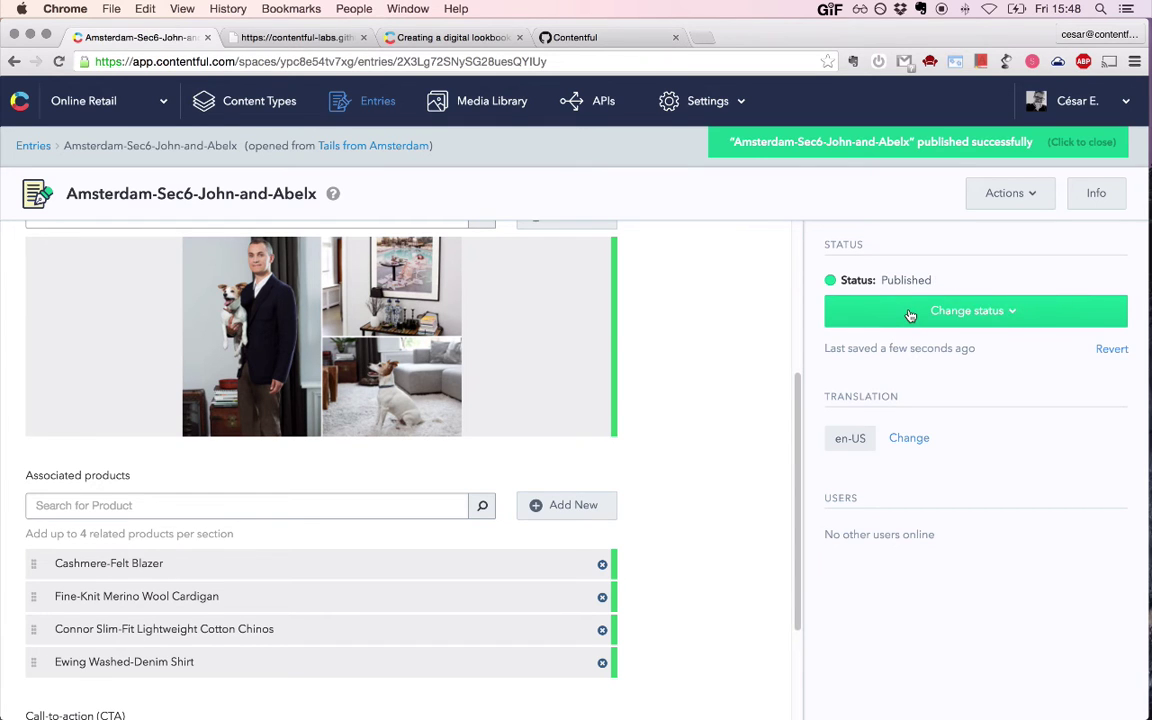
- Switch to the lookbook example site, reload "Tails from Amsterdam" and check the products listed under the first photo collage
click(298, 42)
click(58, 62)
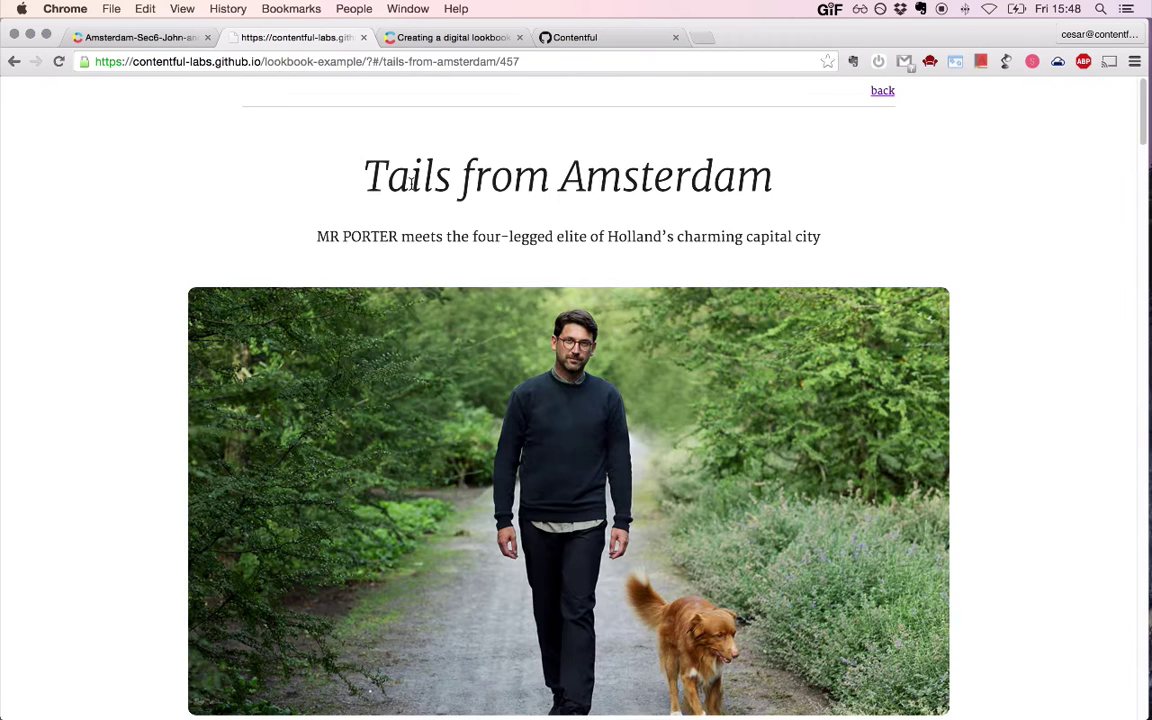
scroll(412, 180, down, 7)
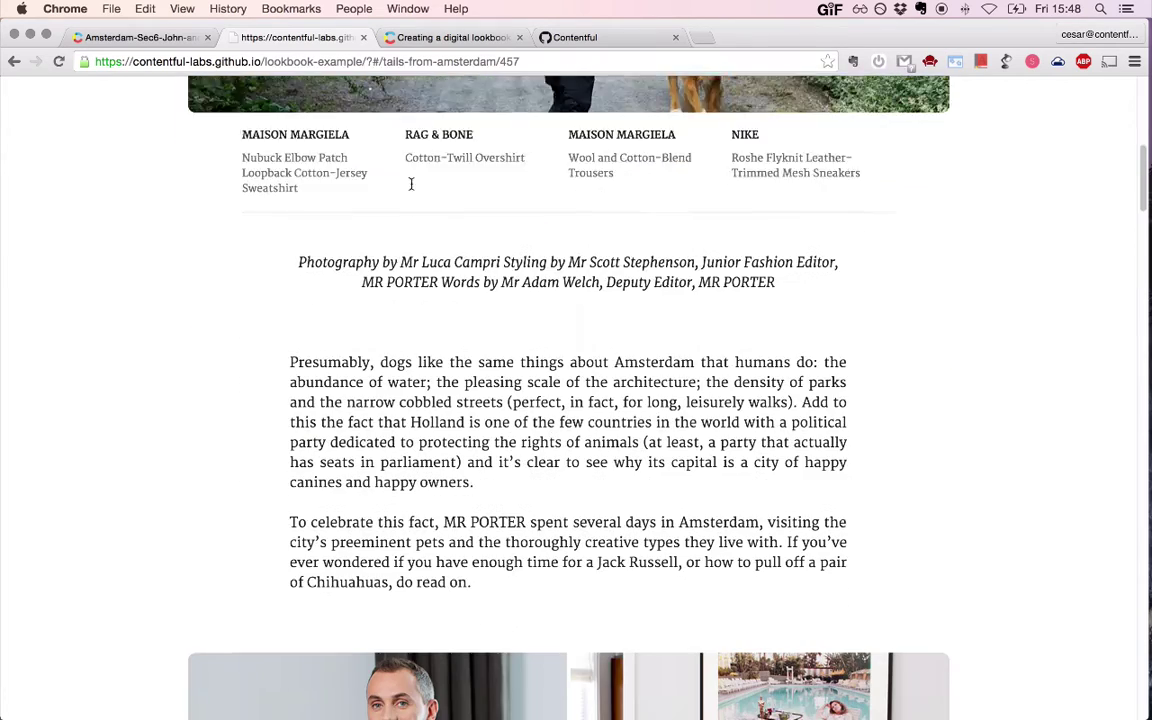
scroll(412, 188, down, 6)
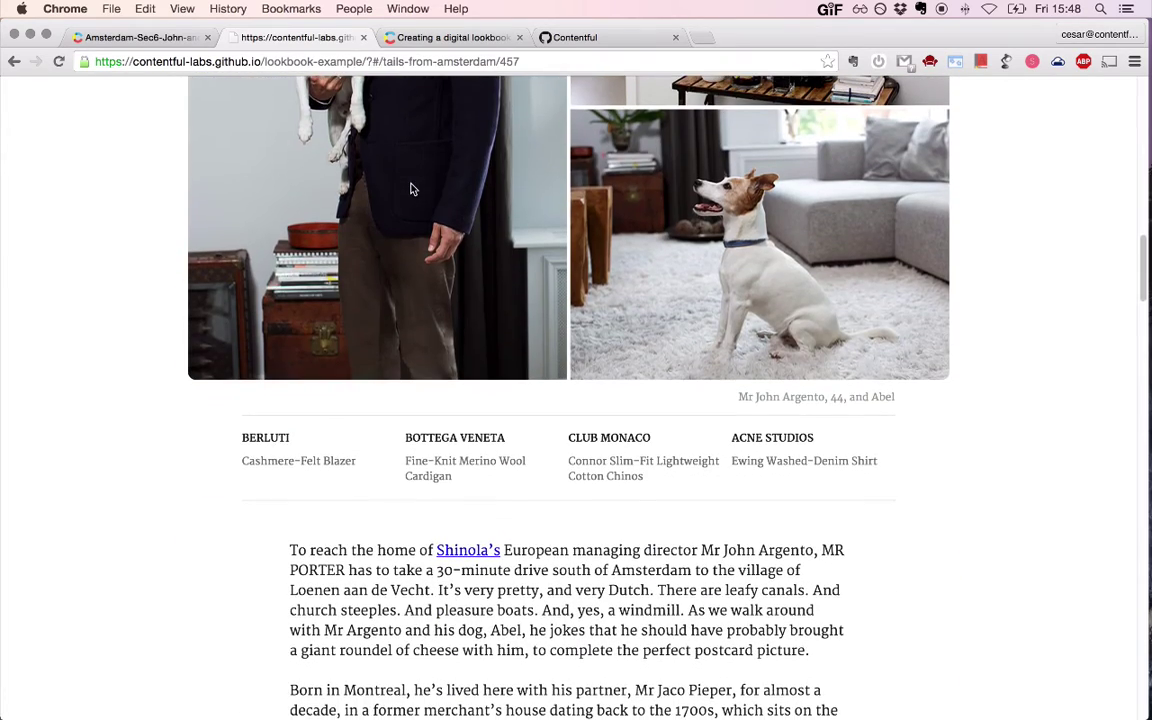
mouse_move(818, 460)
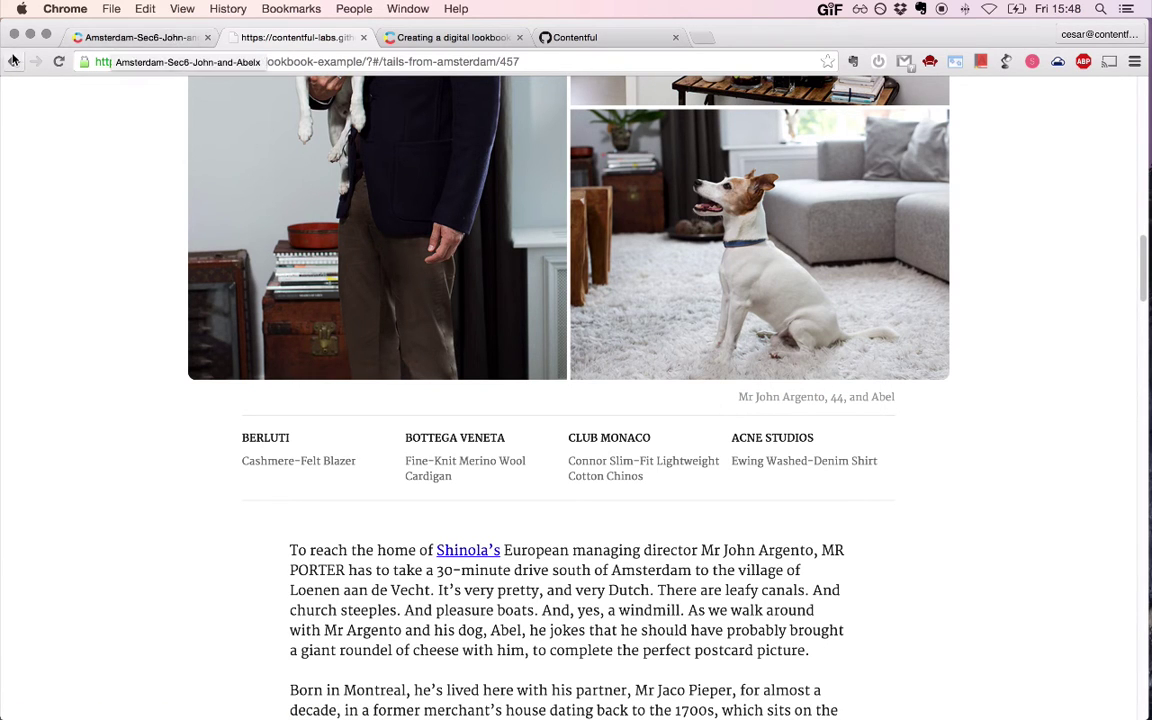
- Return the site to the lookbook overview, then in Contentful open the Dunham-Mod6-Quote-Combo module from the "Lena Dunham is a Nasty Gall" container
key(super+bracketleft)
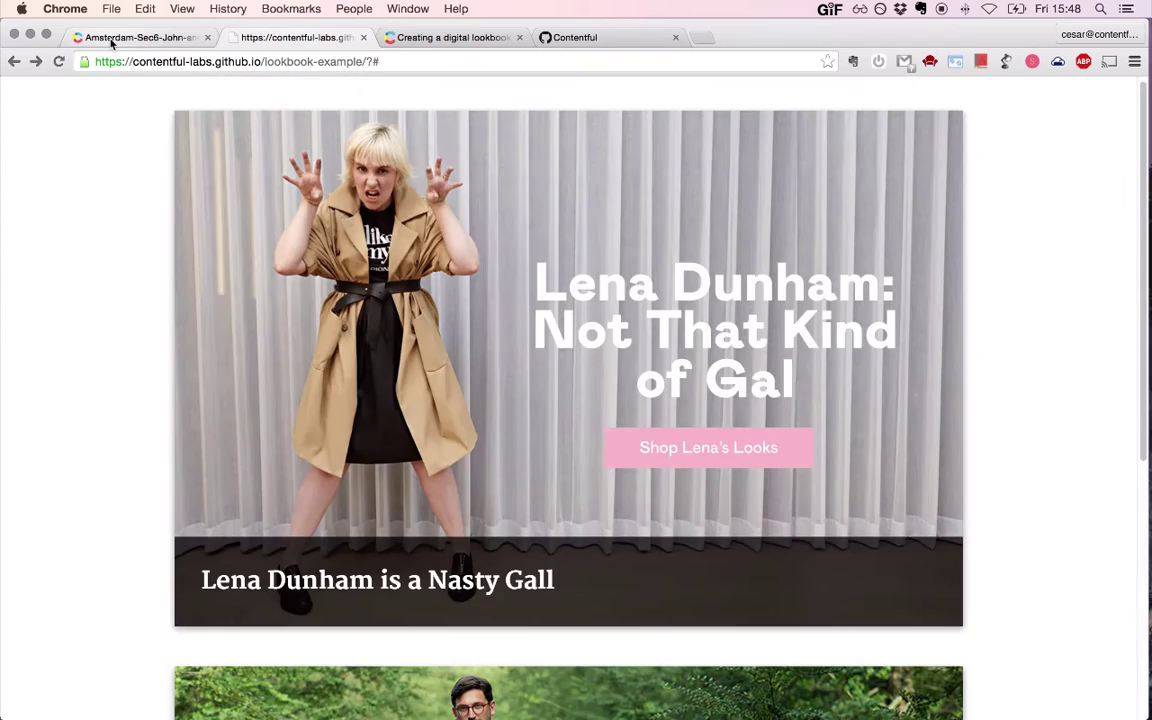
click(112, 38)
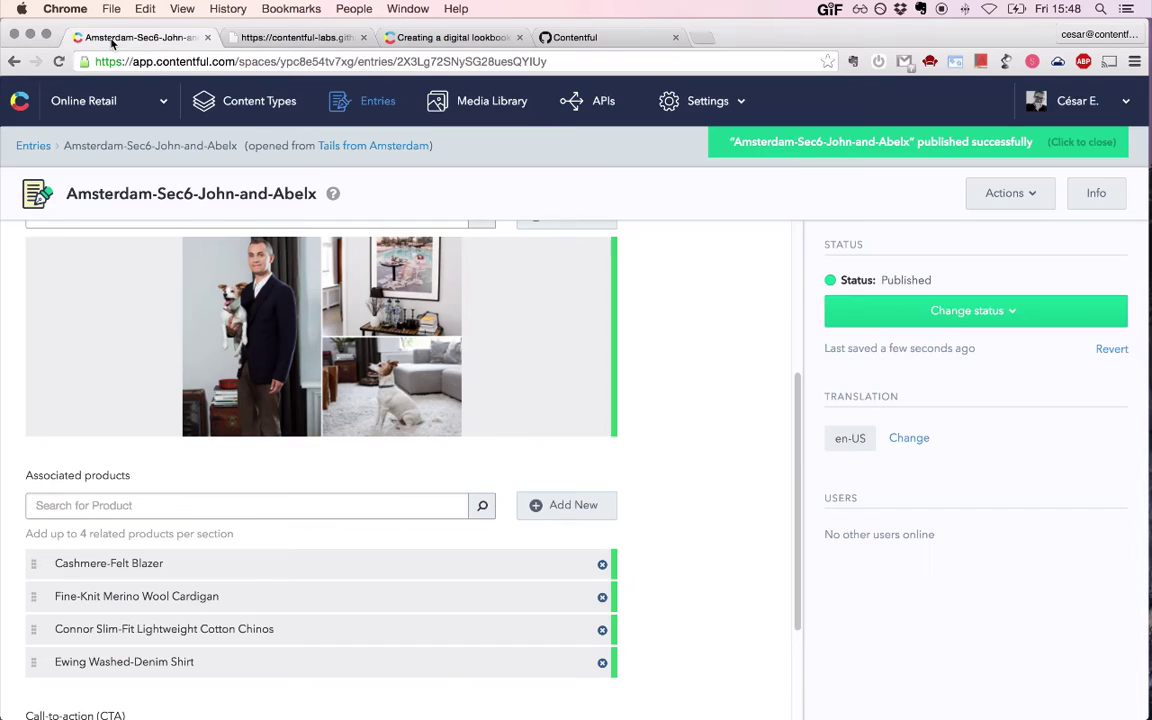
click(373, 109)
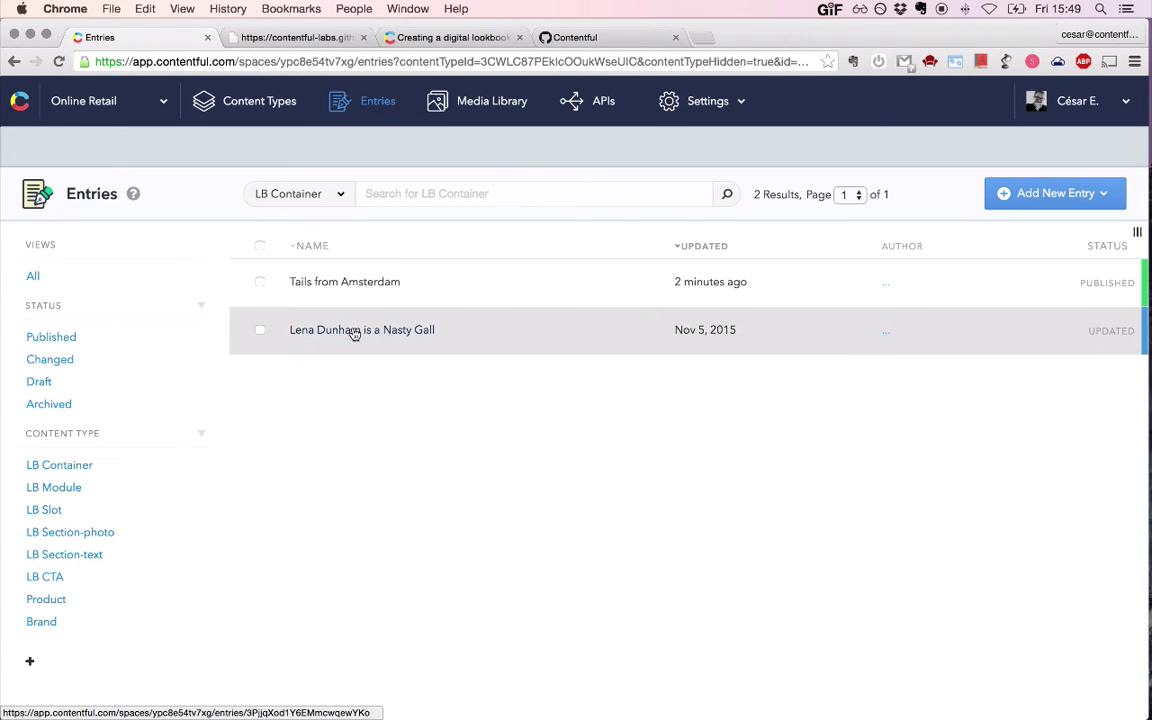
click(354, 331)
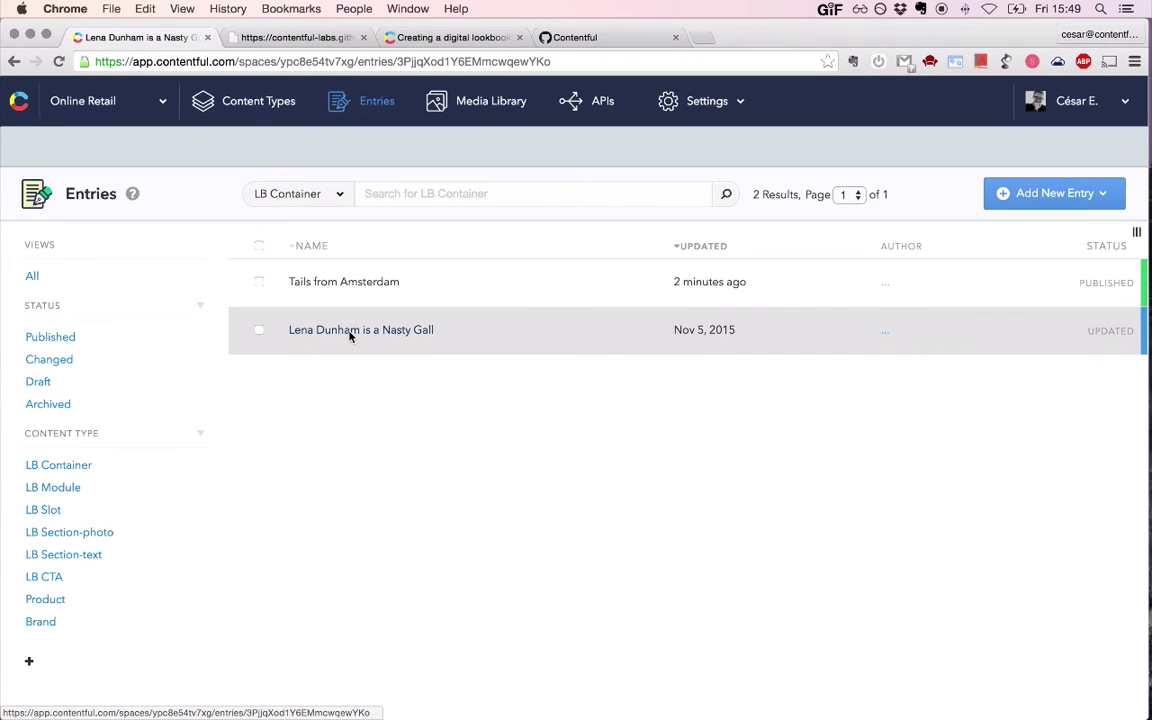
scroll(298, 355, down, 10)
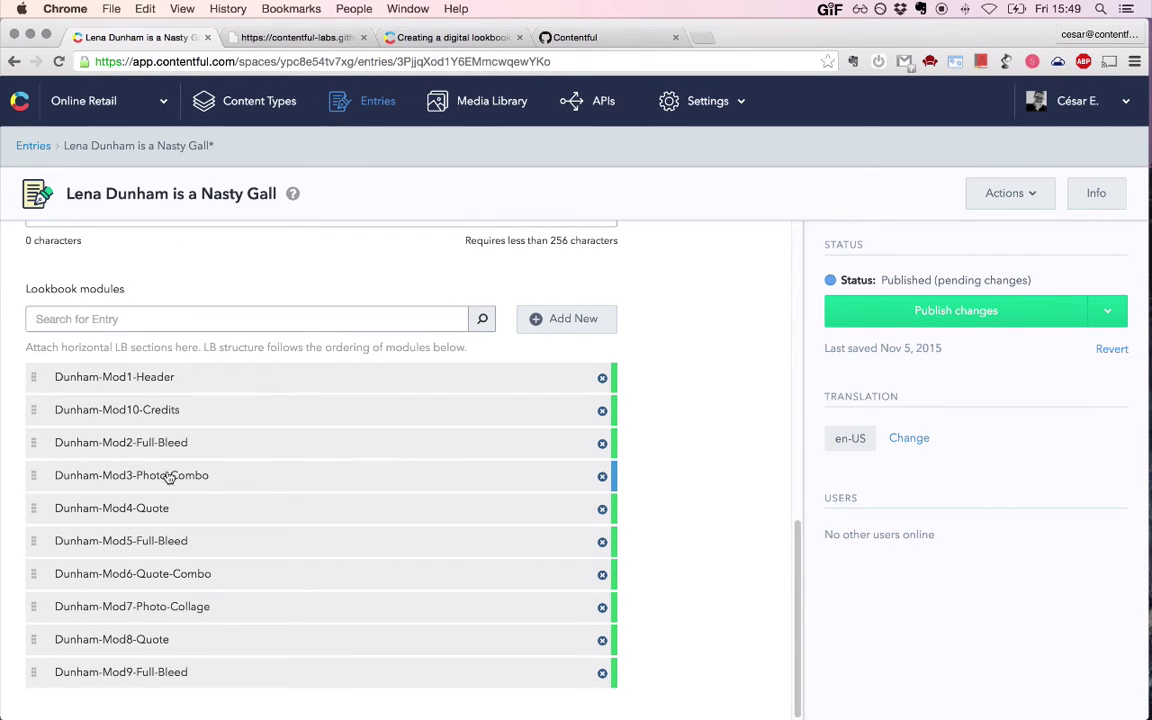
click(147, 578)
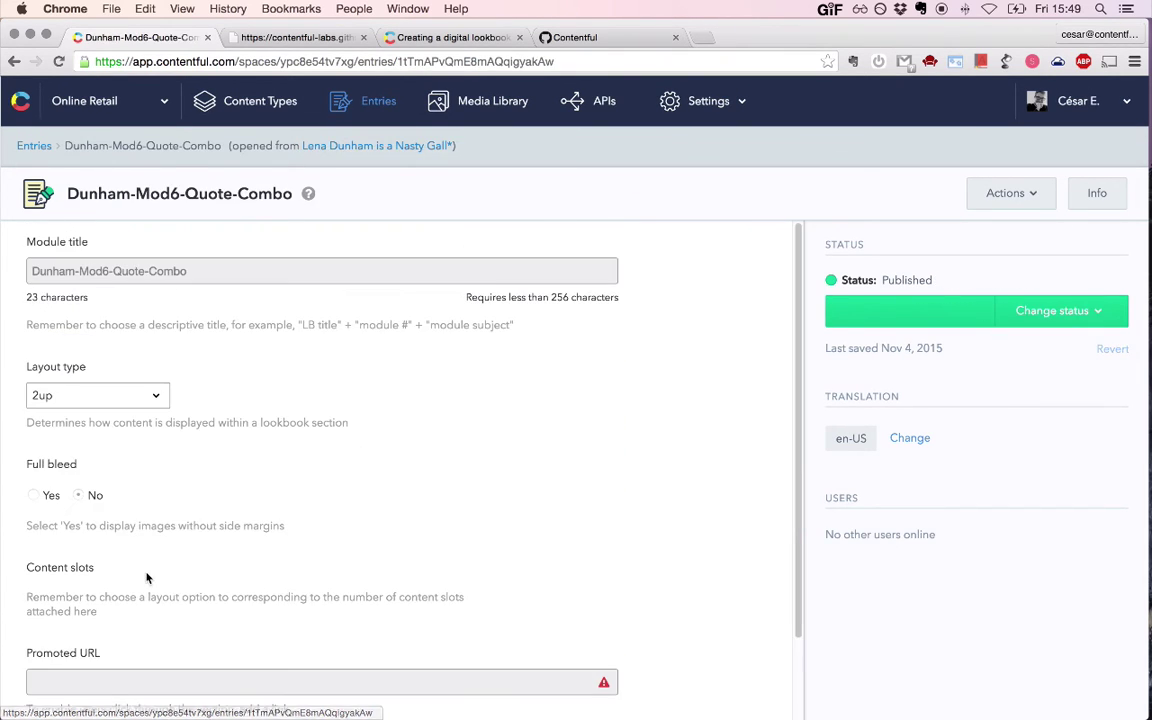
- Move the Dunham quote #2 content slot ahead of Dunham look #4
scroll(333, 482, down, 3)
scroll(333, 482, down, 3)
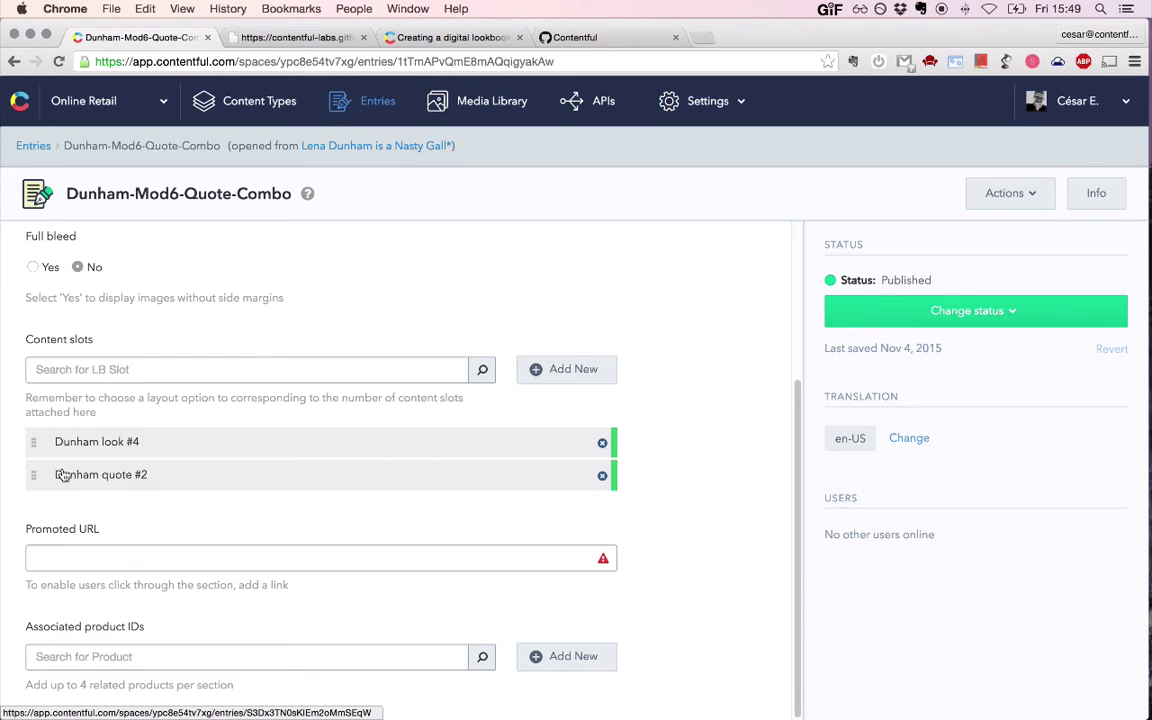
mouse_move(44, 475)
mouse_down()
mouse_move(50, 453)
mouse_move(52, 462)
mouse_up()
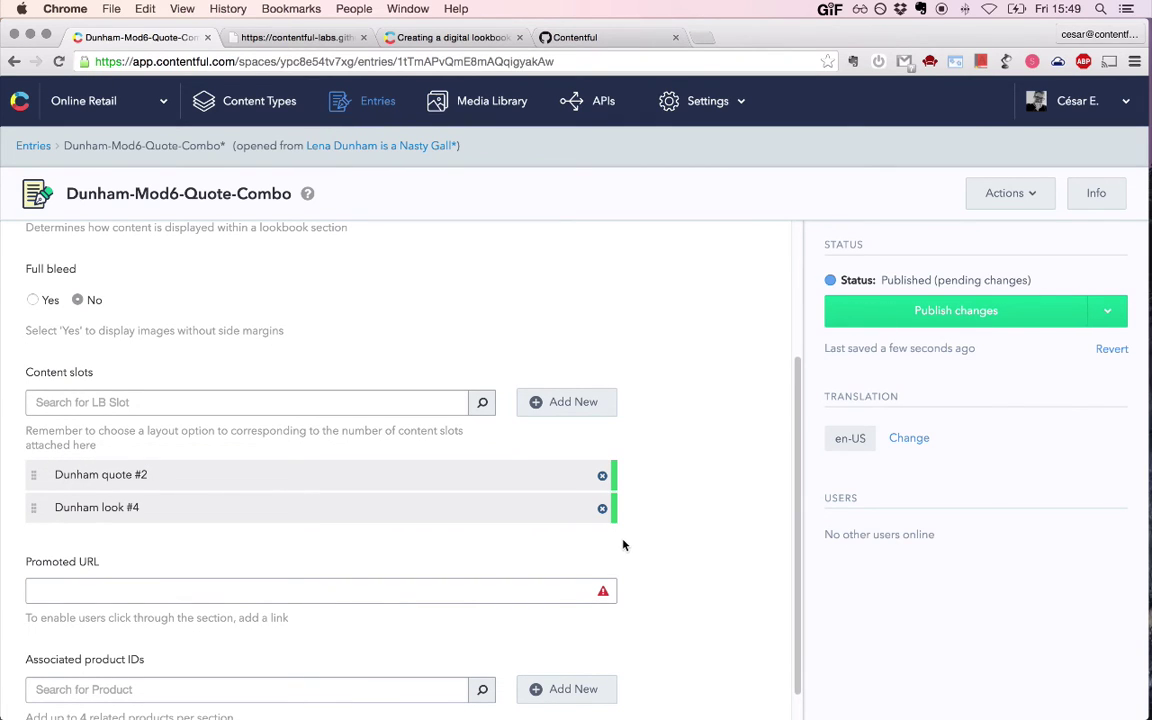
- Replace the Dunham quote #2 content slot with the existing slot Dunham look #3 and publish the module
click(602, 478)
click(396, 412)
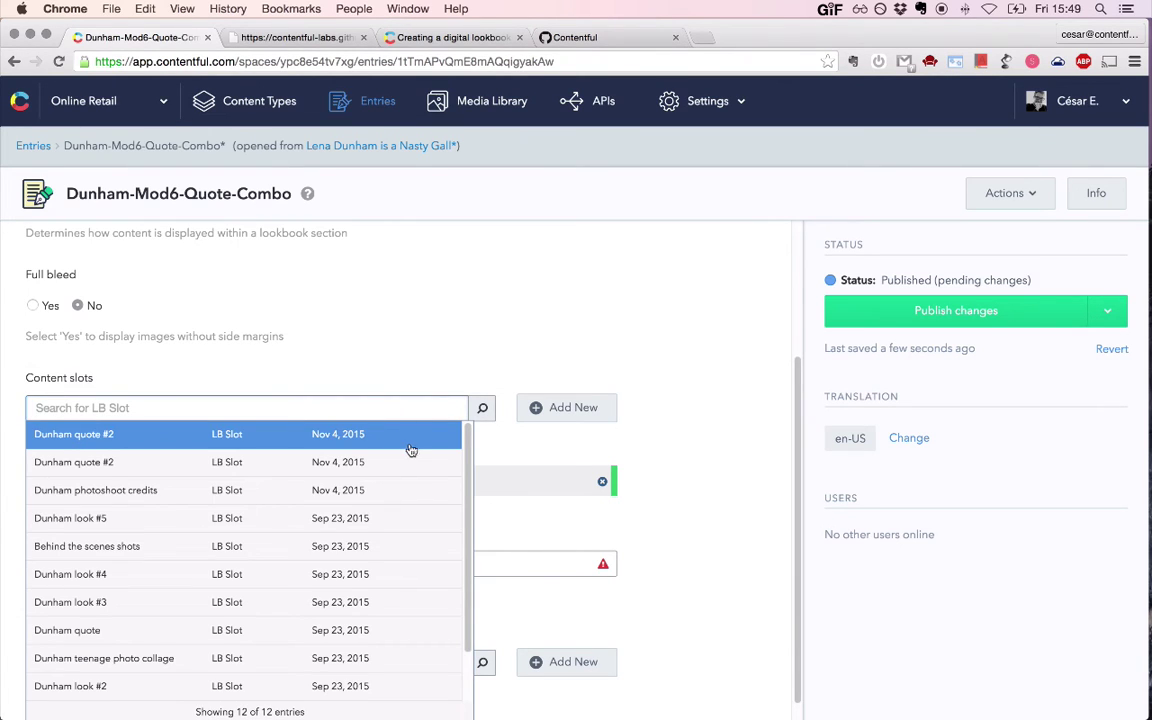
scroll(231, 546, down, 2)
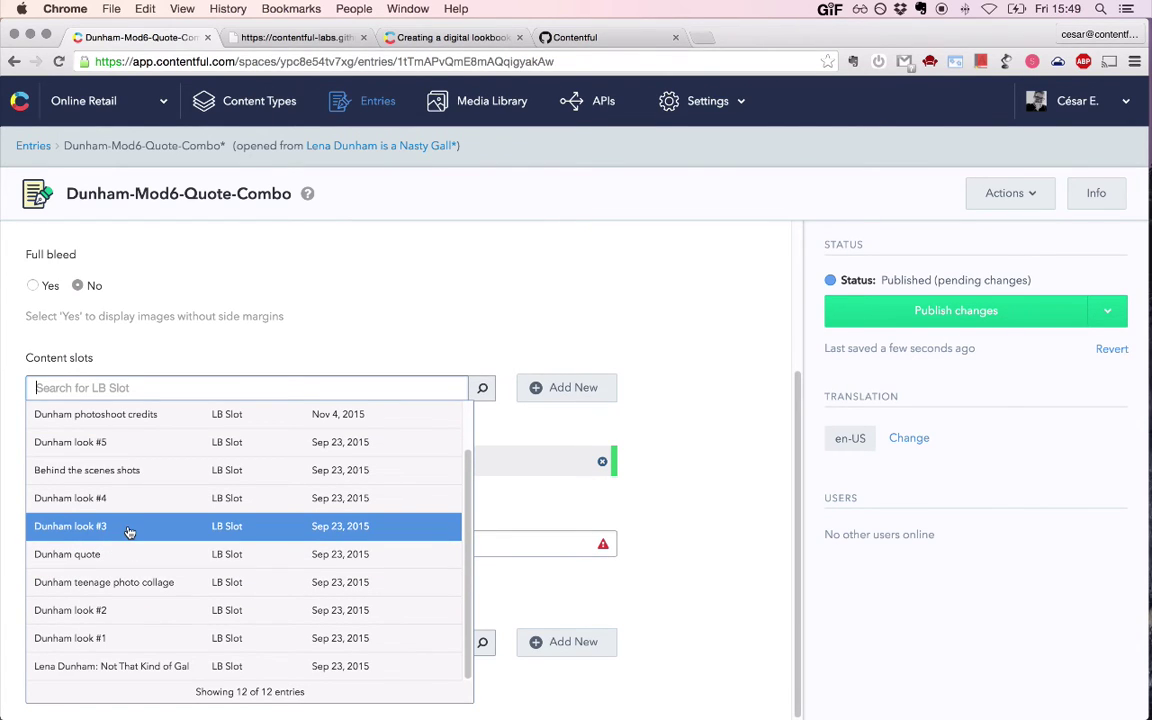
click(195, 527)
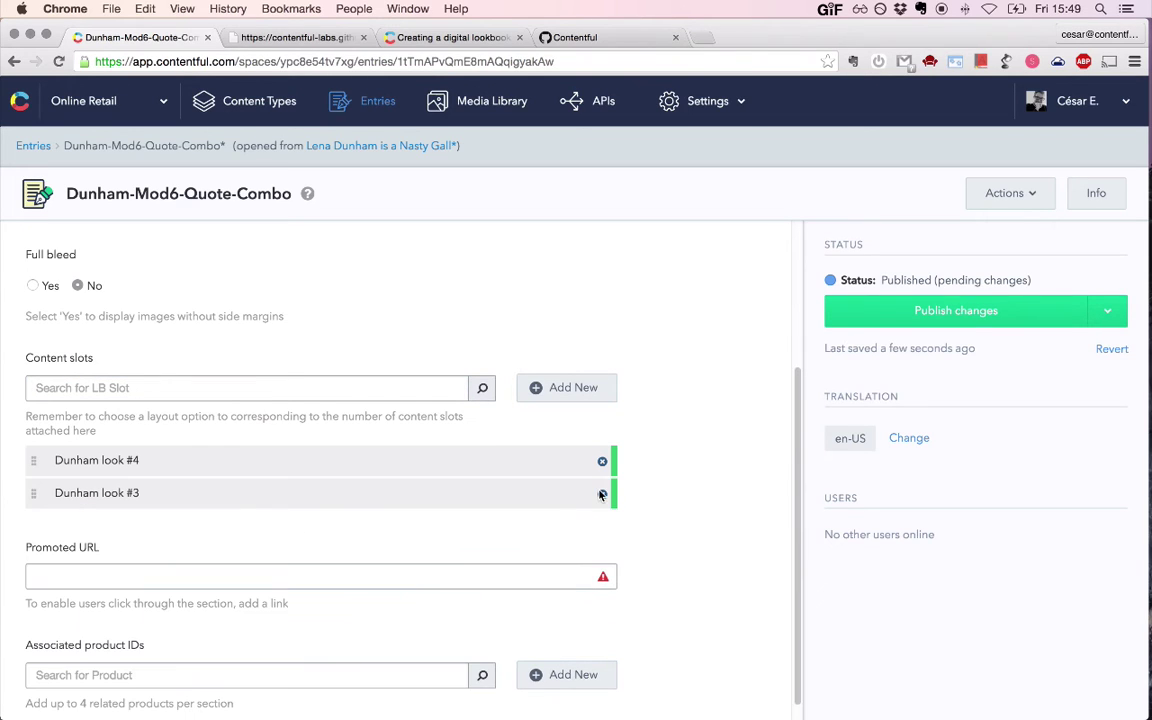
click(918, 315)
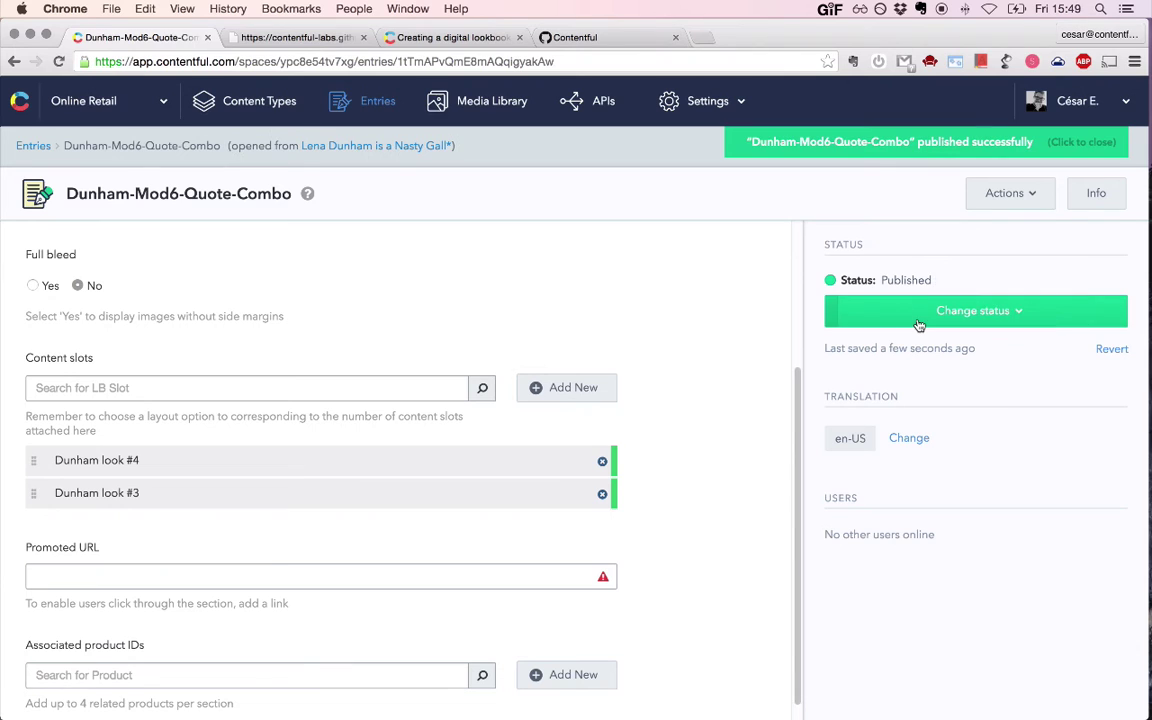
- Switch to the lookbook example site, dismissing the calendar reminder and minimizing the calendar window
click(299, 38)
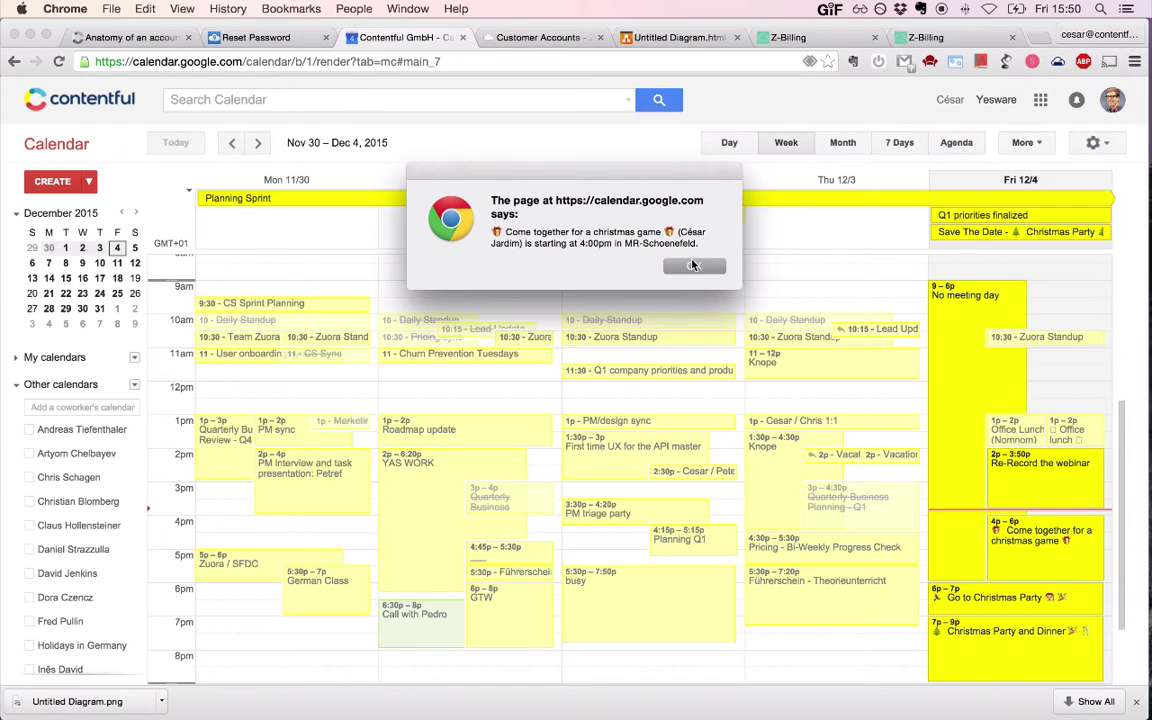
click(694, 265)
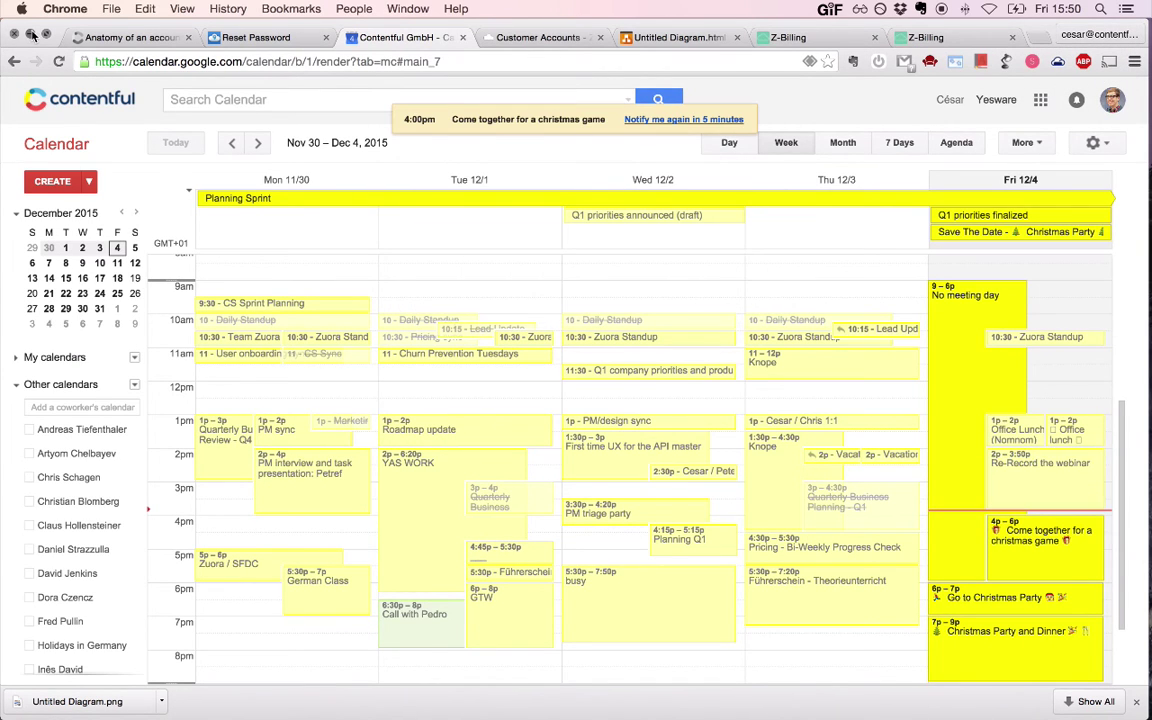
click(31, 36)
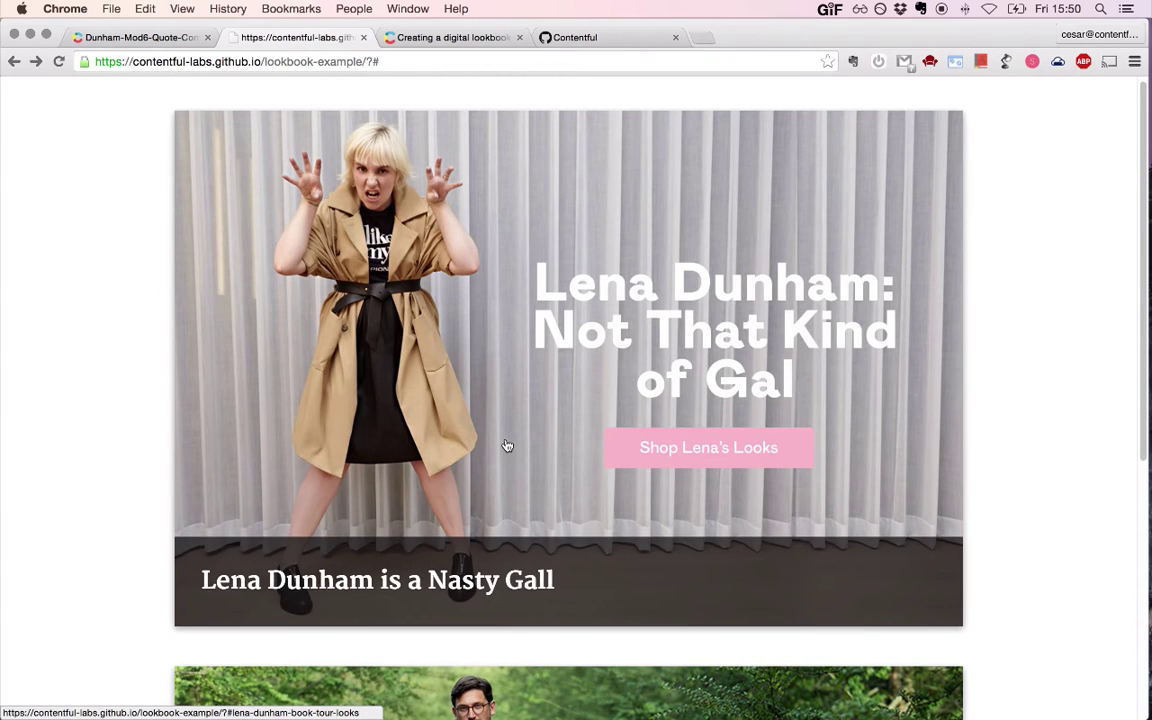
- Open the "Lena Dunham is a Nasty Gall" lookbook and examine the section pairing the leopard-coat photo with the quote
click(445, 408)
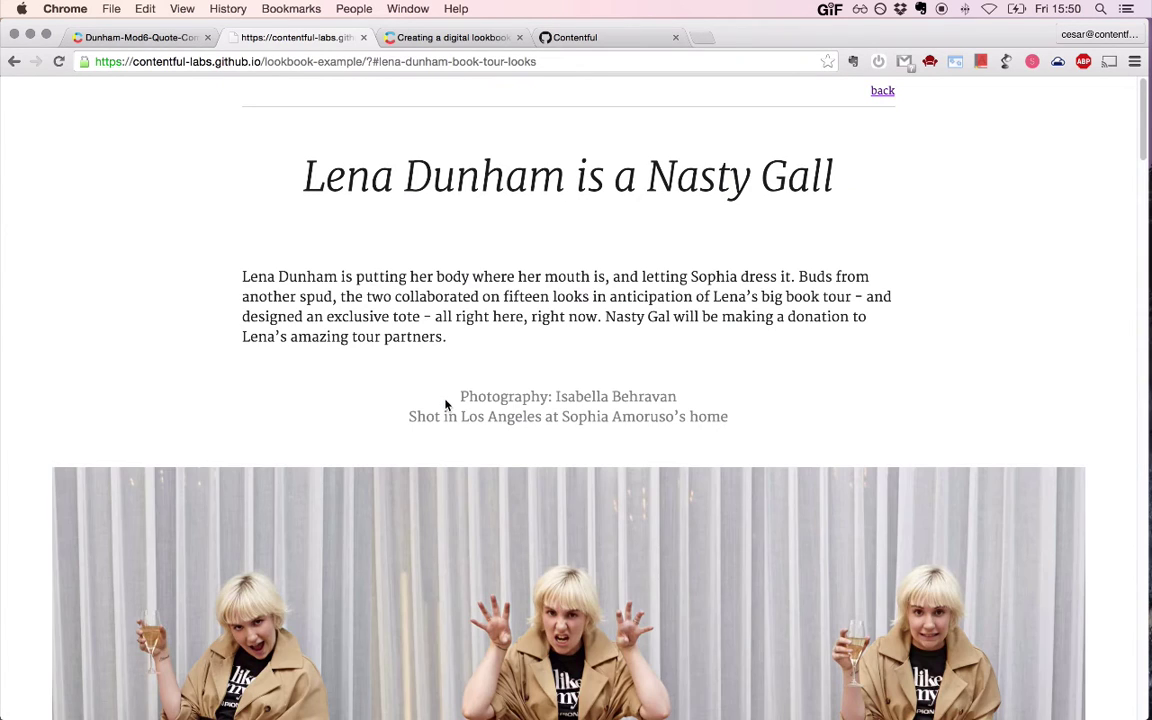
scroll(470, 404, down, 5)
scroll(499, 404, down, 6)
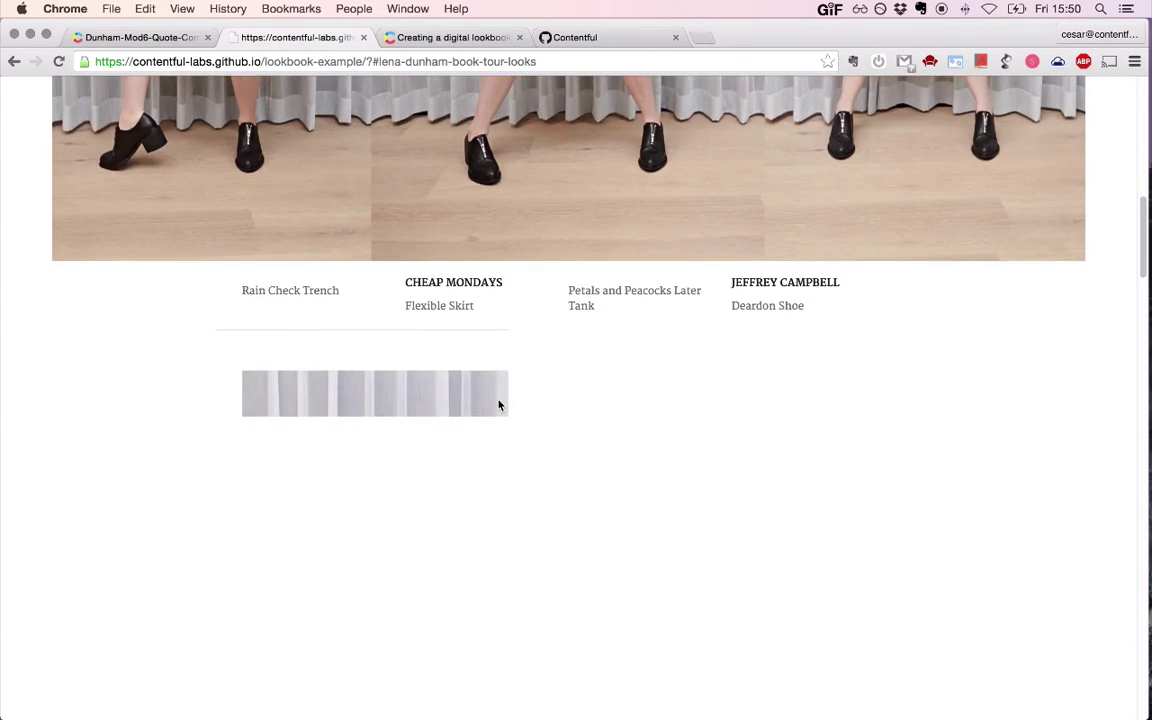
scroll(499, 404, down, 6)
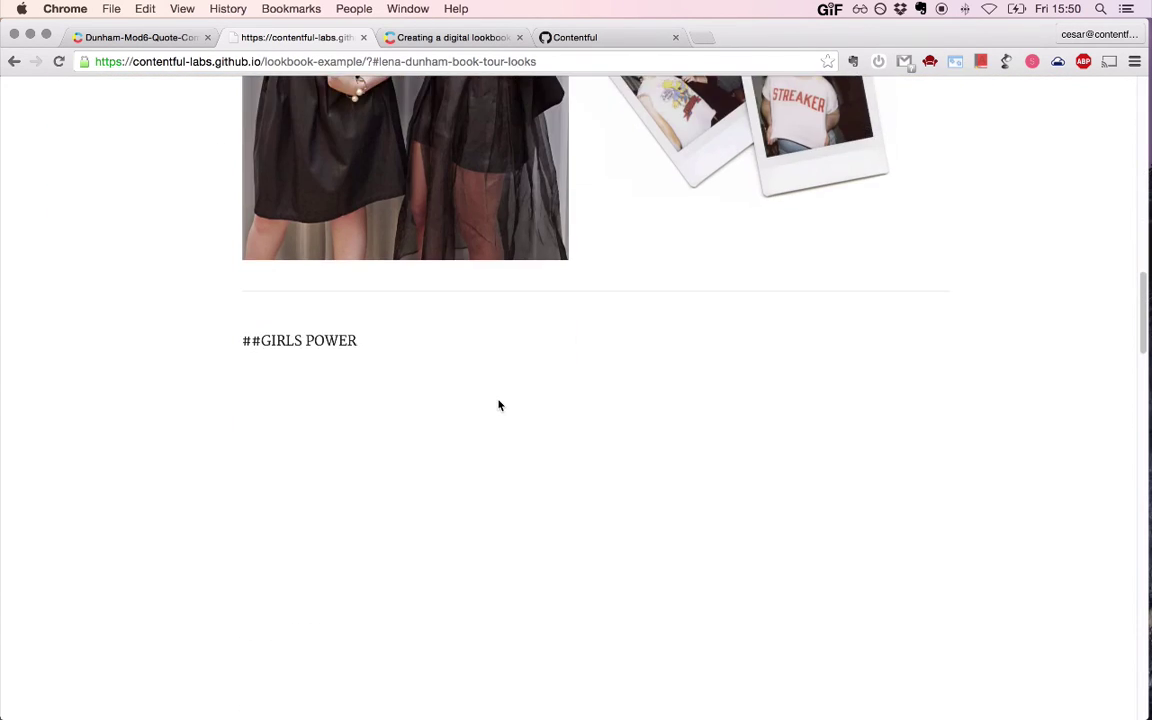
scroll(499, 404, down, 10)
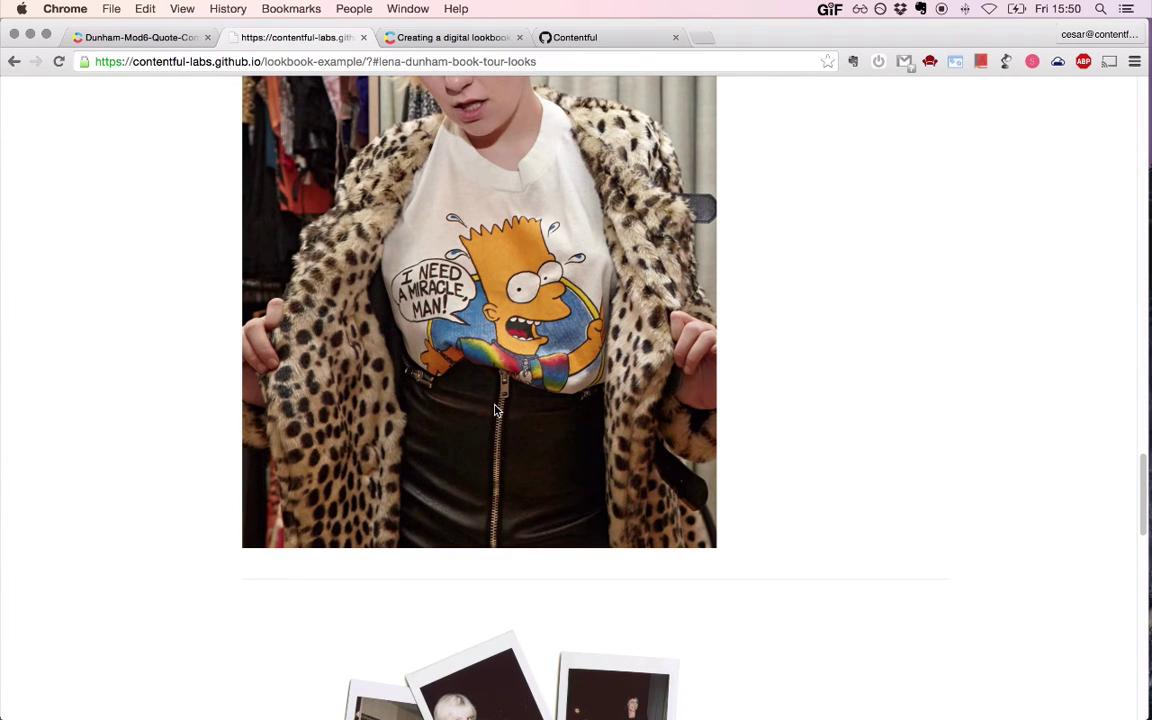
scroll(494, 409, down, 6)
scroll(490, 420, up, 5)
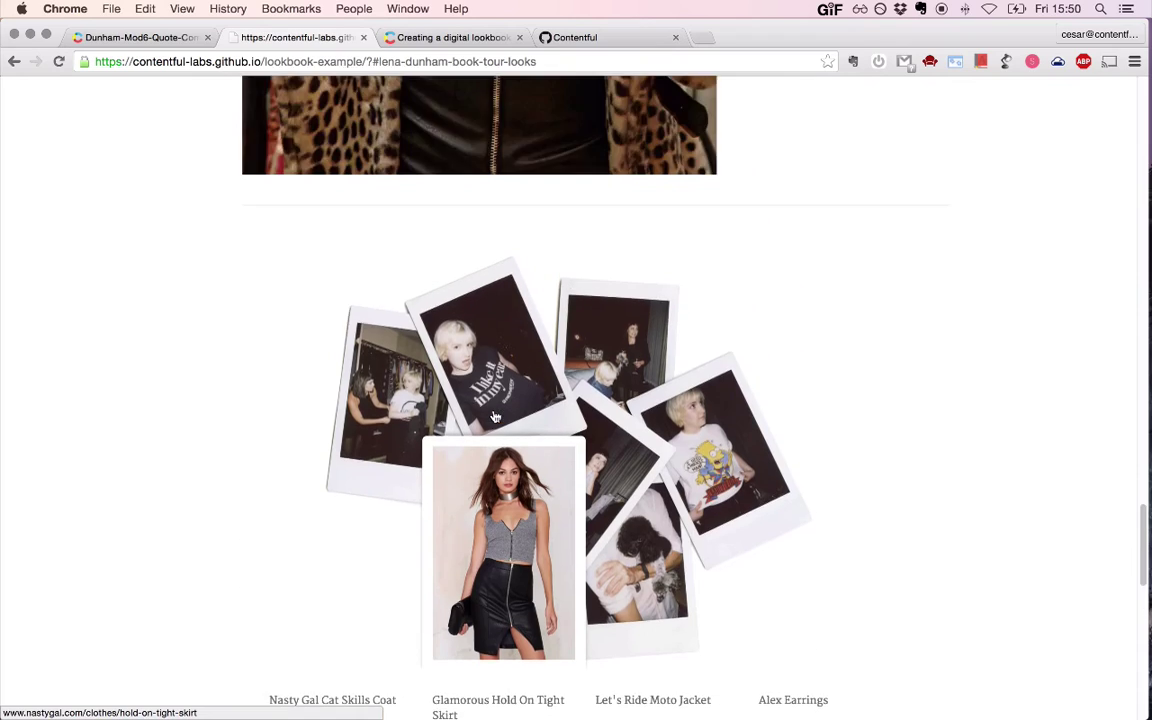
scroll(482, 438, up, 5)
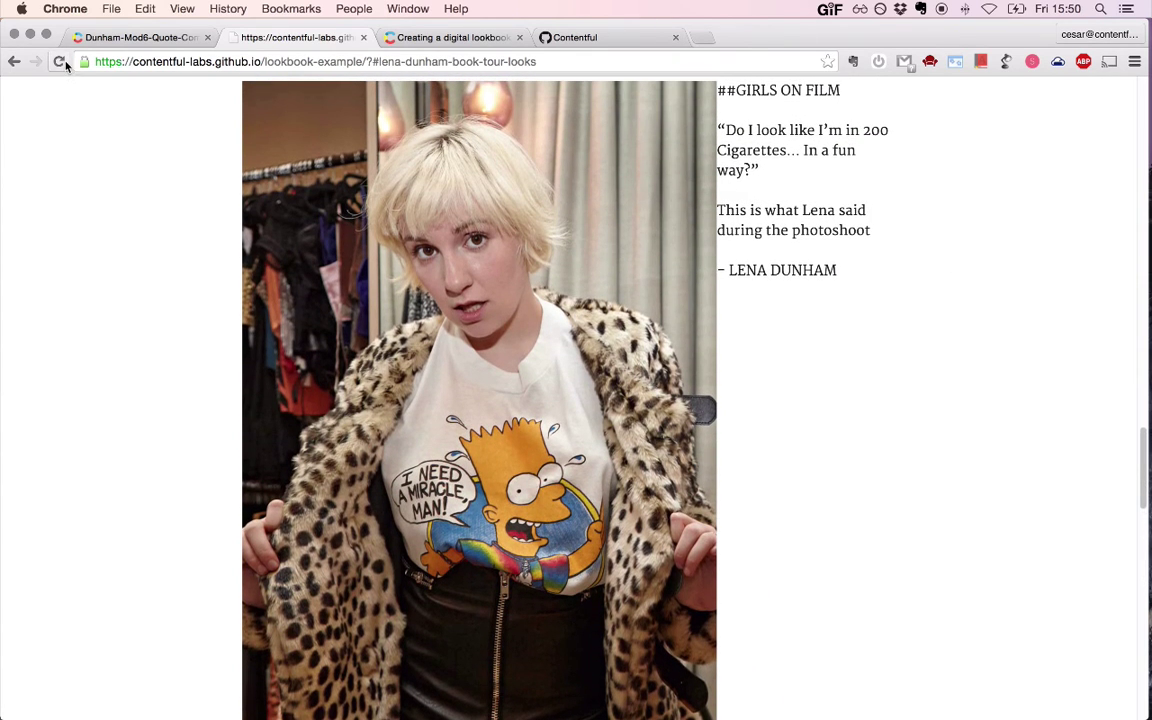
- Reload the lookbook page and check the order and content of the edited Dunham look slots
click(59, 61)
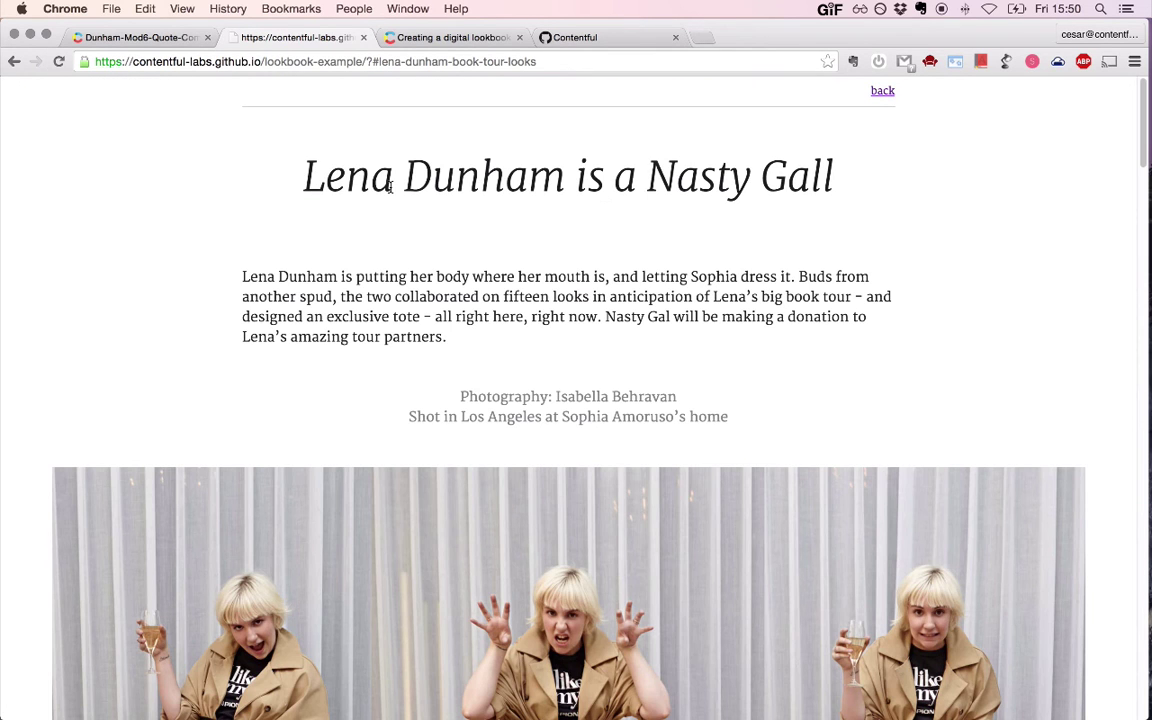
scroll(391, 190, down, 15)
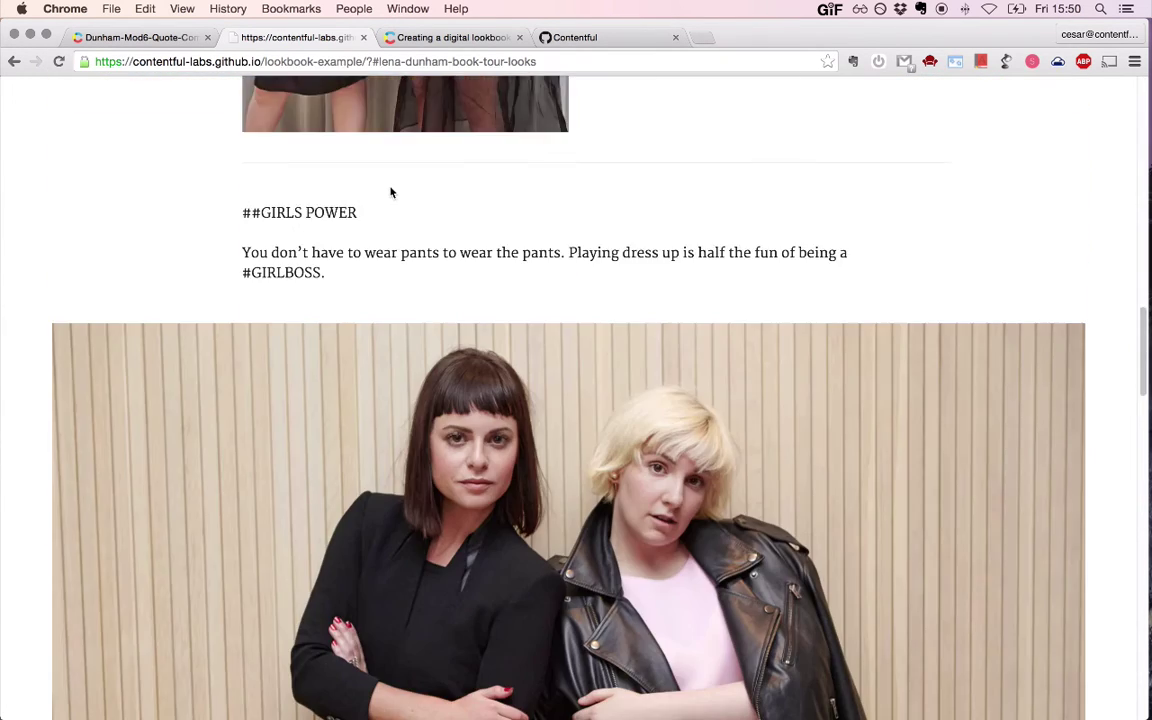
scroll(391, 192, down, 15)
scroll(391, 190, down, 2)
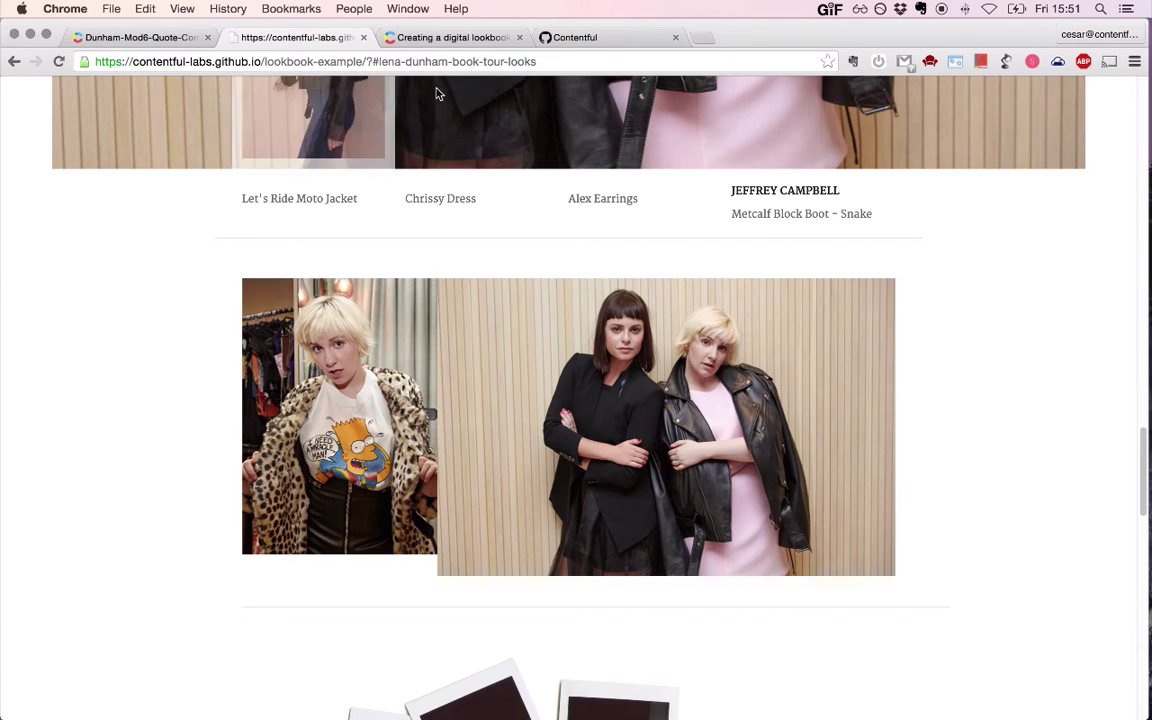
- Return to Contentful and go through the entries overview to the space's list of content types
click(160, 37)
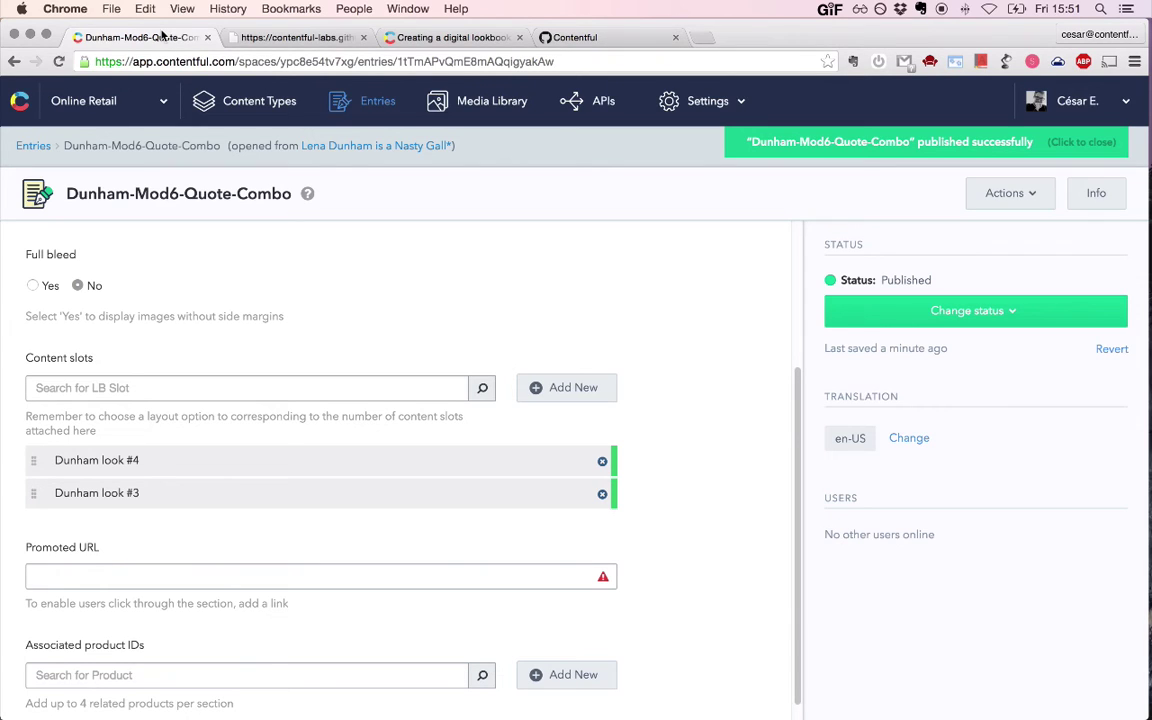
click(375, 100)
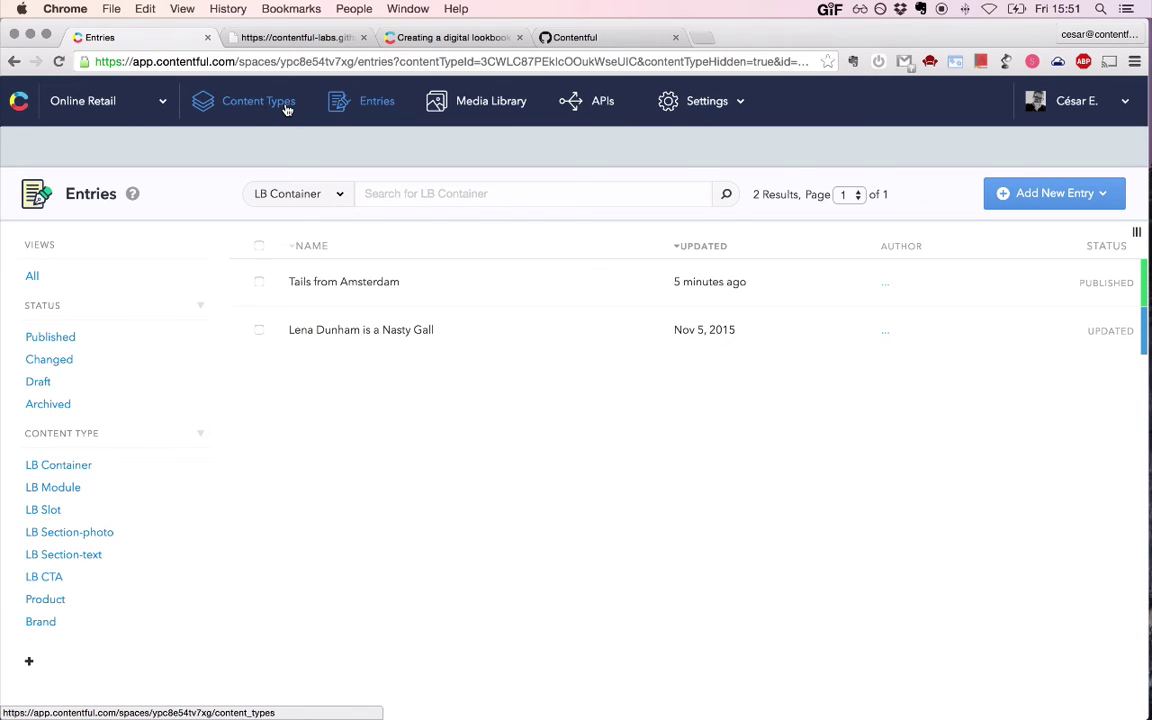
click(287, 109)
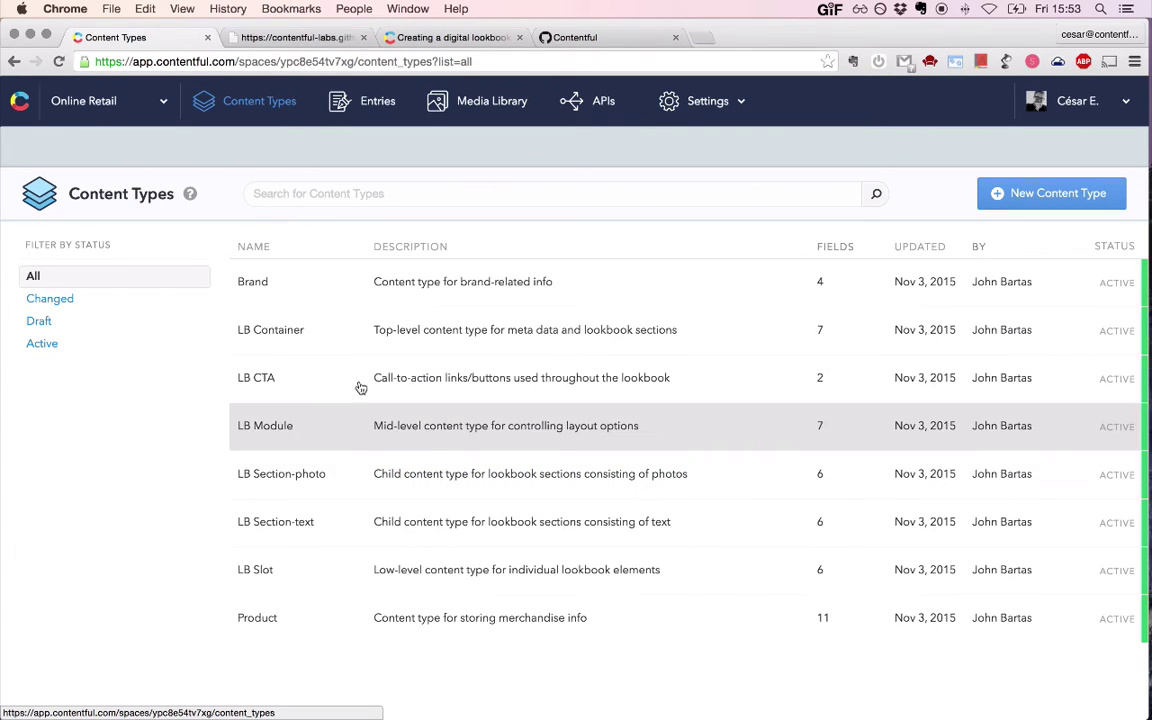
- Create a content type named "LB Test" with the description "This is a content type for testing our lookbook"
click(1018, 194)
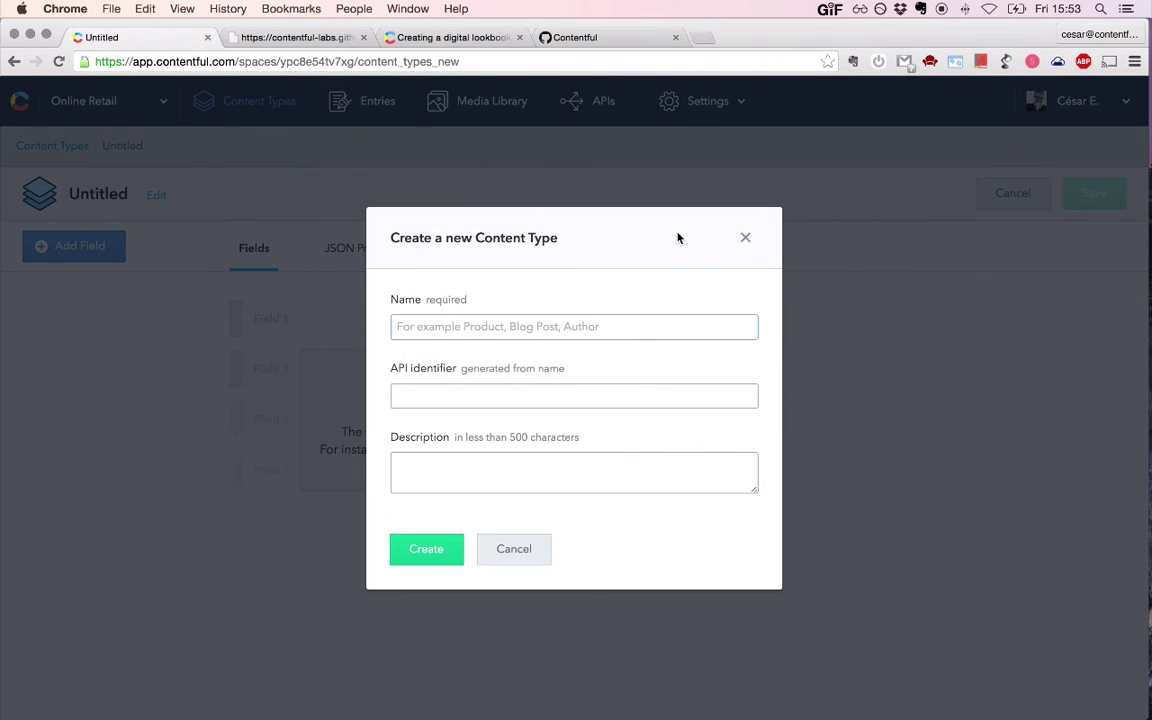
text(LB Test)
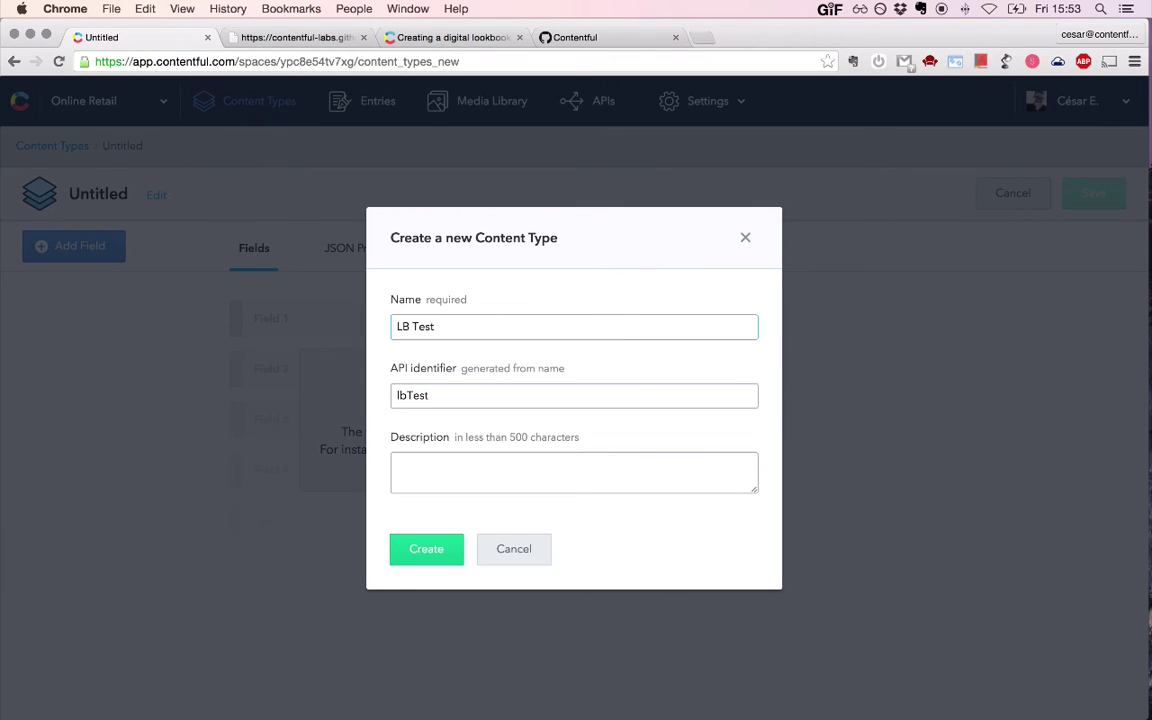
click(498, 462)
text(This )
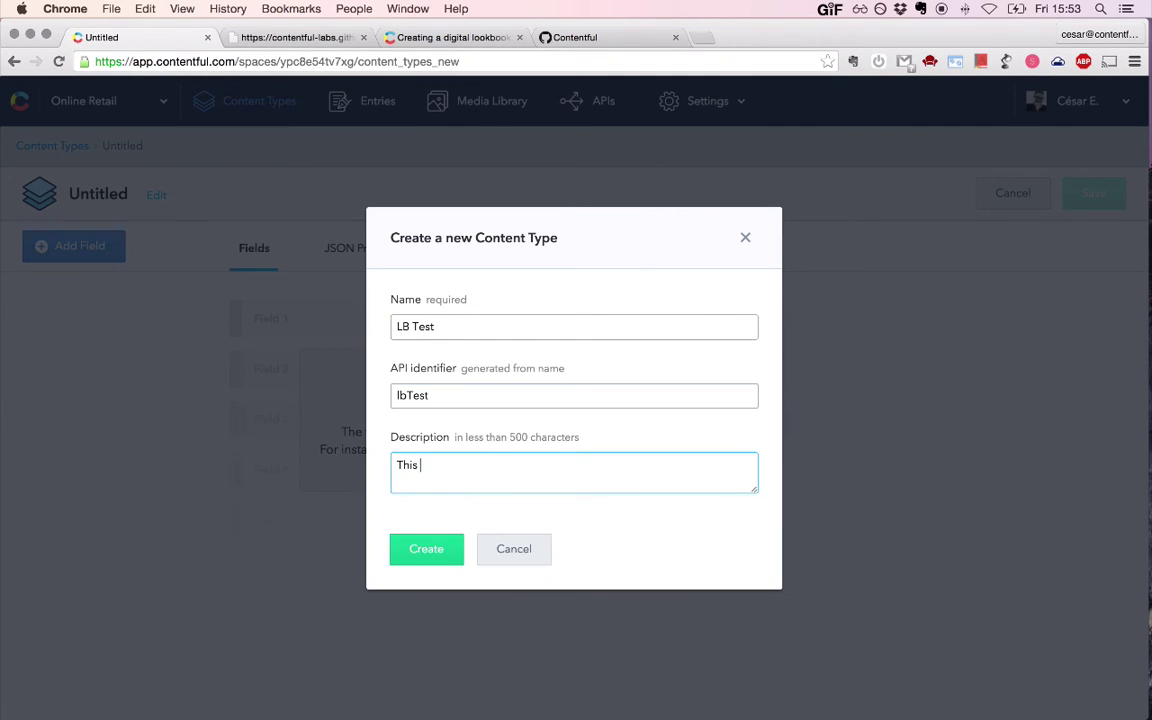
text(is a content type for test)
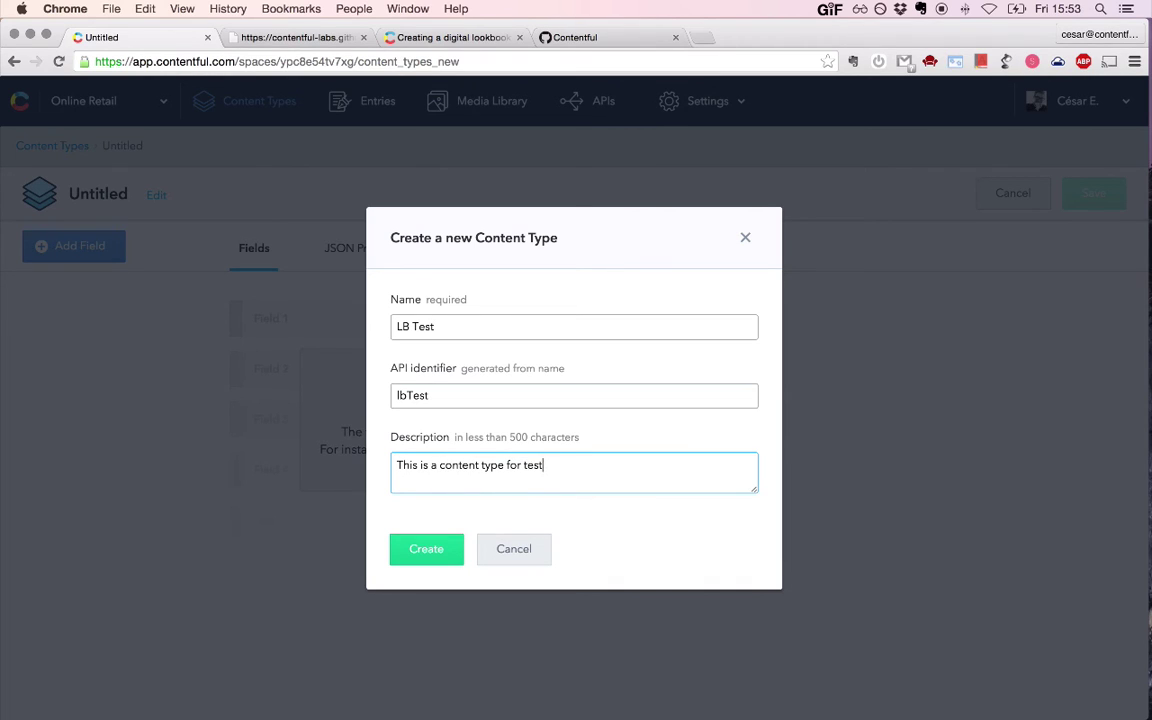
text(ing our lookbook)
click(402, 552)
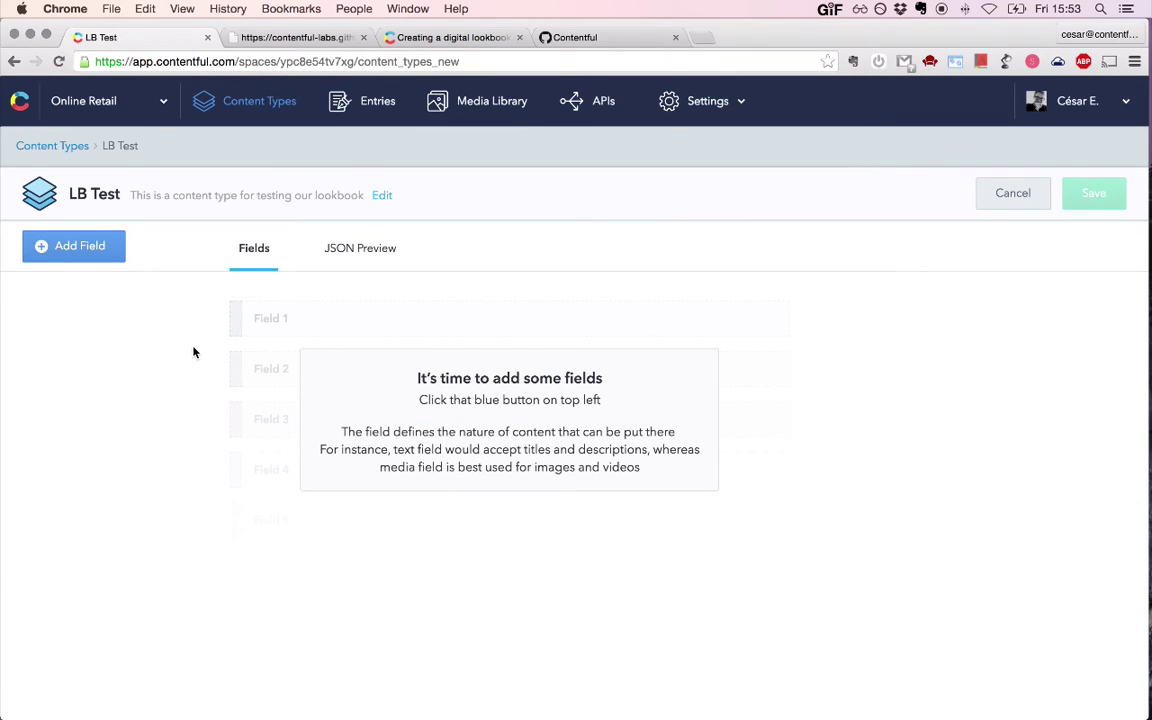
- Add a short text field named "Title" to the LB Test content type
click(86, 252)
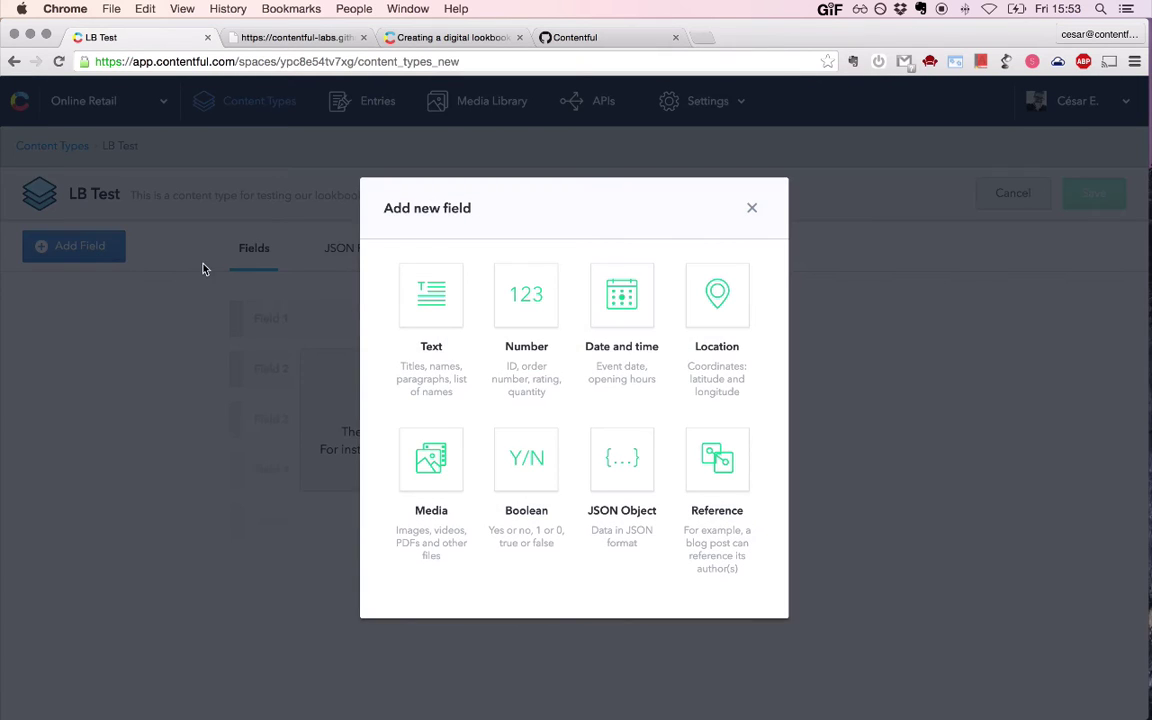
click(446, 305)
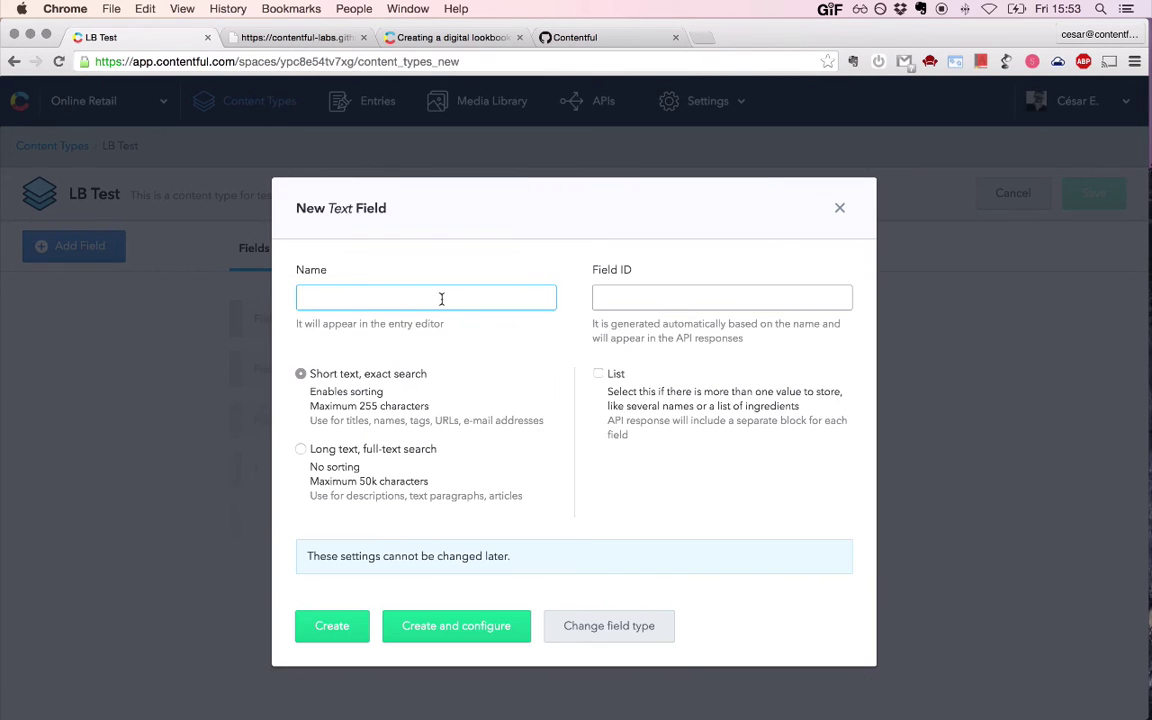
text(Title)
click(352, 634)
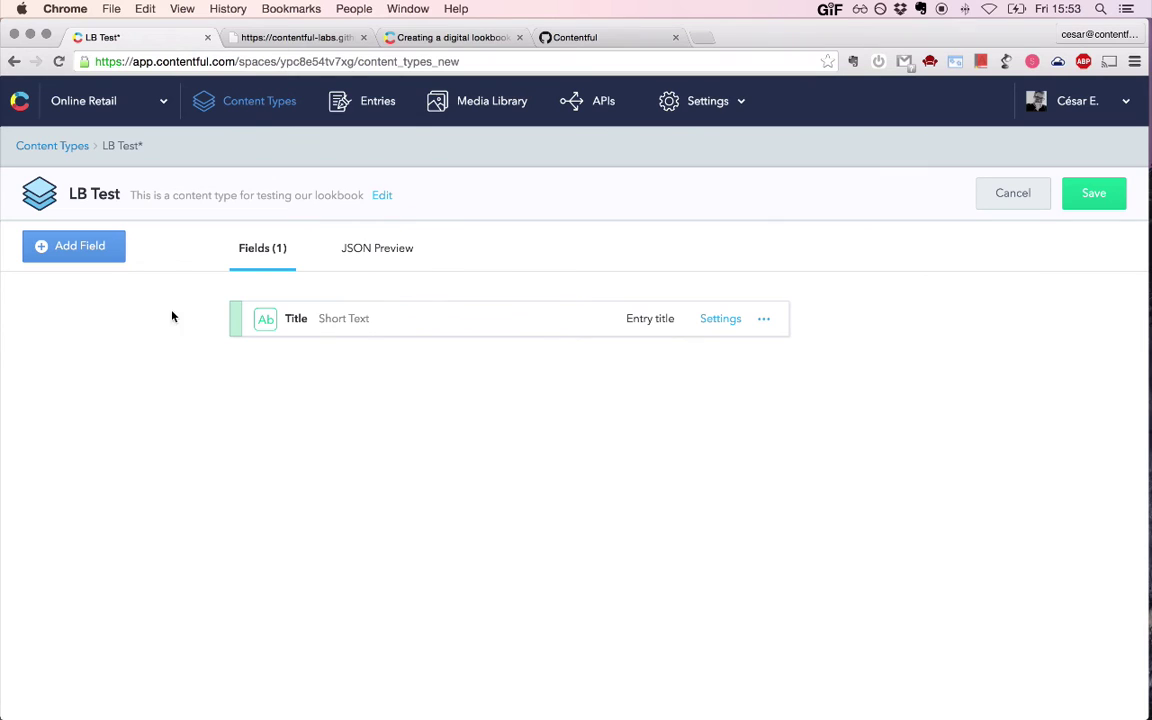
- Add a short text field named "URL" to the LB Test content type
click(93, 251)
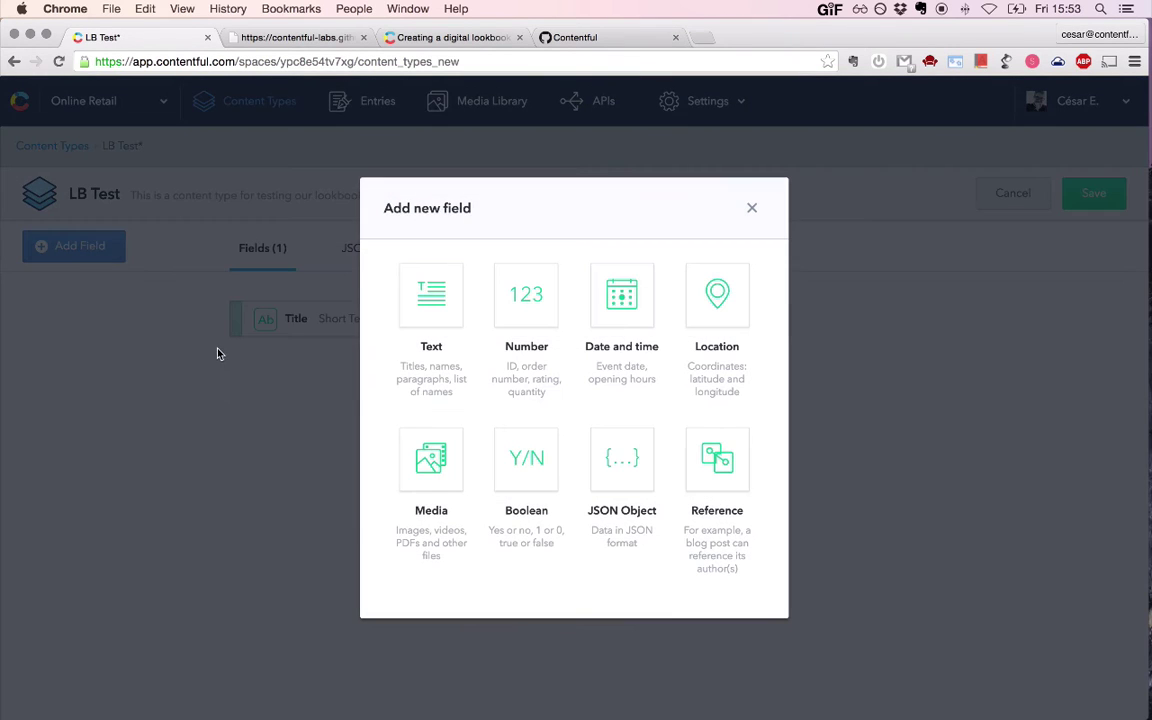
click(431, 299)
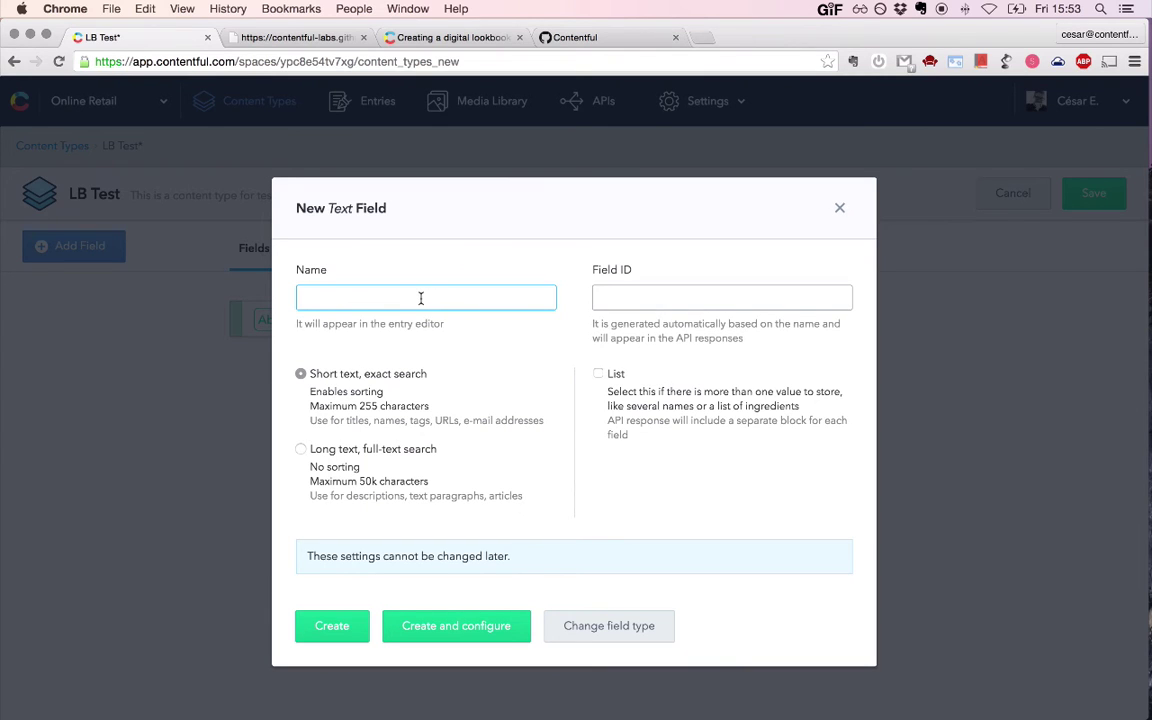
text(URL)
key(Return)
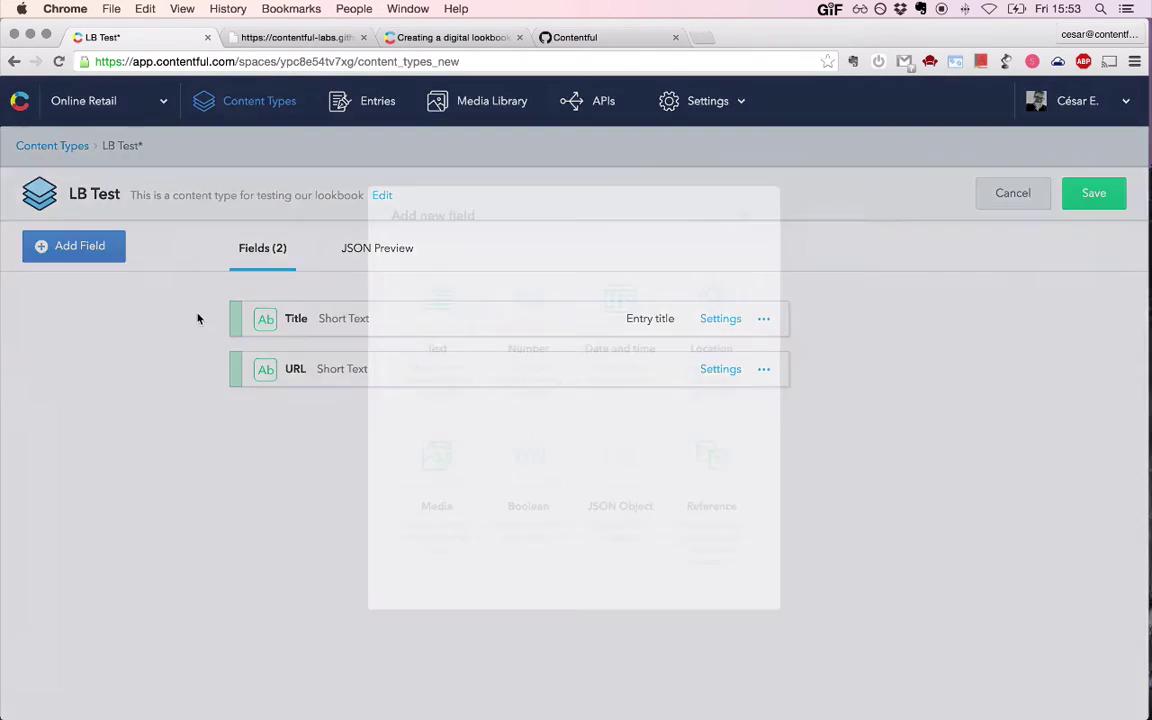
- Add a text field named "Description" to LB Test, using the long text, full-text search option
click(431, 295)
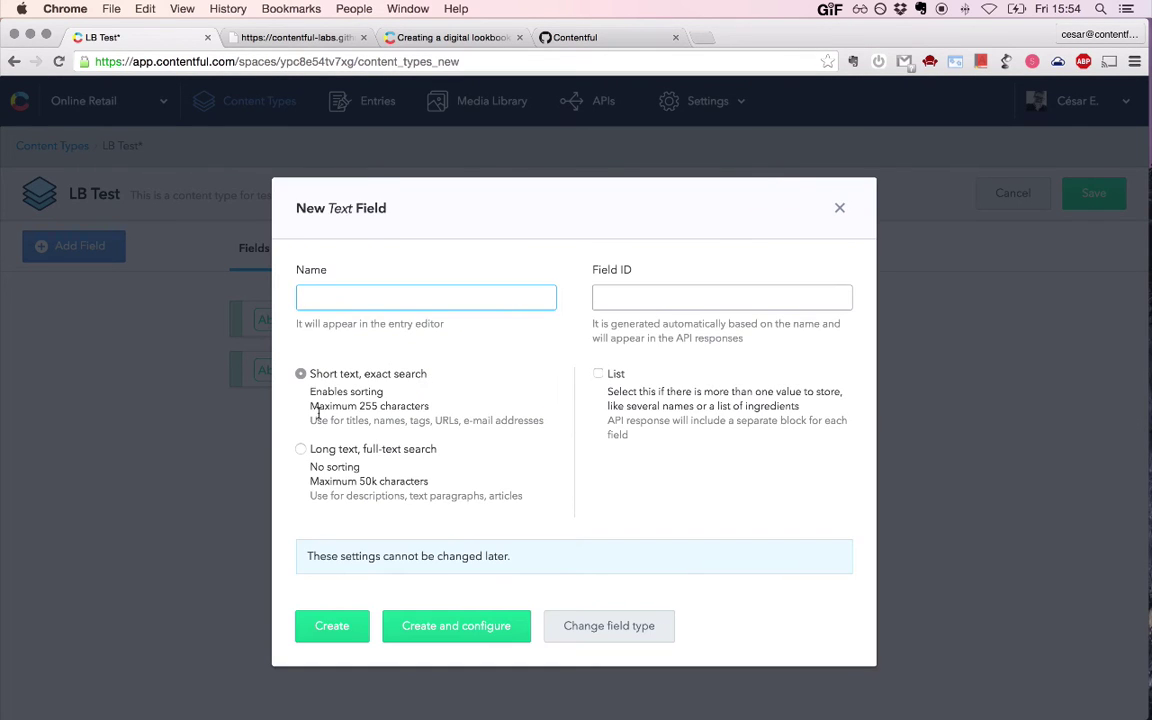
click(345, 430)
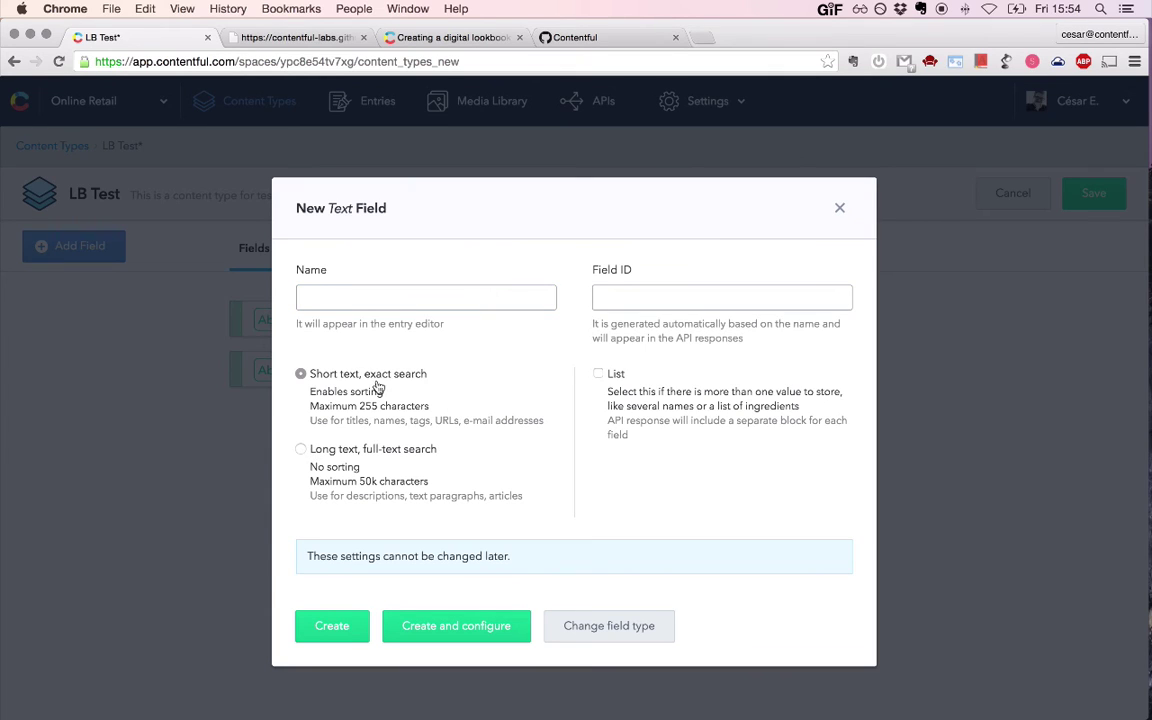
click(301, 449)
click(340, 304)
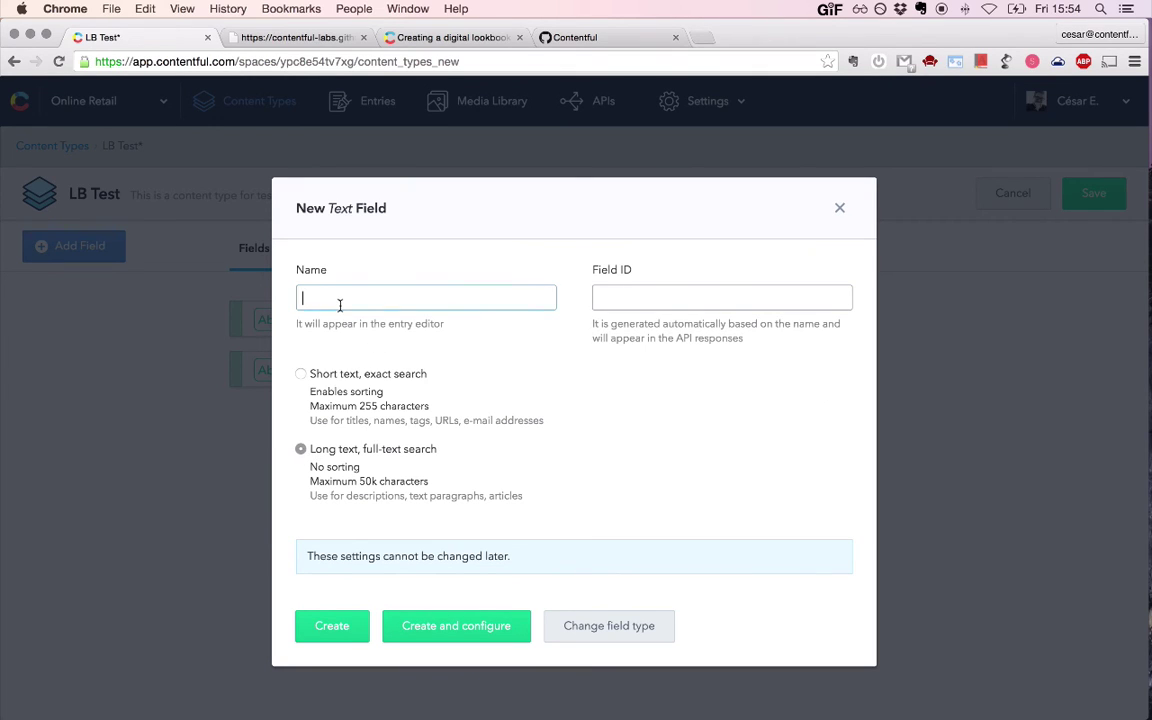
text(Description)
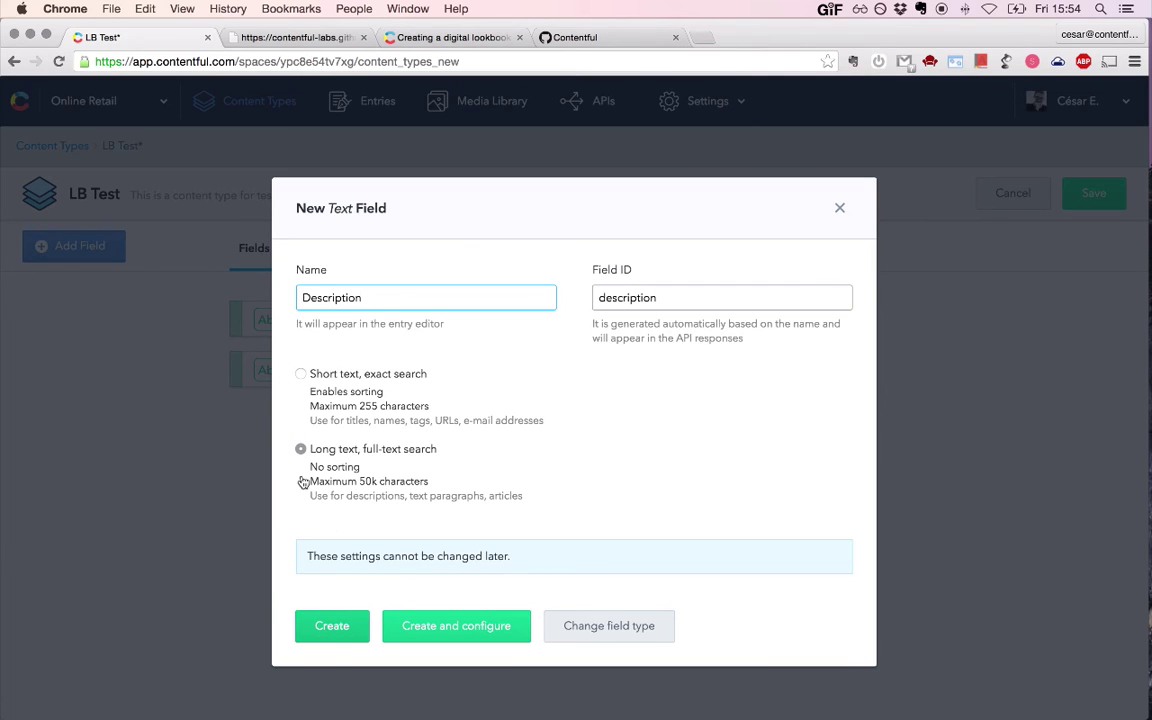
key(Return)
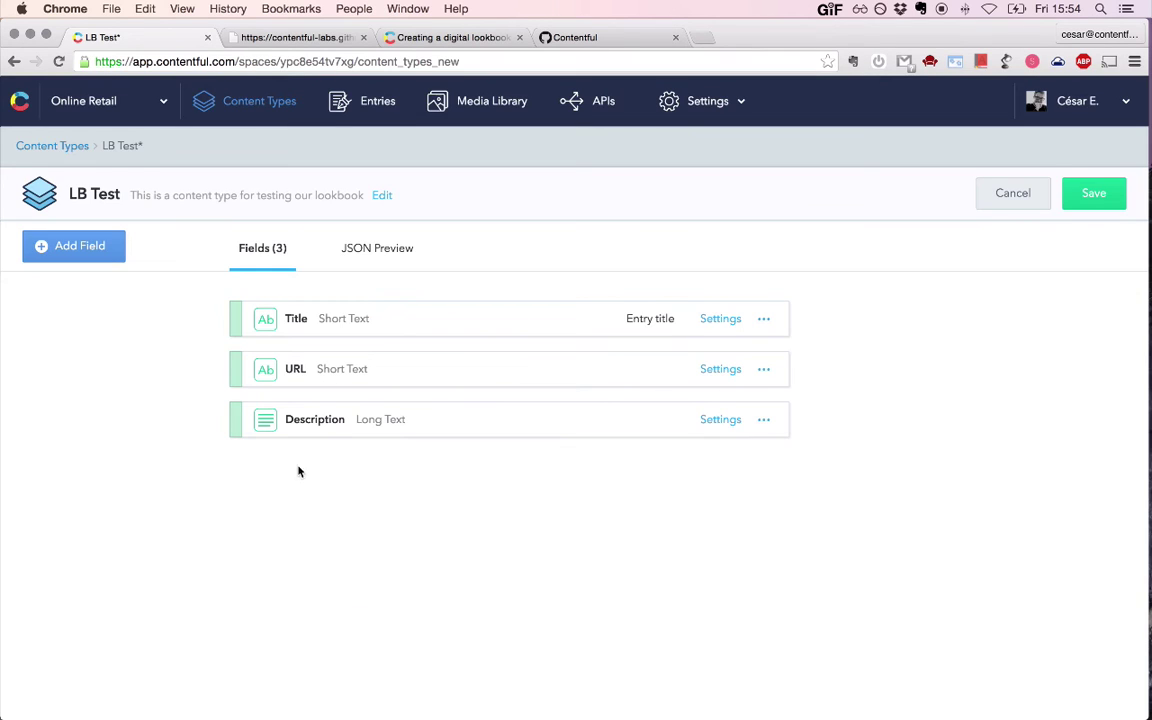
- Add a reference field named "LB Slot entries" to LB Test that allows many references
click(86, 247)
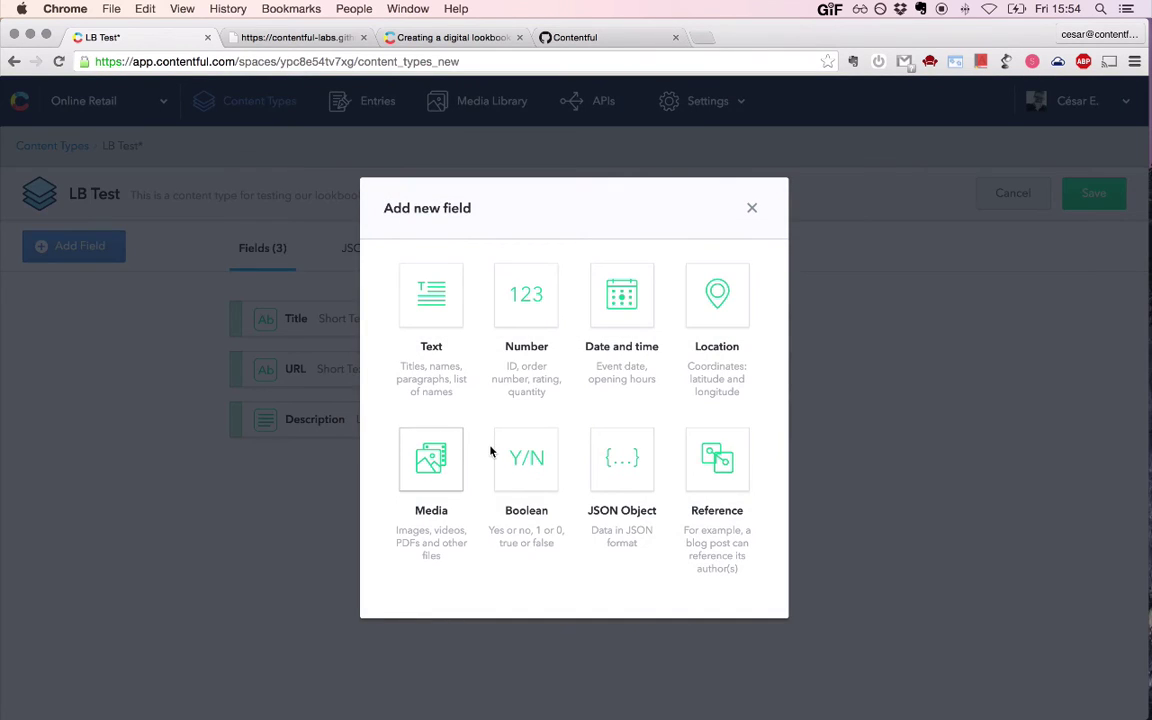
click(700, 460)
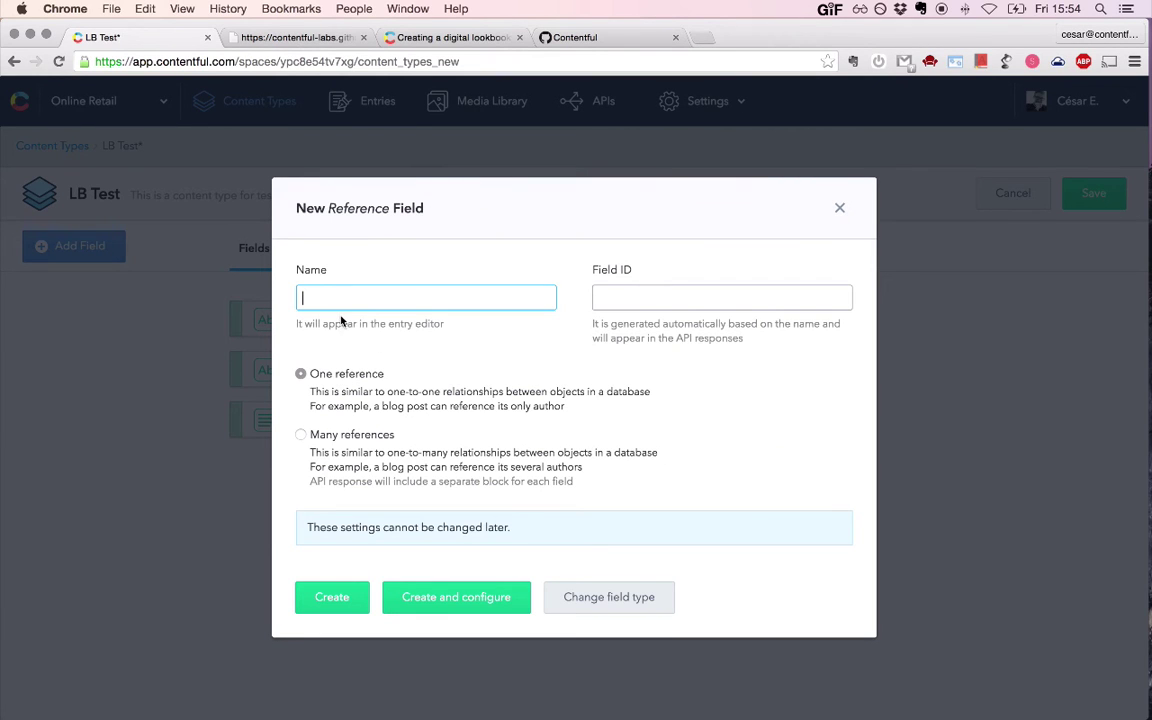
text(LB Slot entries)
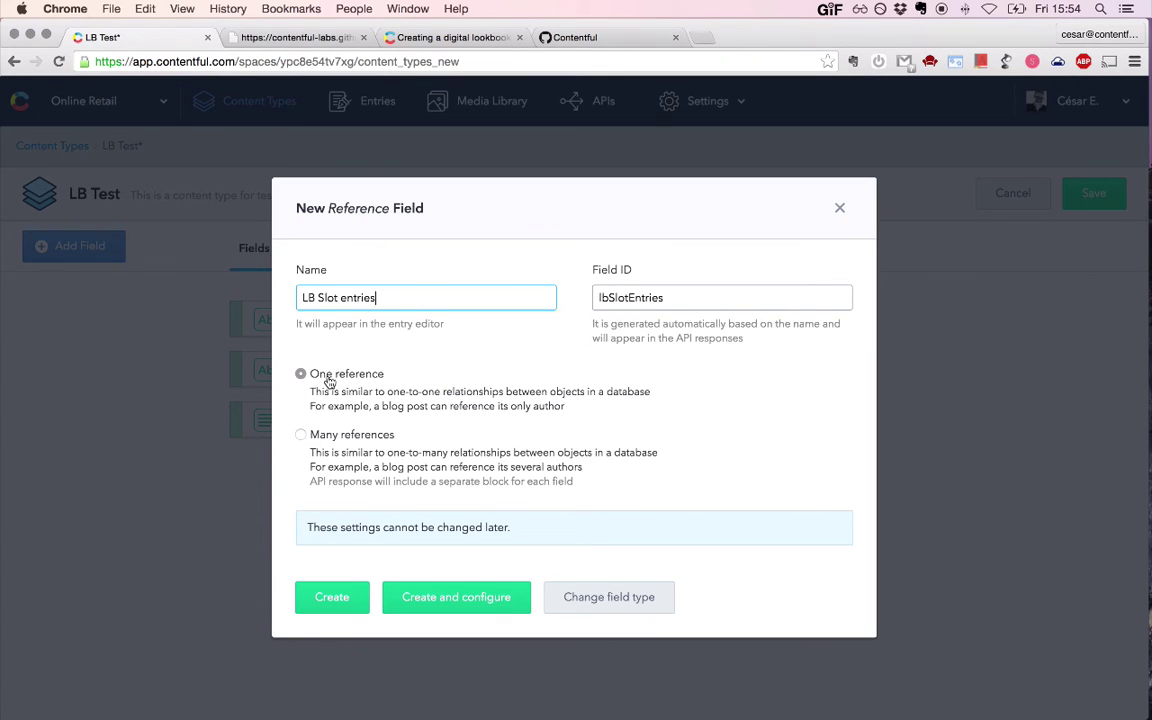
click(301, 436)
click(338, 598)
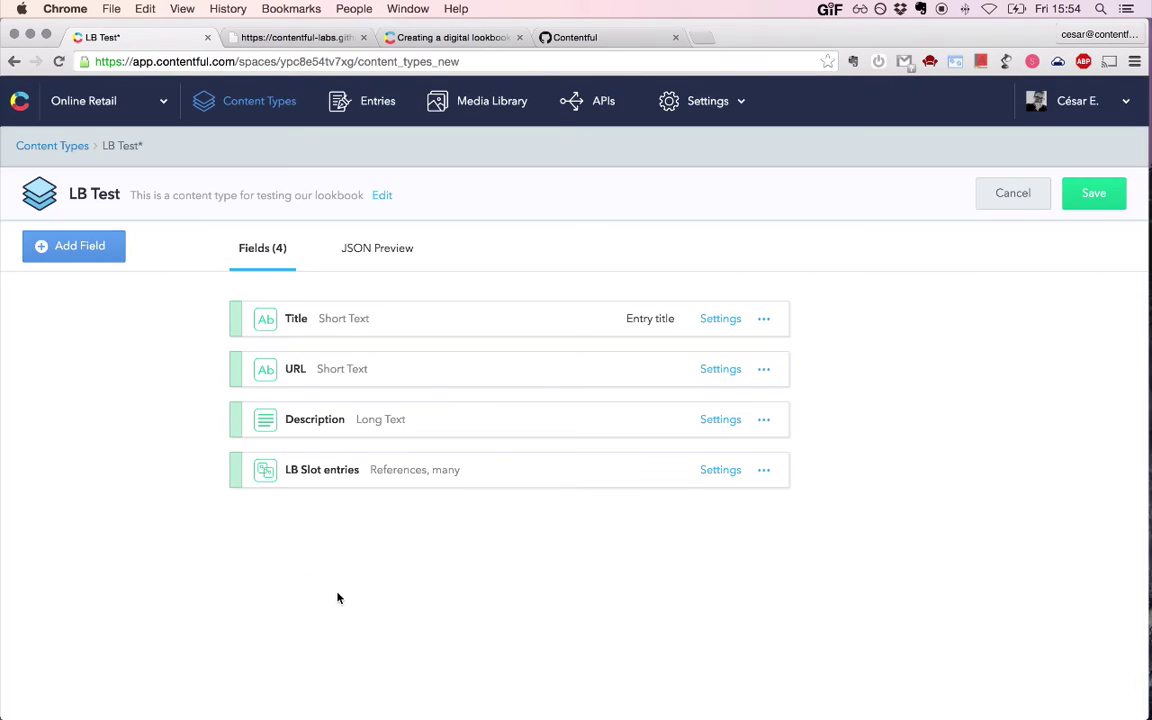
- Add a media field named "Images" that accepts many files to LB Test and save the content type
click(106, 249)
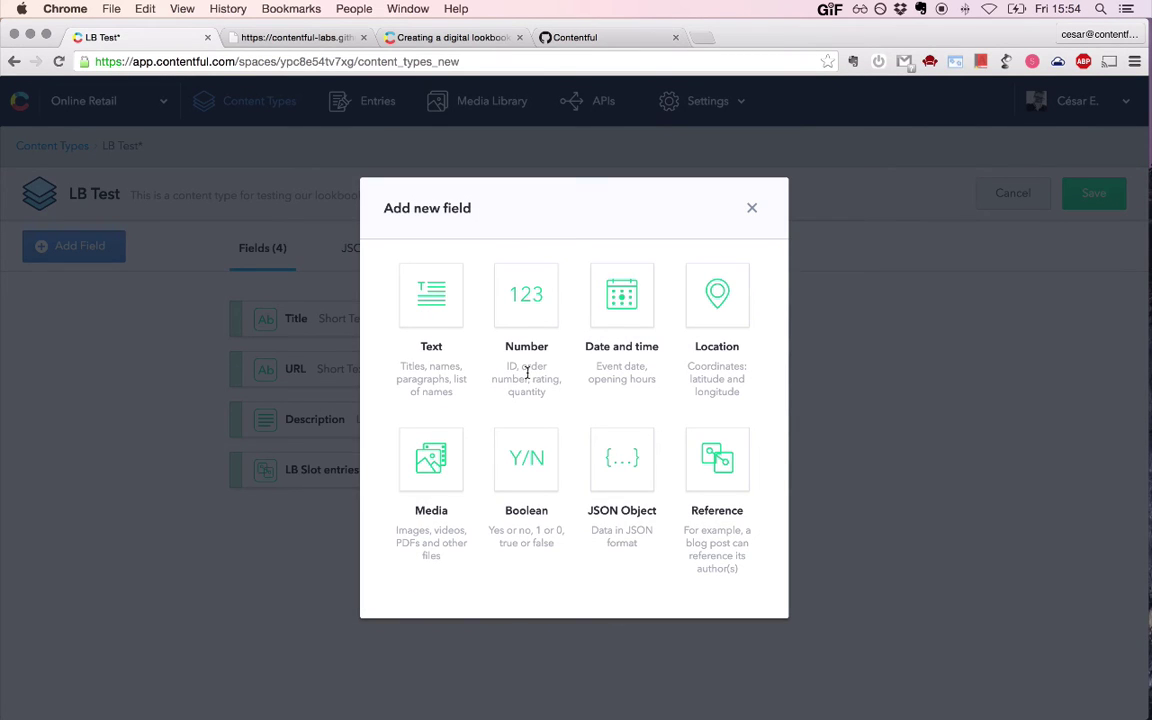
click(443, 452)
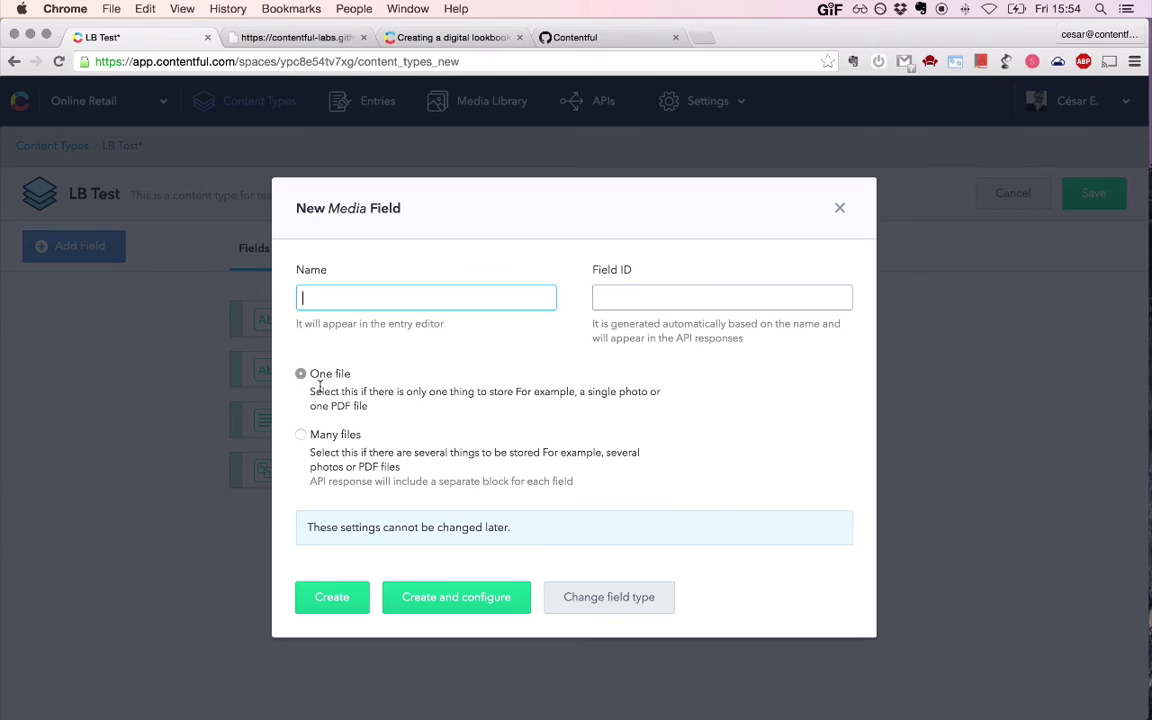
click(299, 436)
click(306, 298)
text(Images)
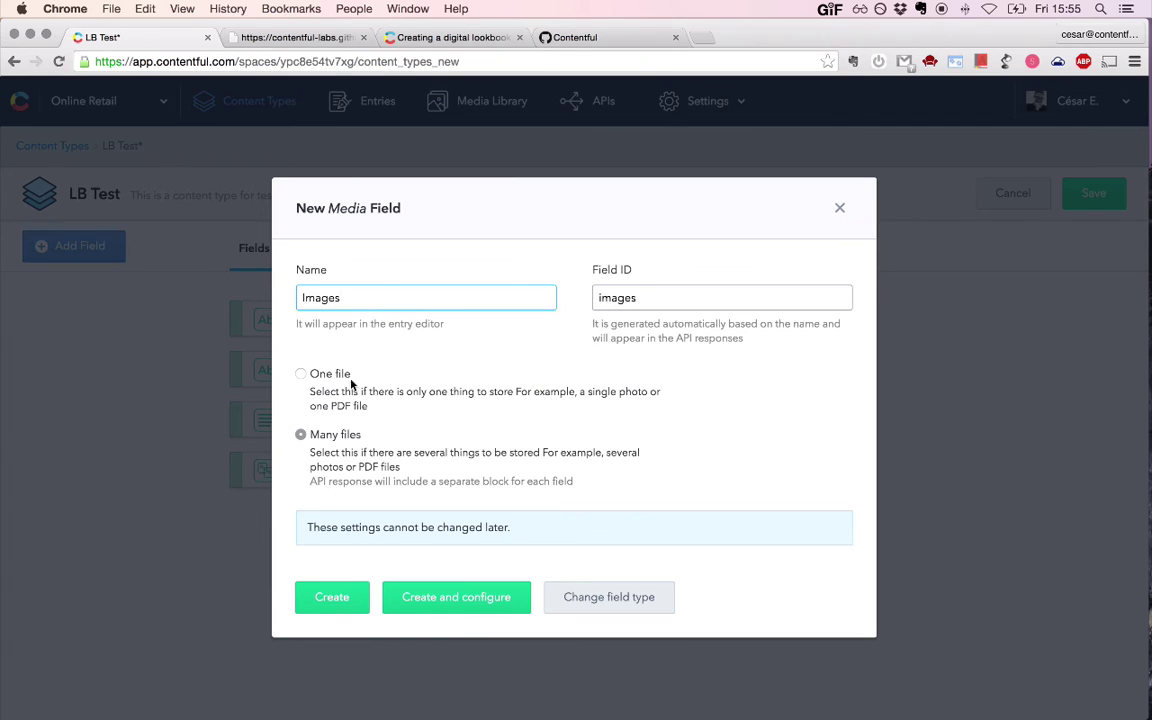
click(318, 598)
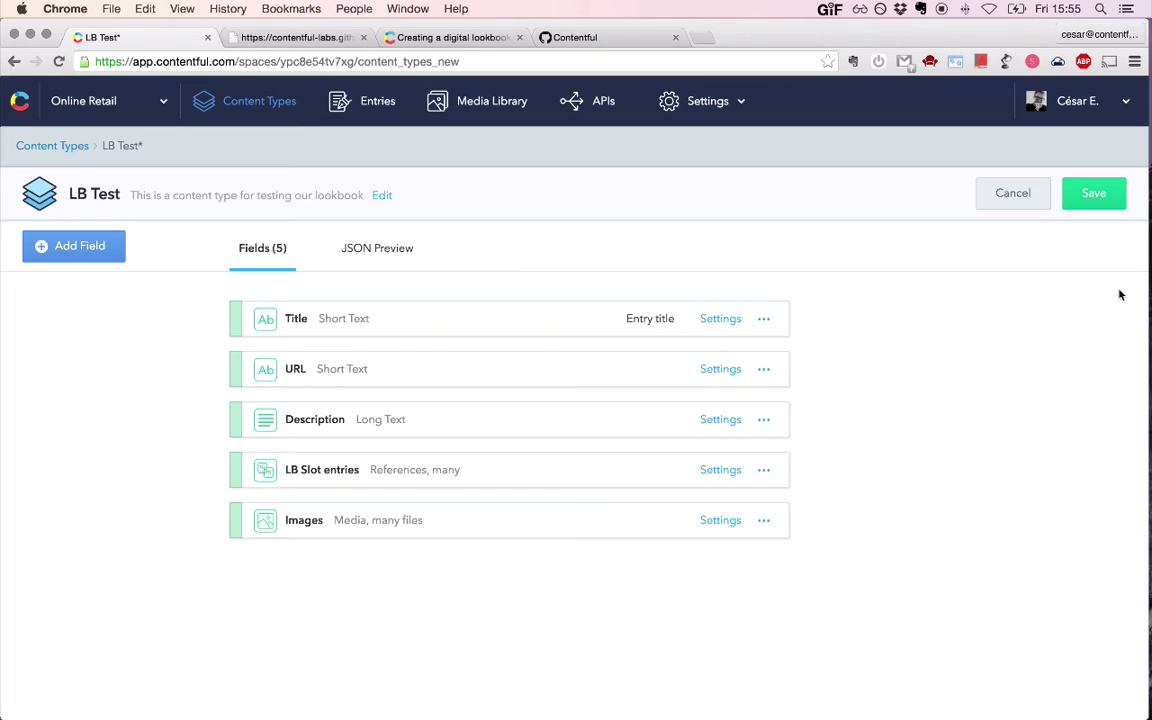
click(1086, 202)
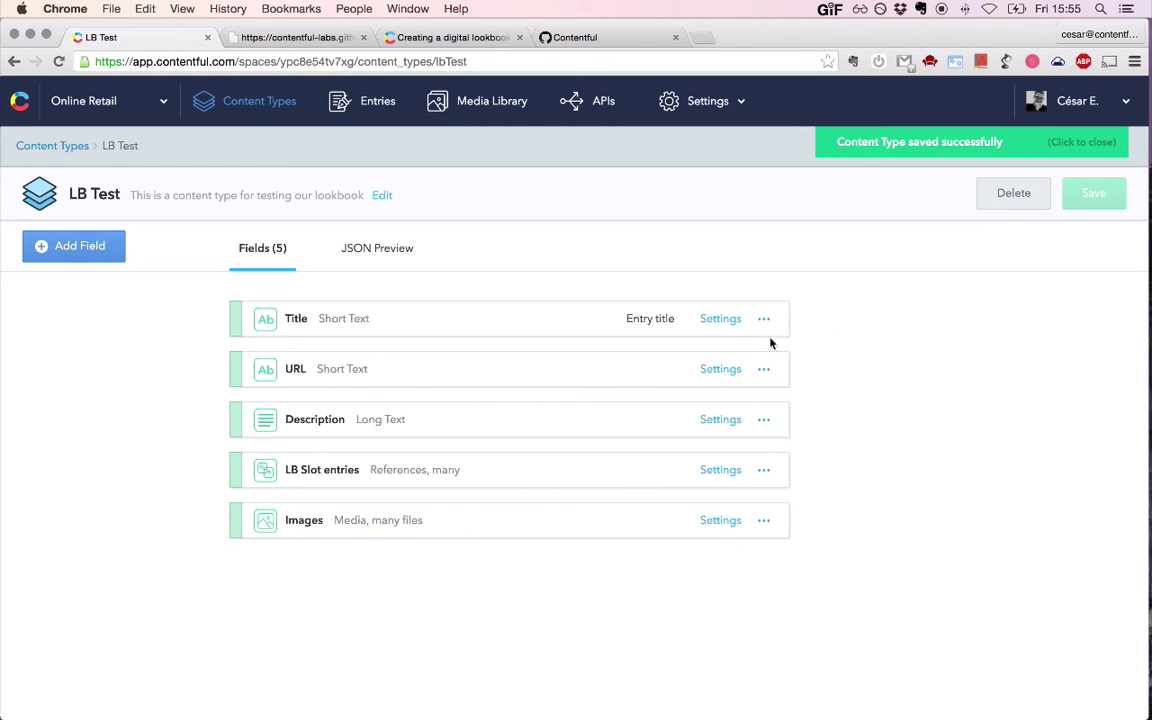
- Enable localization for the Title field of LB Test and save the field settings
click(720, 319)
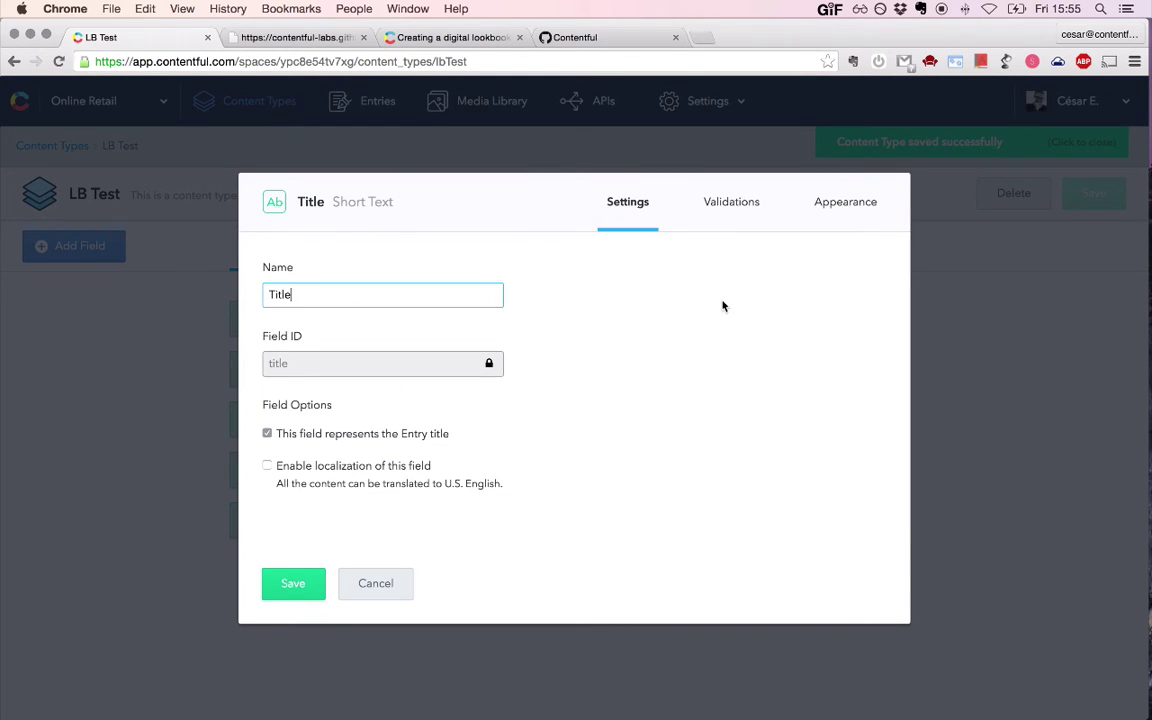
click(267, 466)
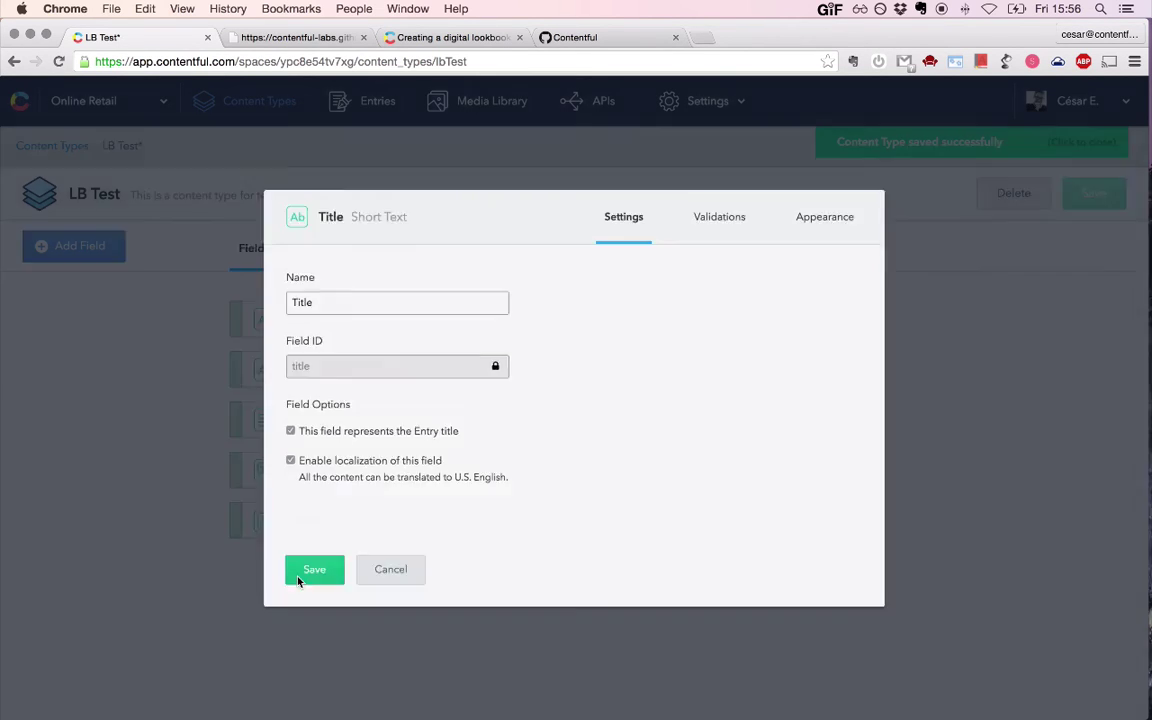
click(296, 583)
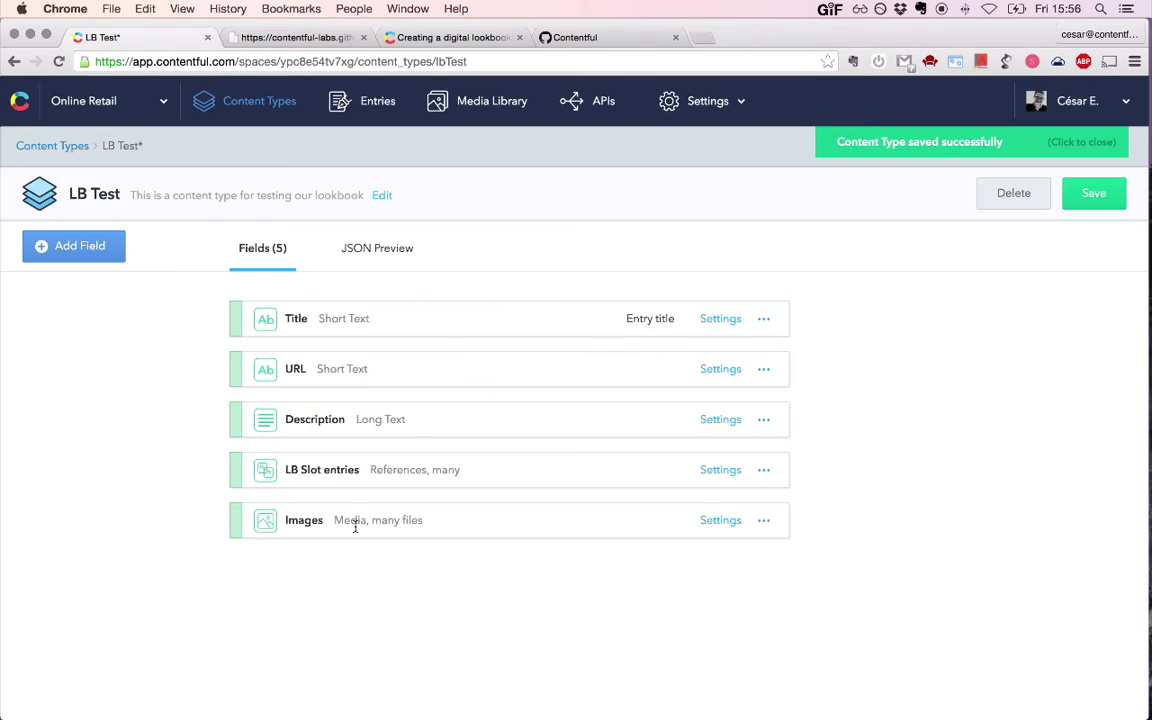
- Add a validation to the URL field that requires matching the predefined URL pattern, and save the field settings
click(714, 372)
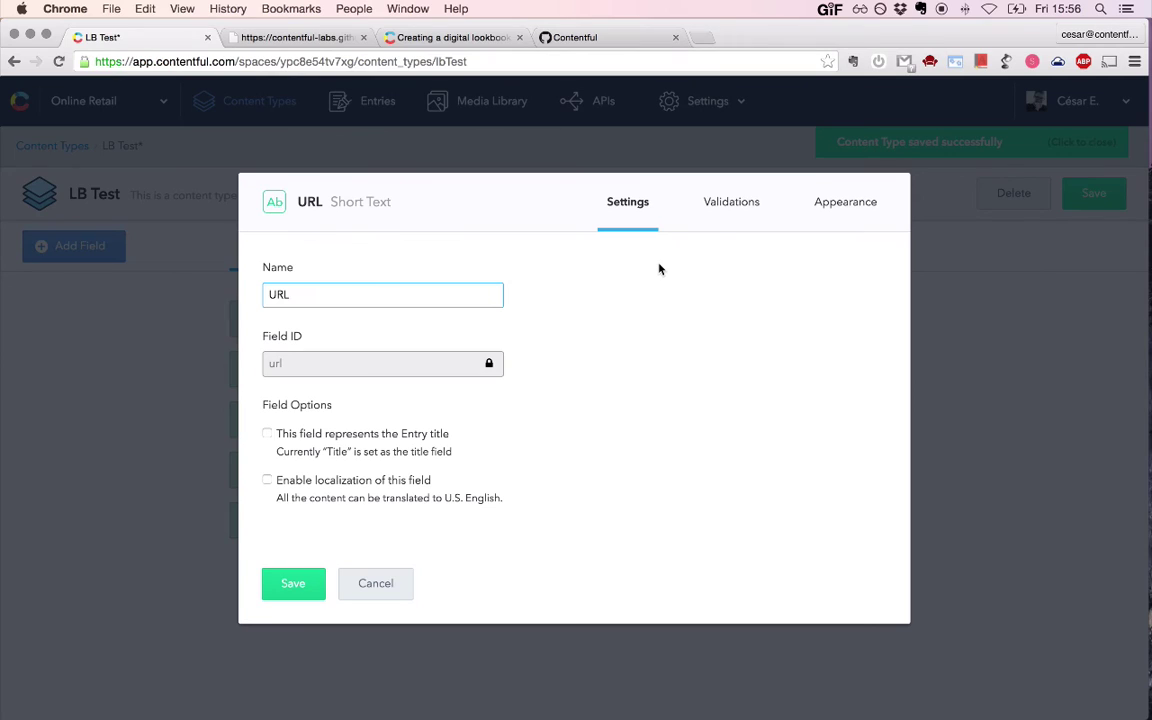
click(710, 208)
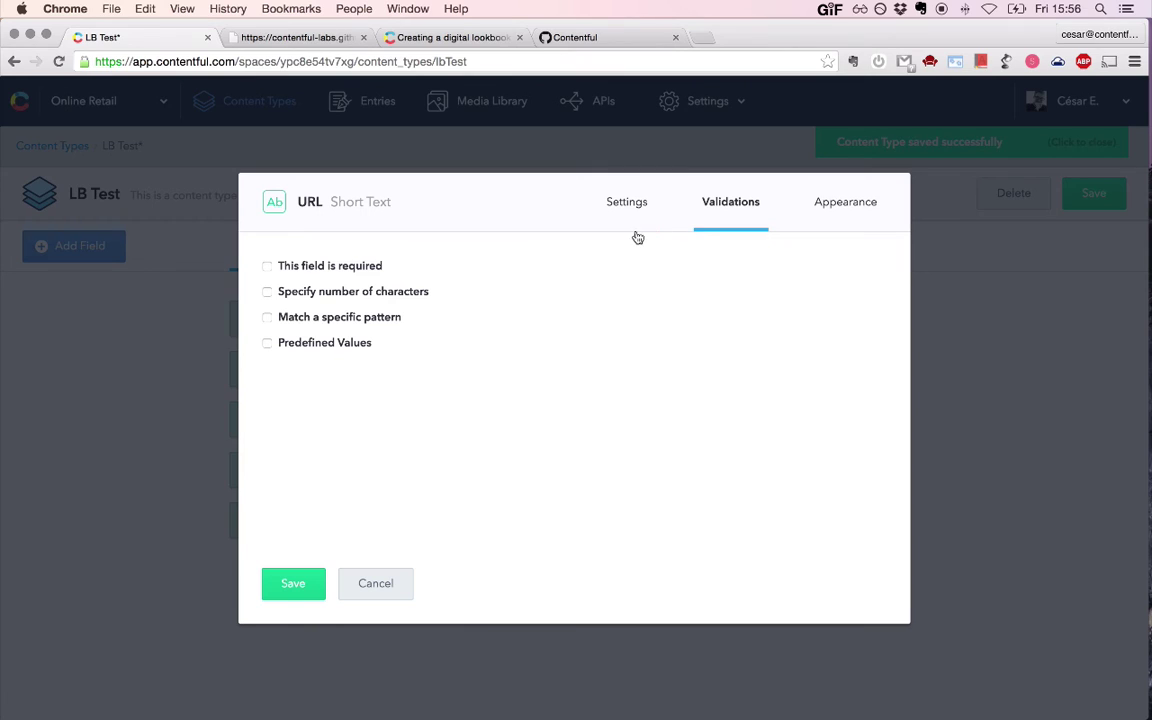
click(267, 343)
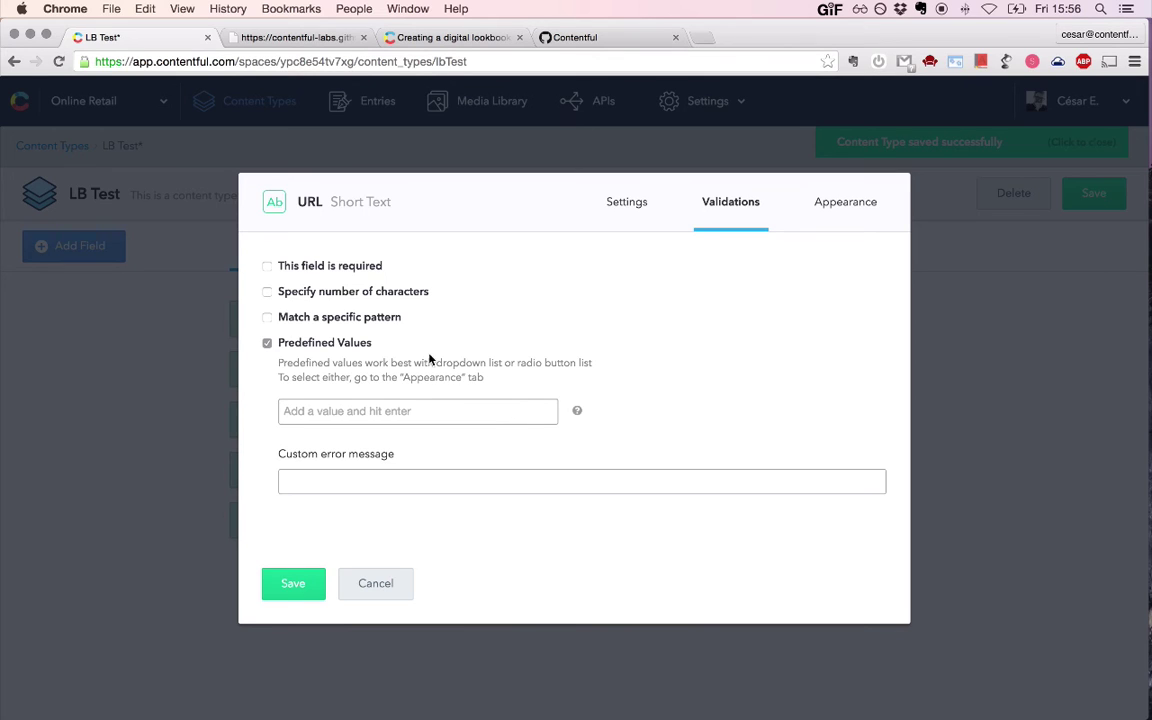
click(267, 343)
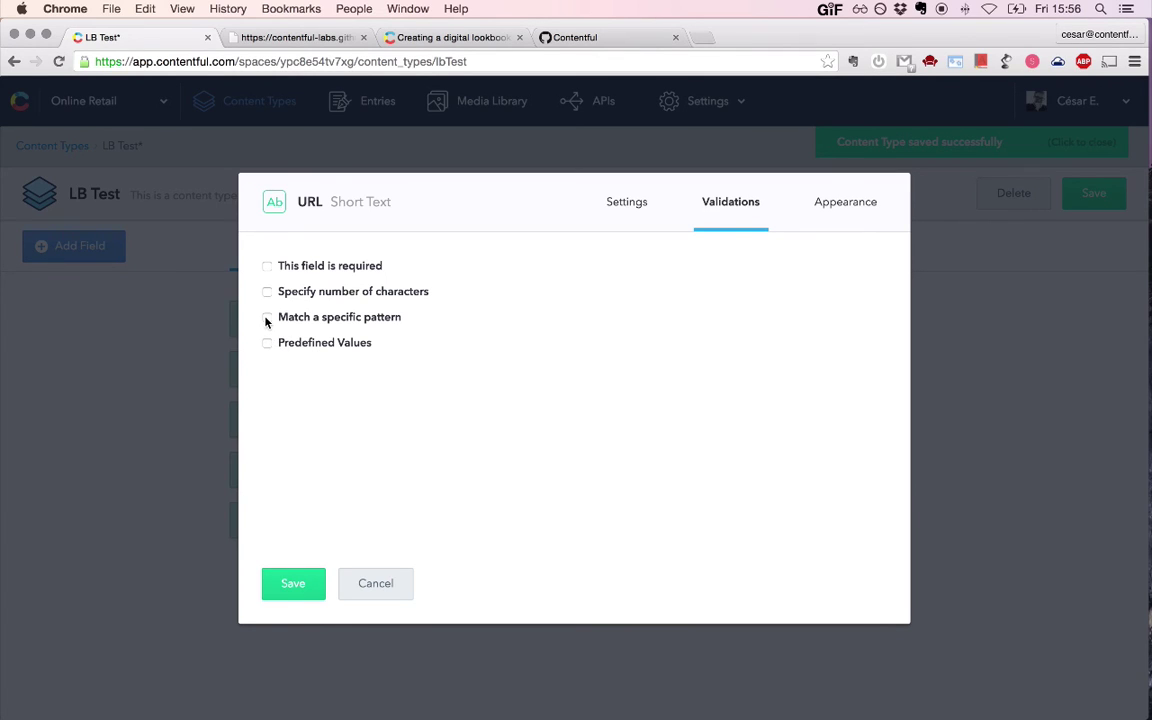
click(267, 317)
click(386, 351)
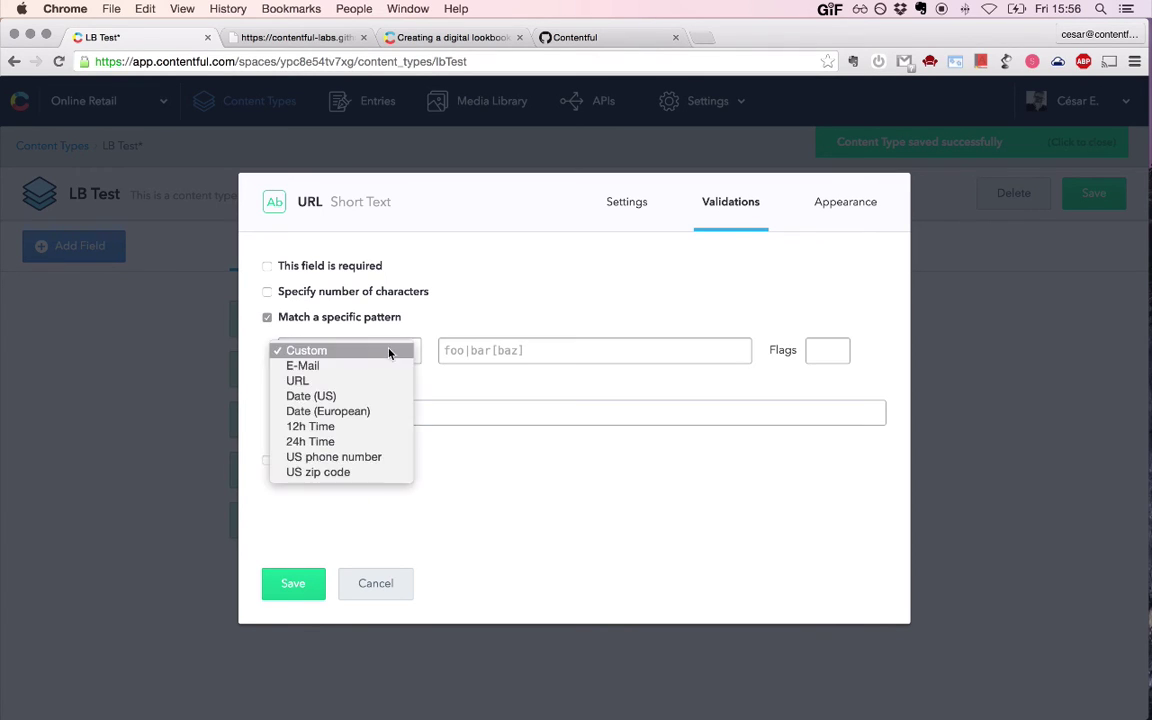
key(Escape)
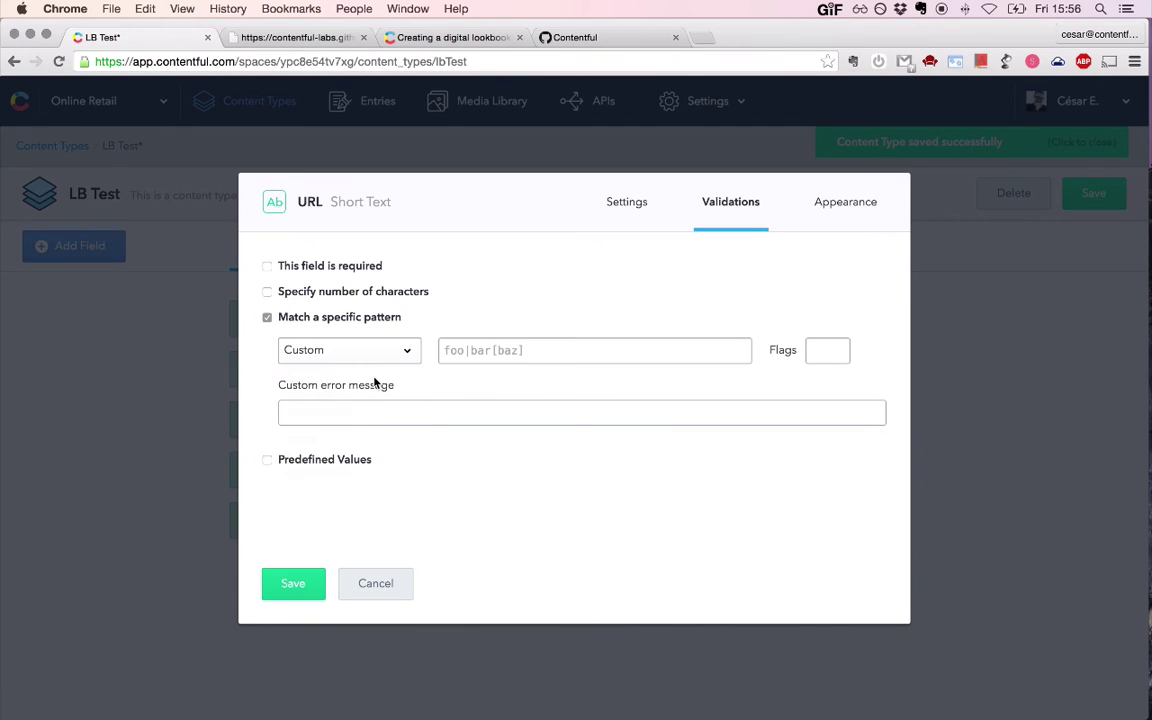
click(375, 383)
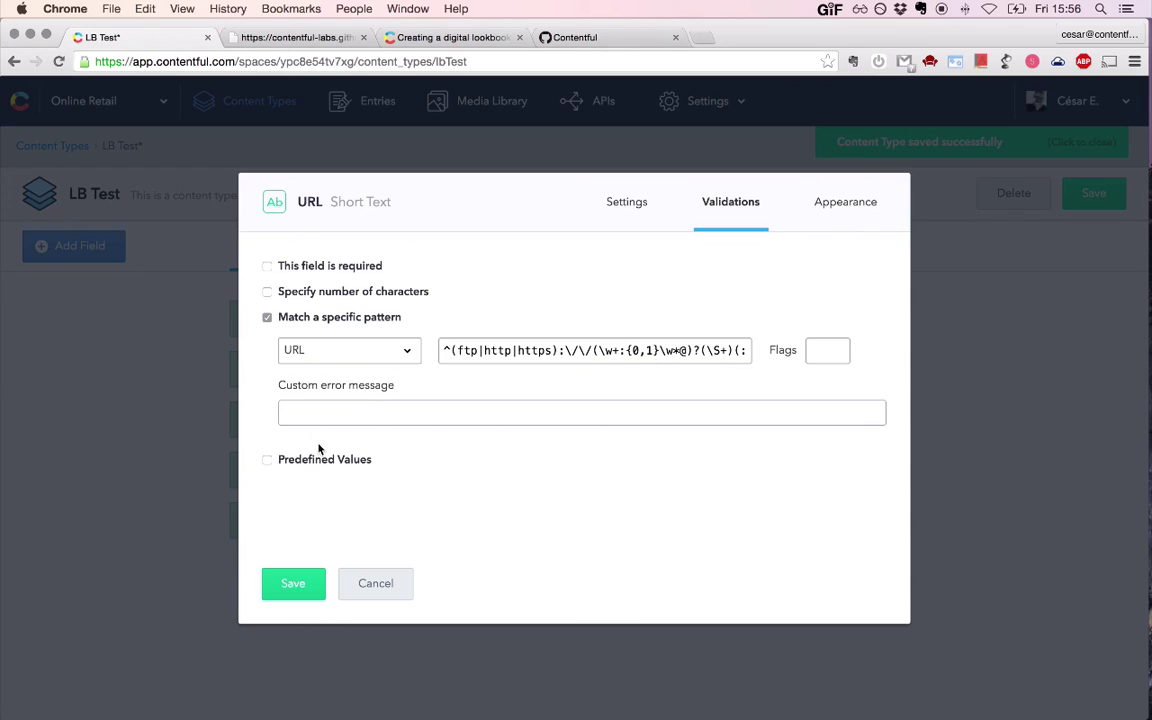
click(293, 586)
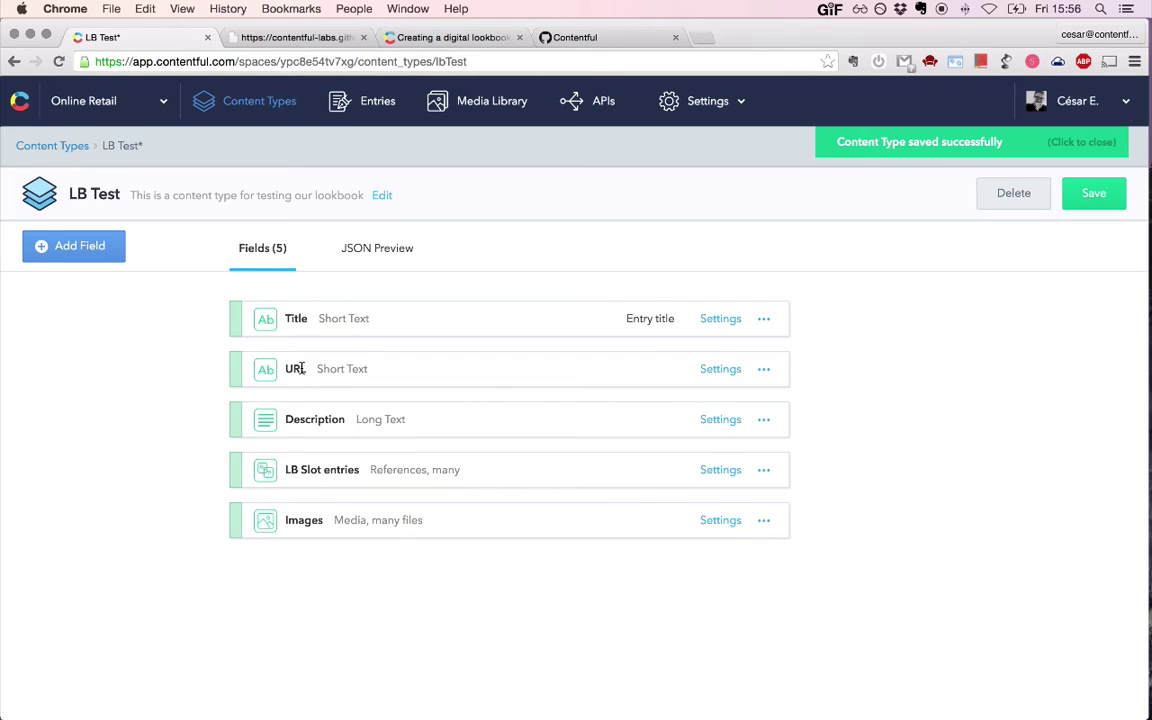
- Set the URL field's appearance to URL with the help text "Paste a link to preview the content" and save the content type
click(713, 371)
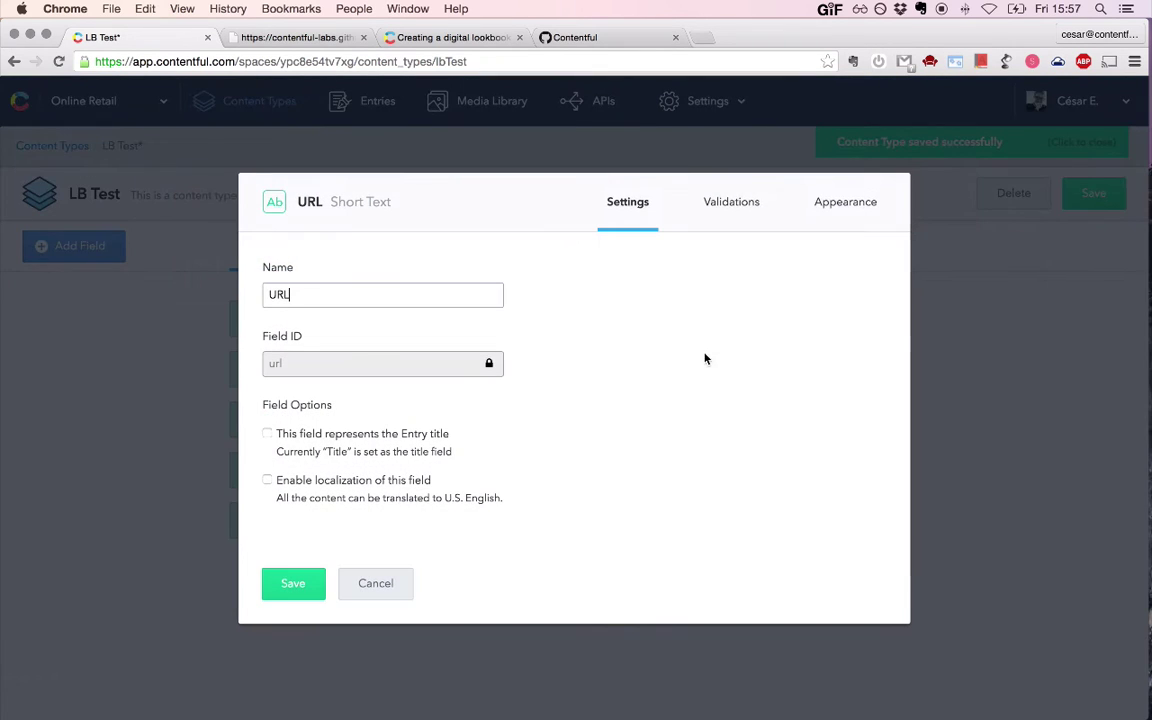
click(828, 210)
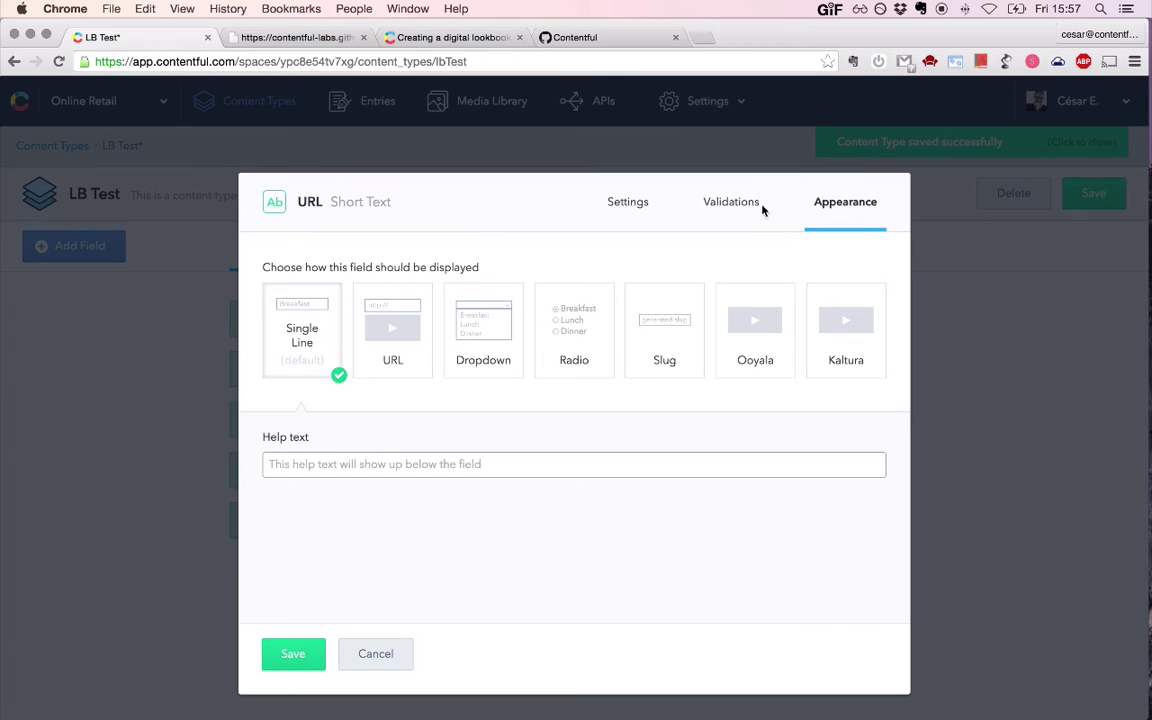
click(422, 368)
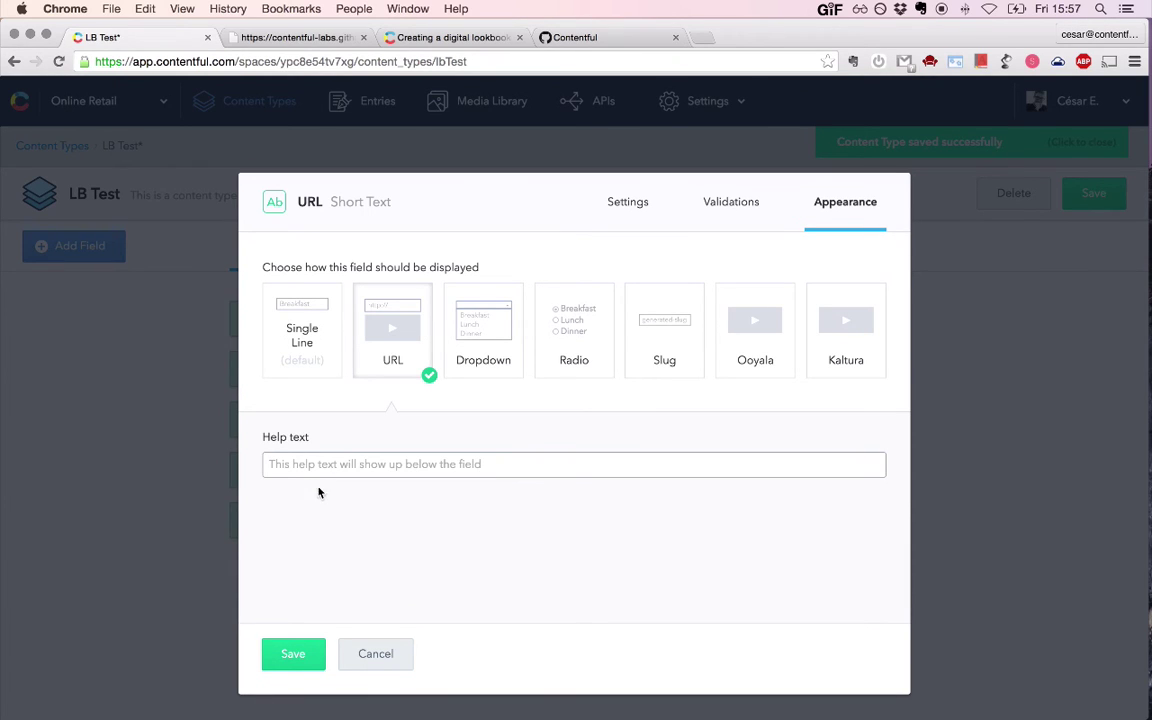
click(368, 467)
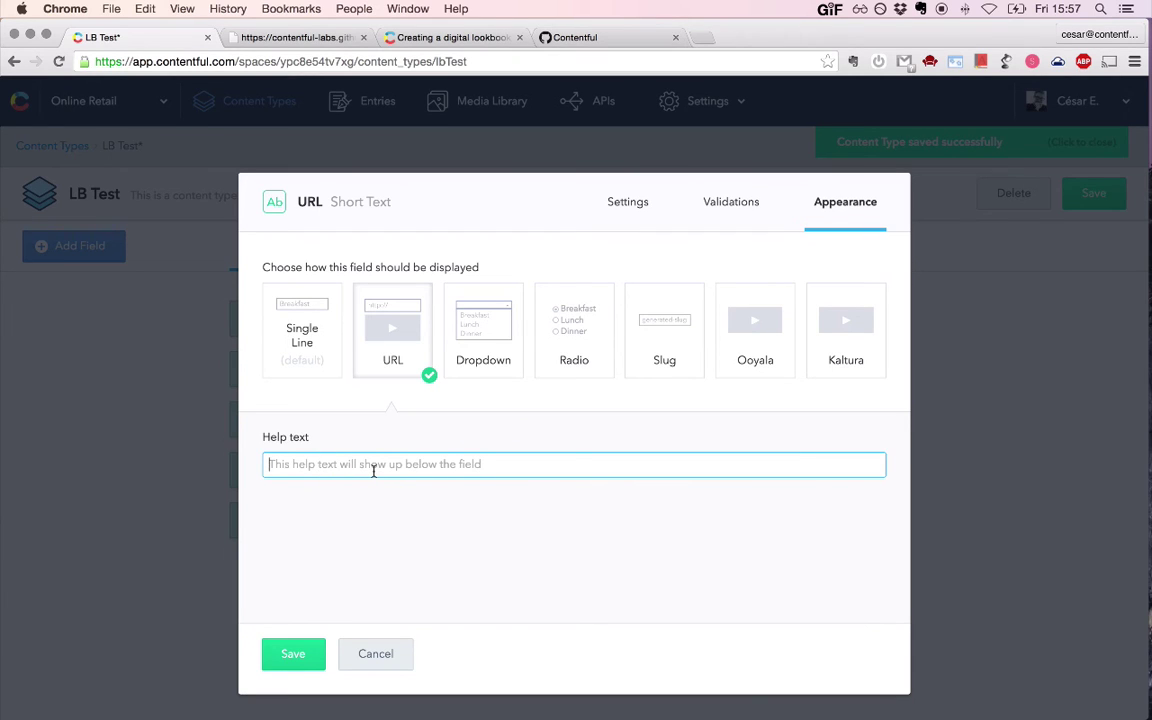
text(Paste)
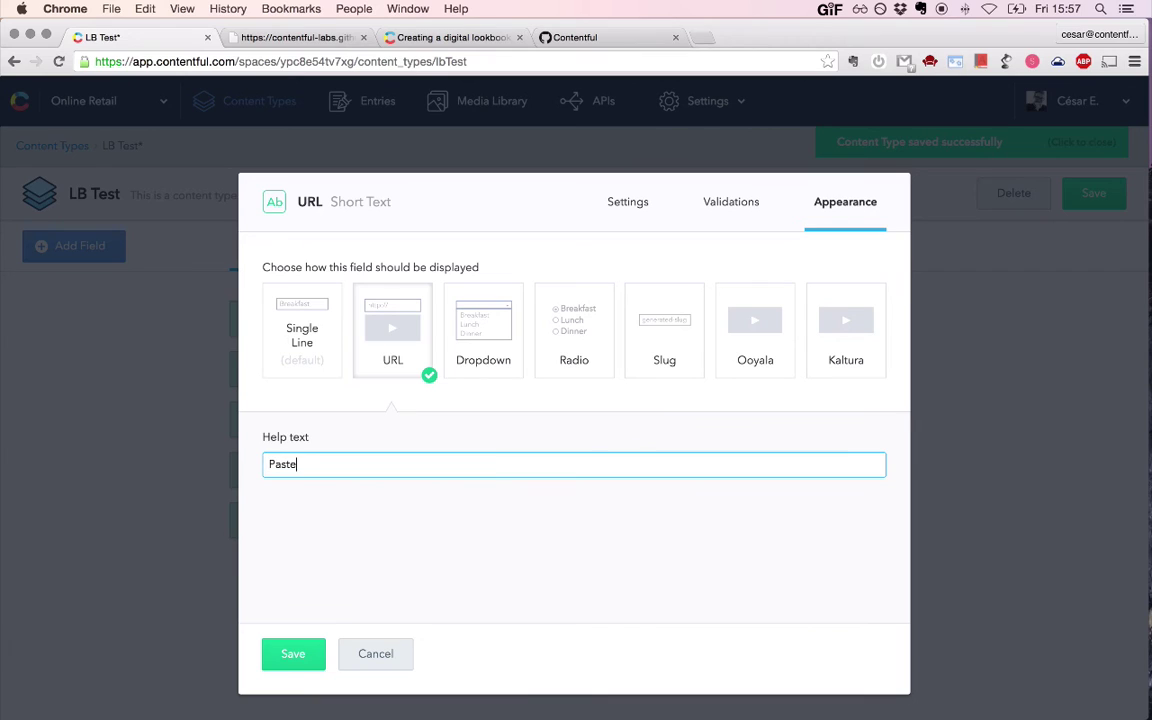
text( a link to preview the content)
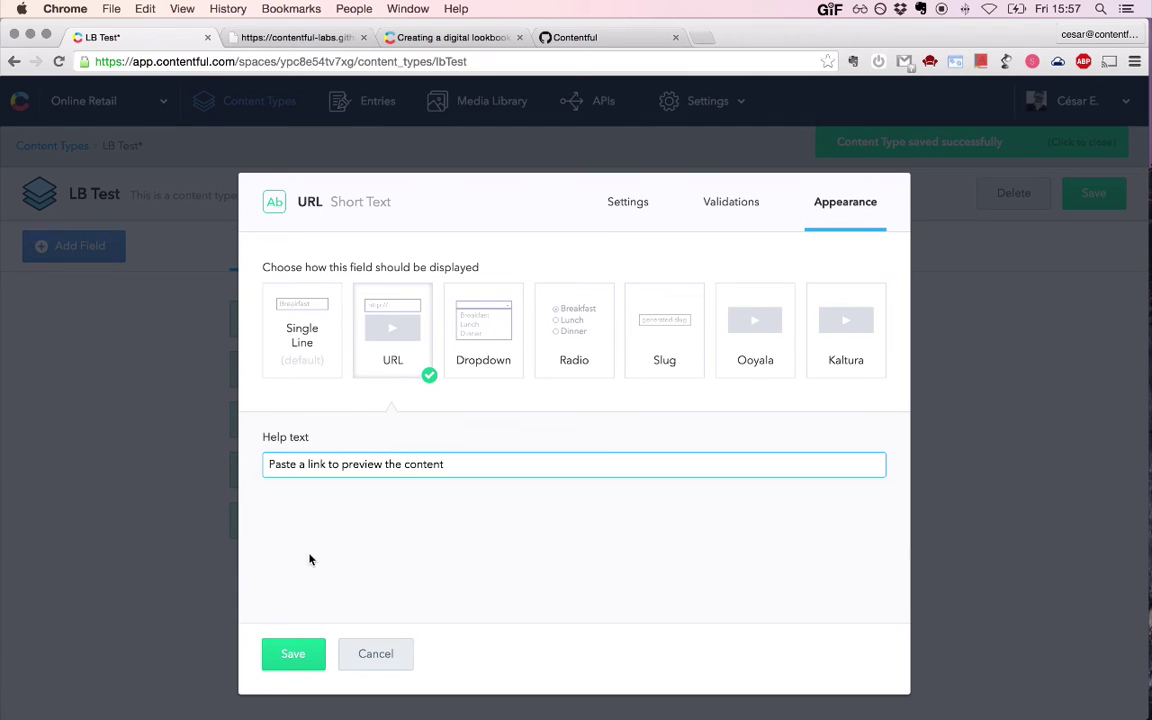
click(293, 654)
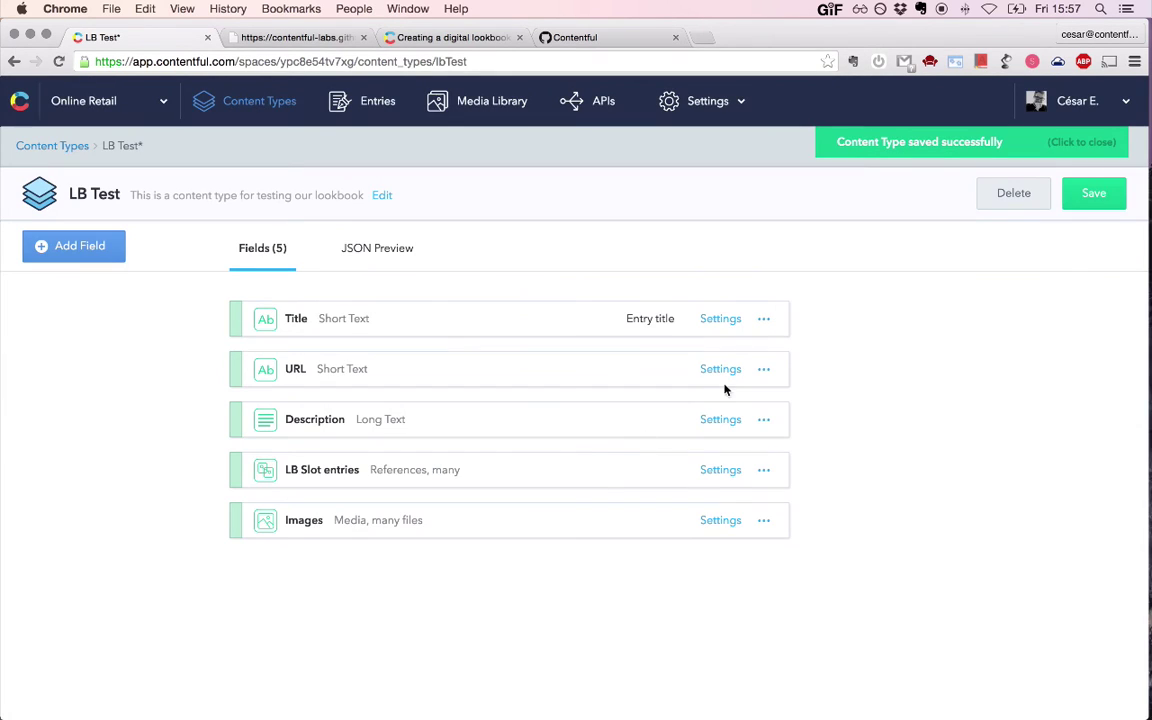
click(1082, 205)
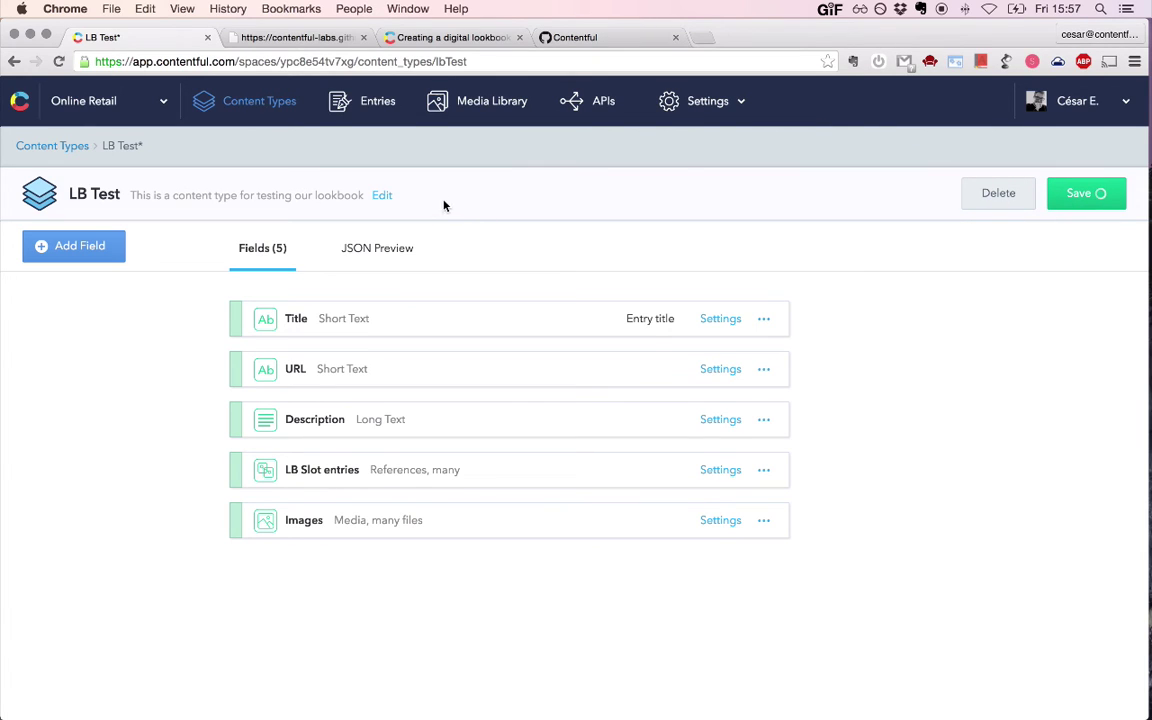
- Create a new entry of the LB Test content type
click(364, 112)
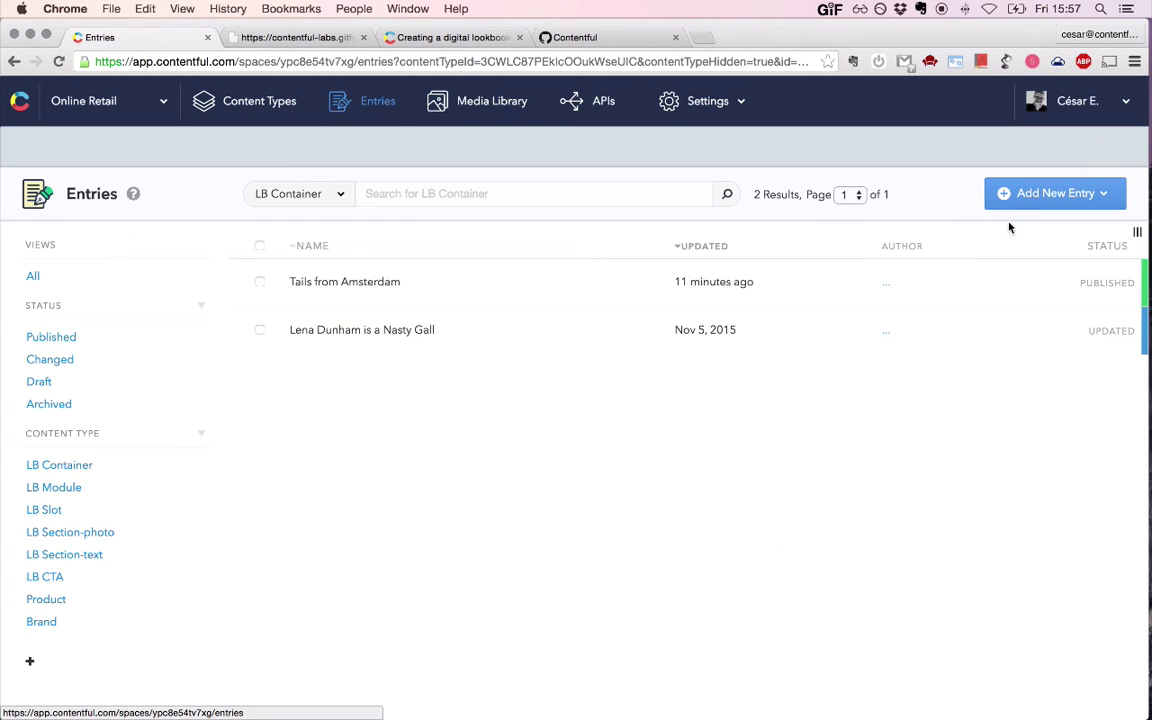
click(1047, 198)
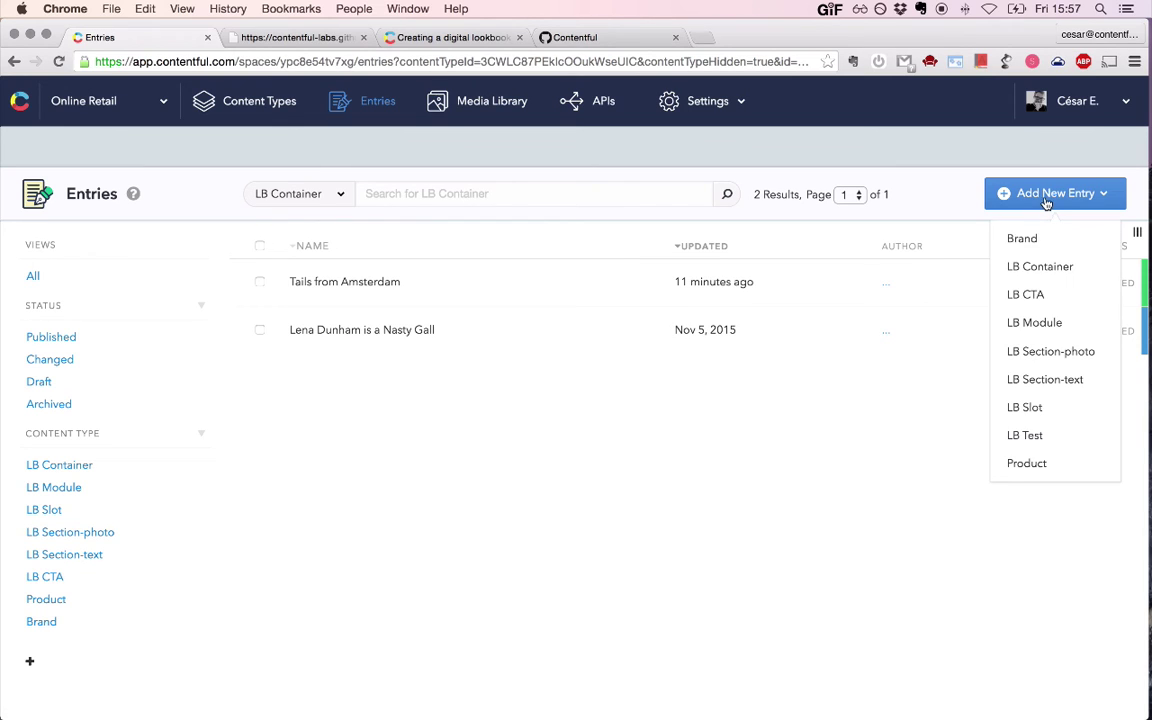
click(1030, 437)
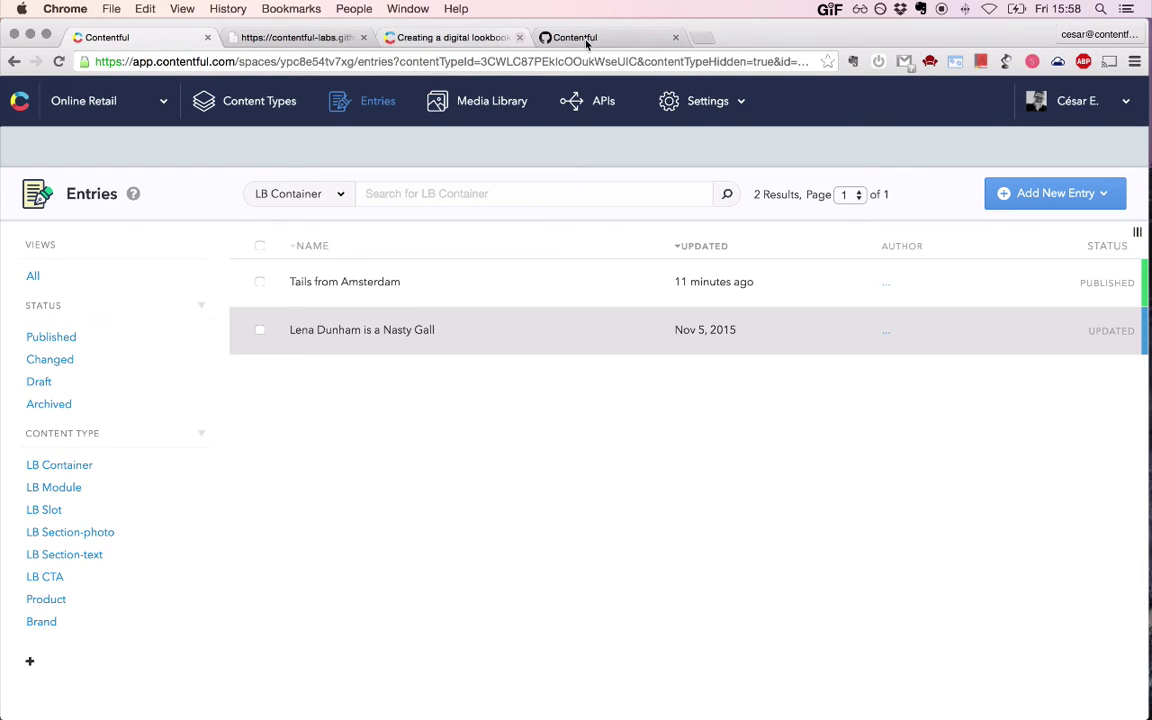
- Search the web for "youtube lena dunham" in a new browser tab, open the video "Lena Dunham on Showing Skin" and copy its address
click(700, 40)
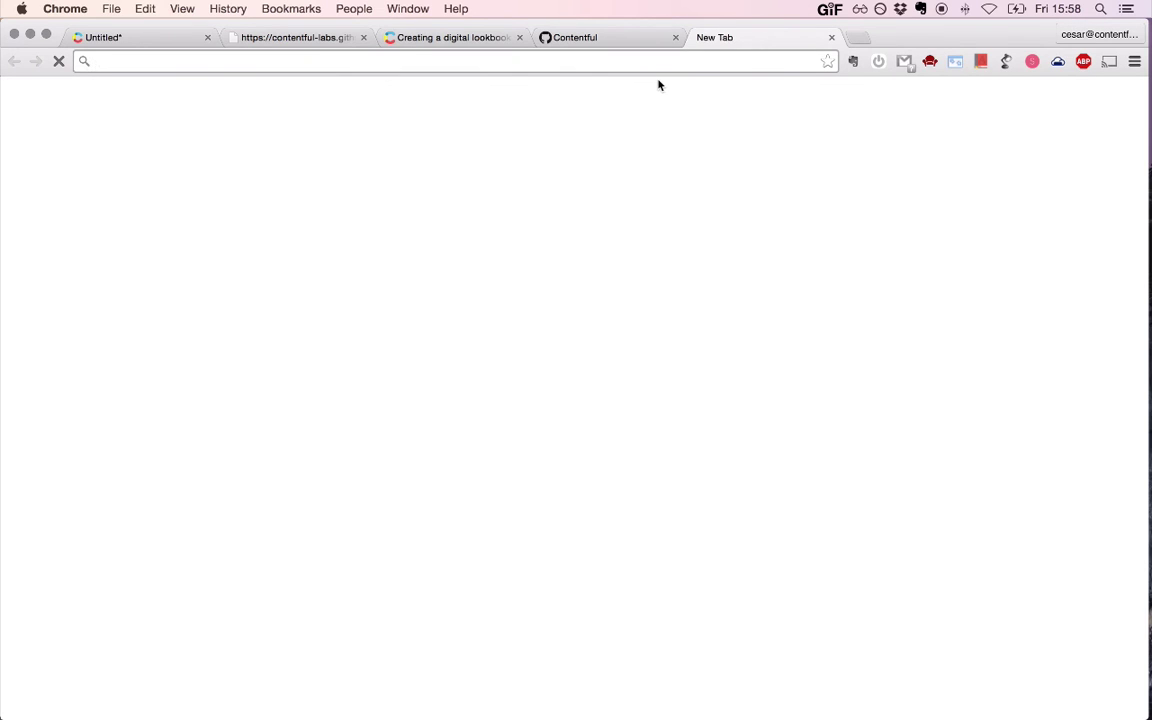
text(youtube lena dunham)
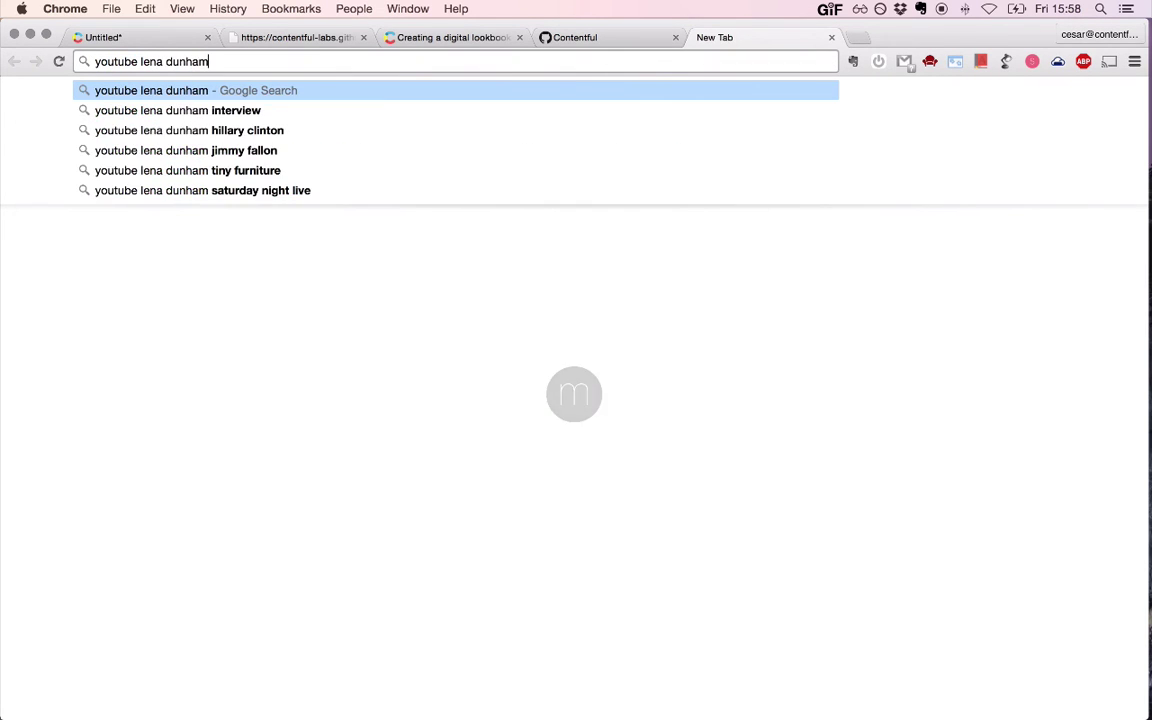
key(Return)
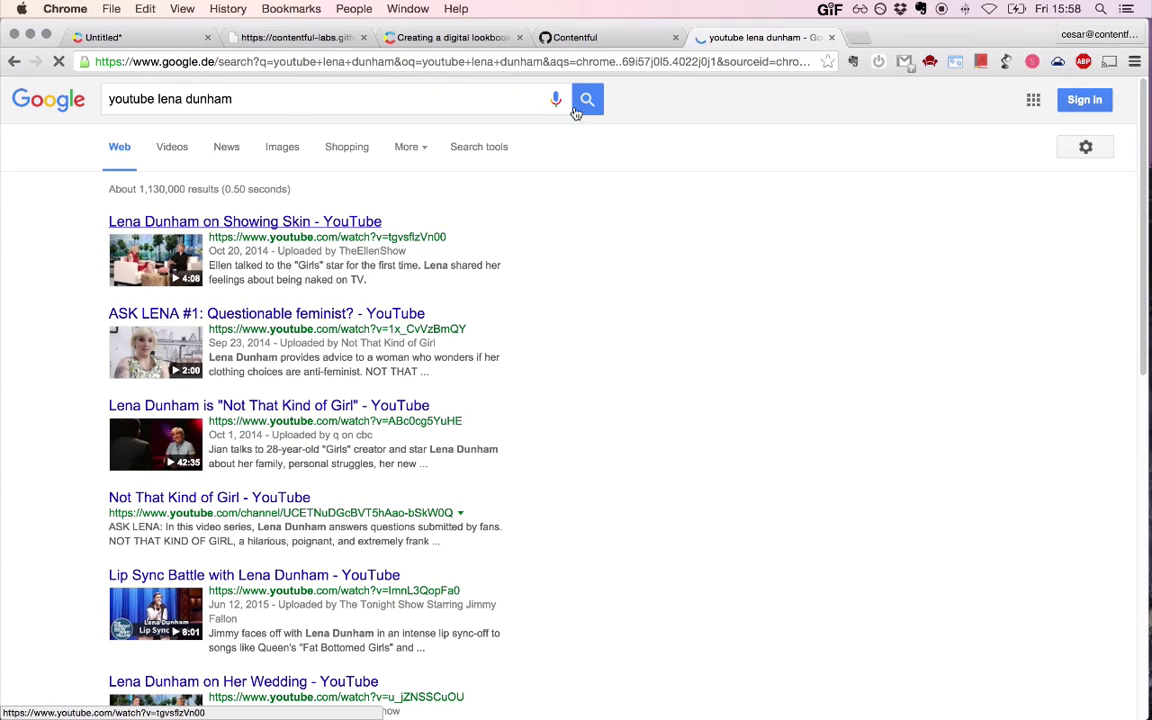
click(236, 222)
click(474, 66)
key(super+c)
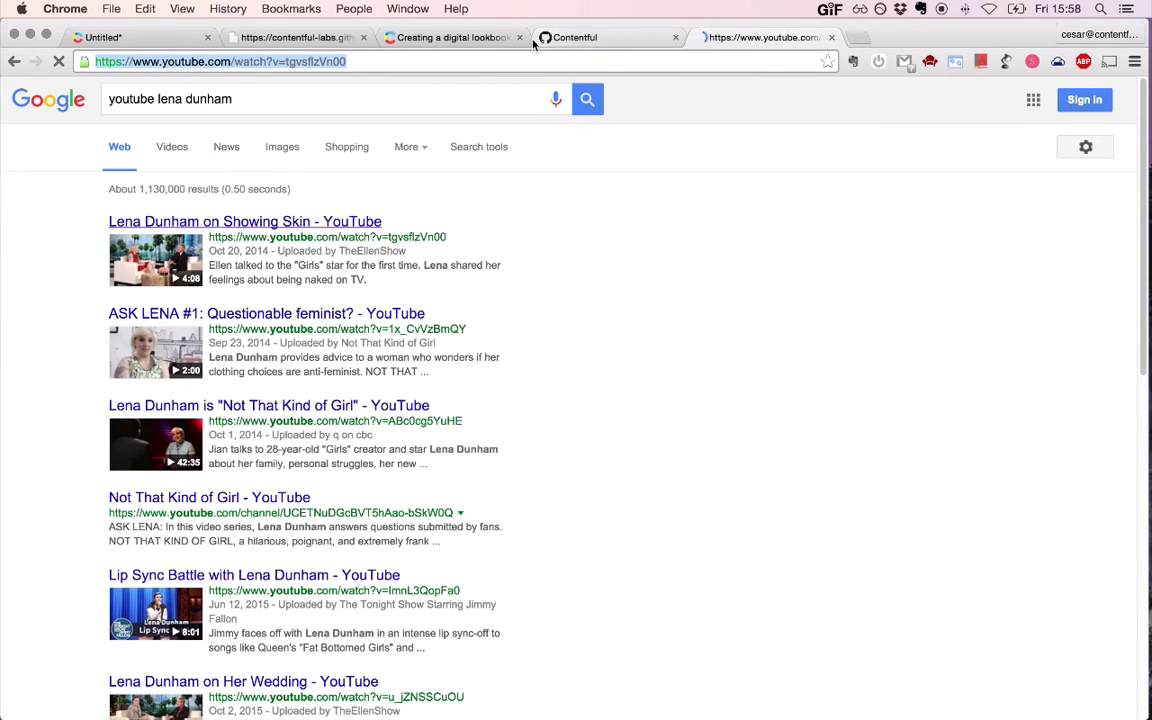
- Paste the copied YouTube link into the URL field of the untitled LB Test entry and view the fields below it
click(159, 38)
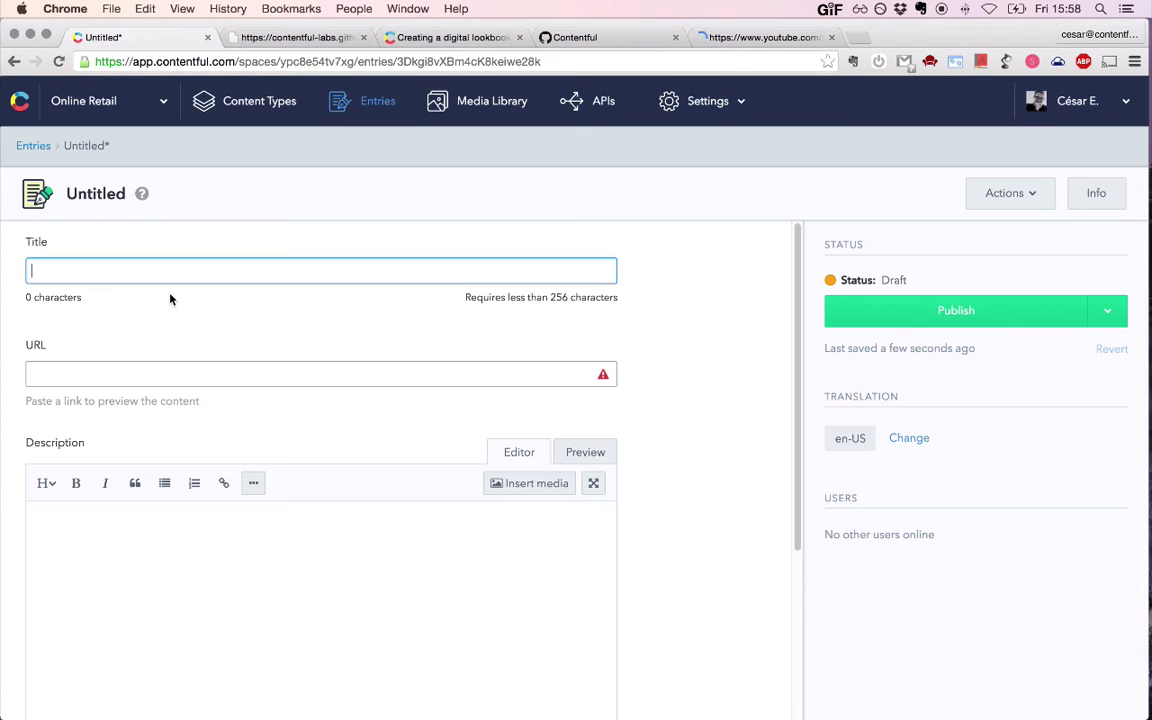
click(152, 375)
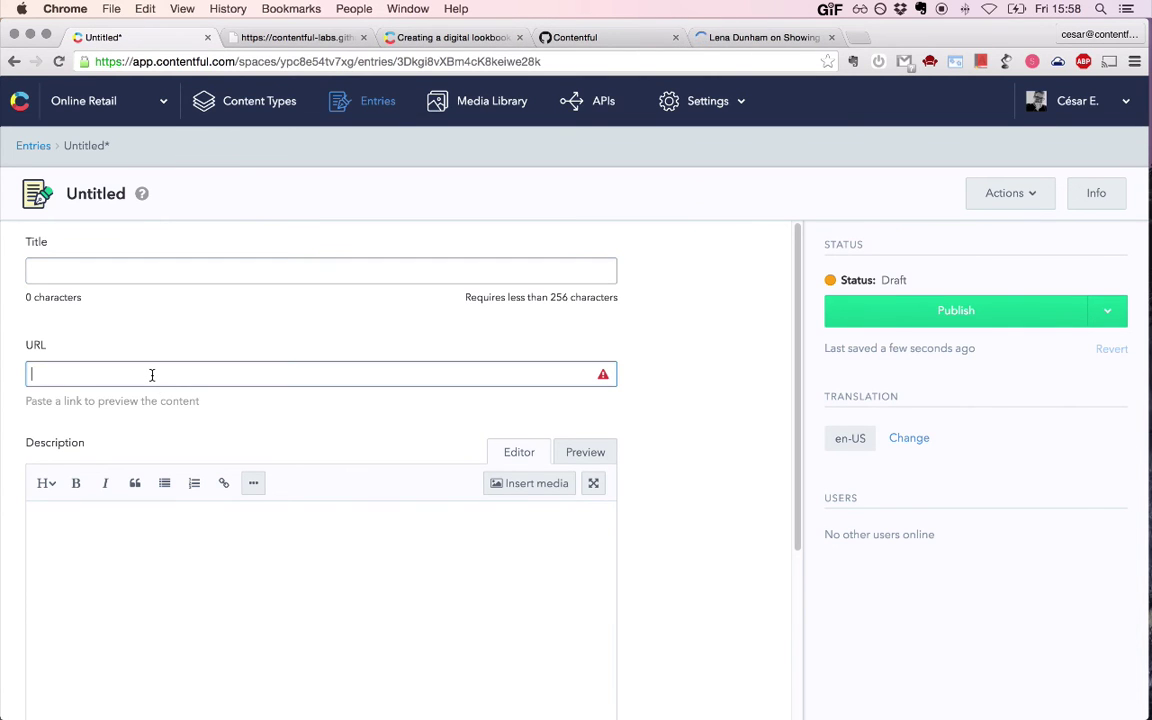
key(super+v)
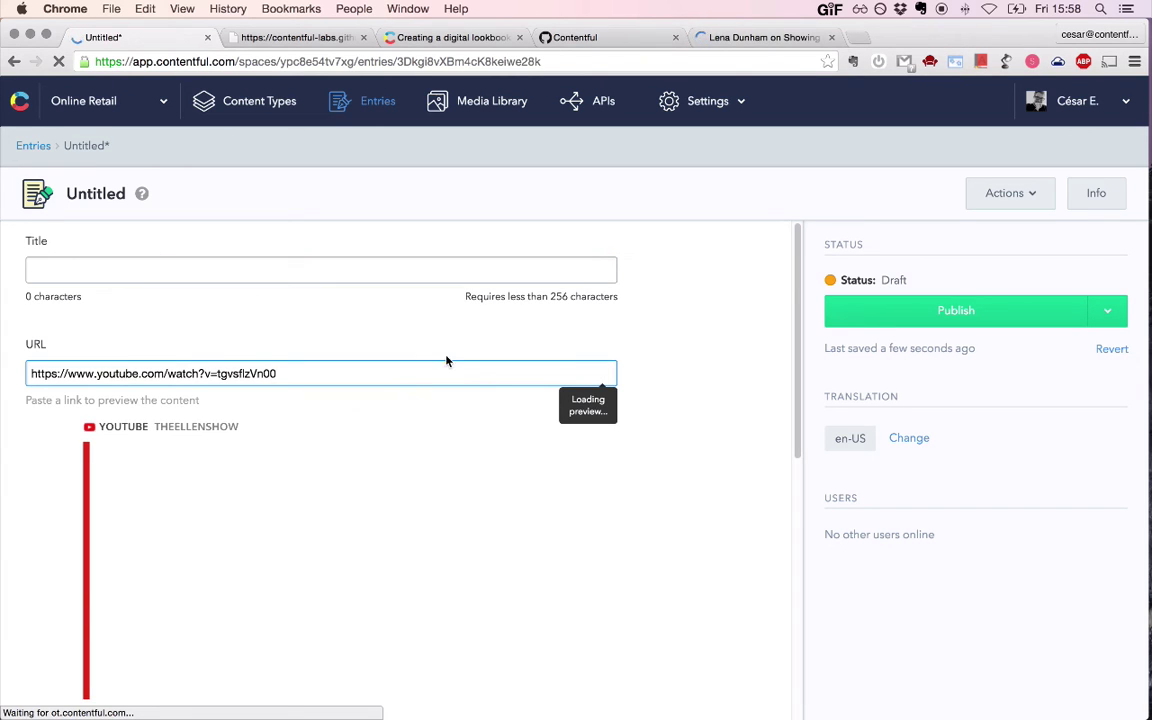
scroll(311, 461, down, 10)
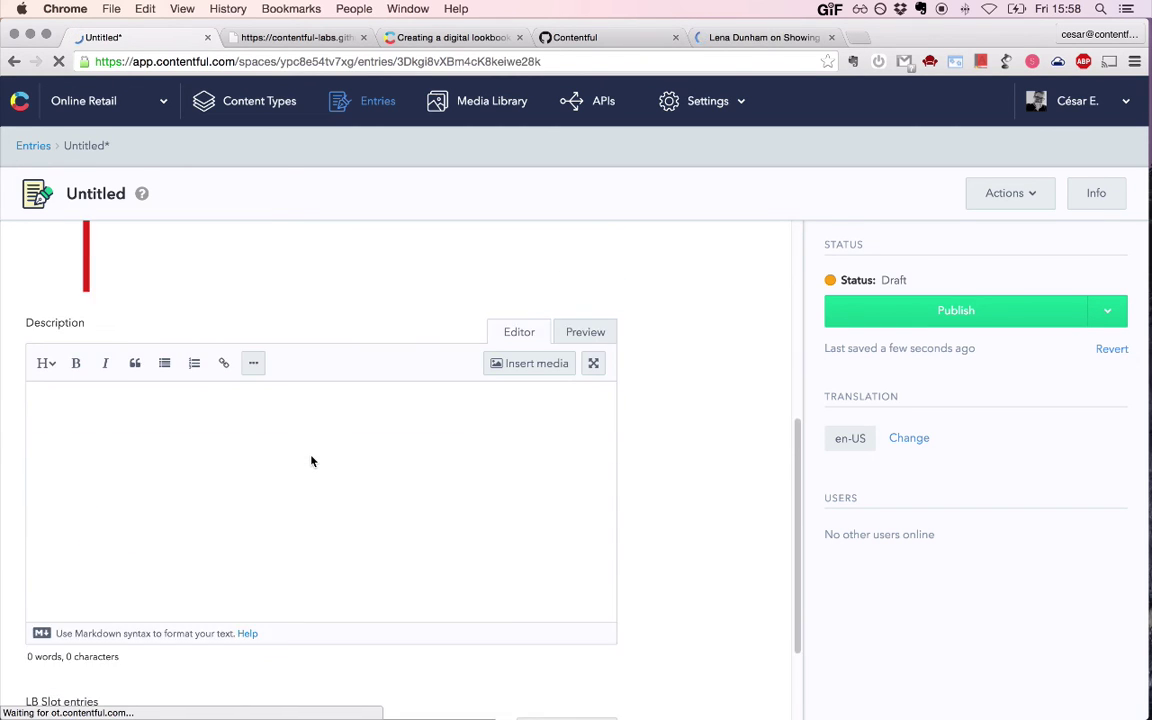
scroll(311, 461, up, 6)
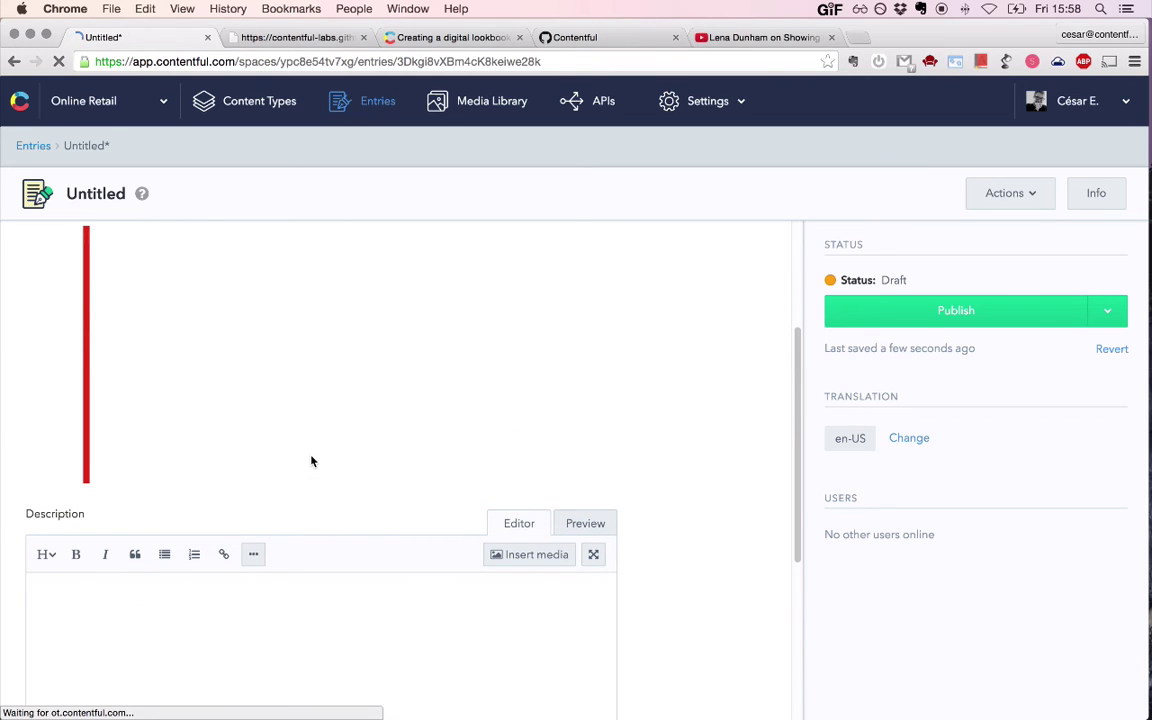
scroll(311, 461, up, 1)
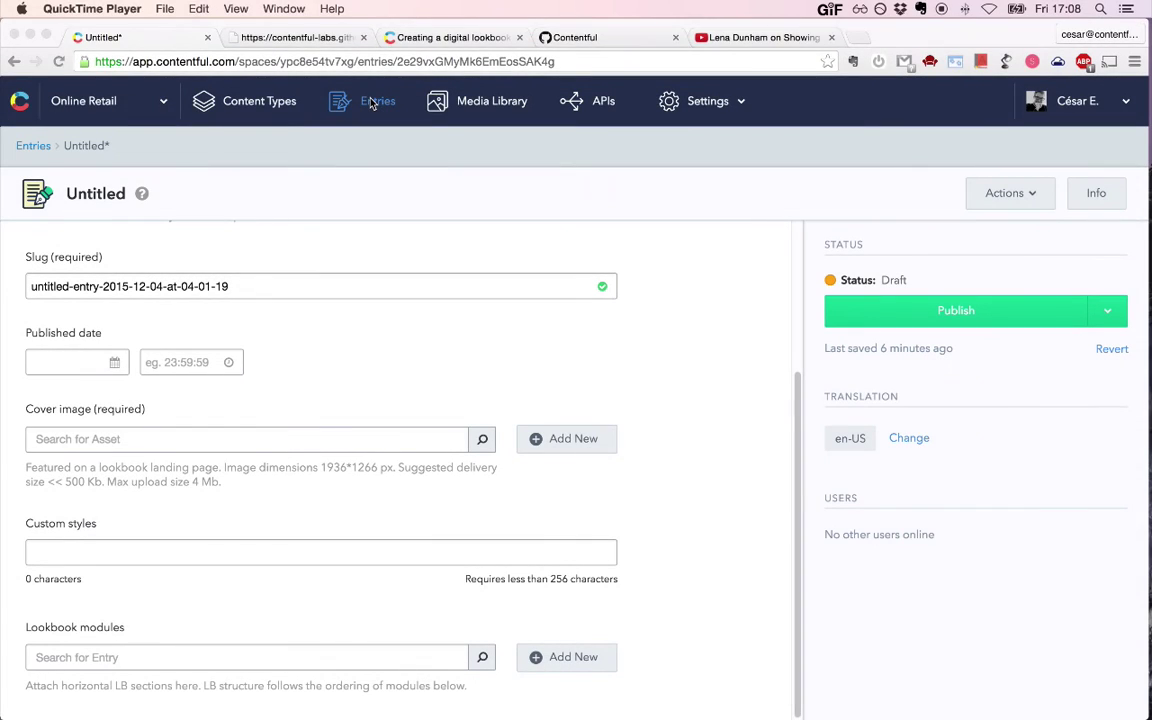
- Change the appearance of the LB Test content type's URL field to Slug and save the content type
click(372, 101)
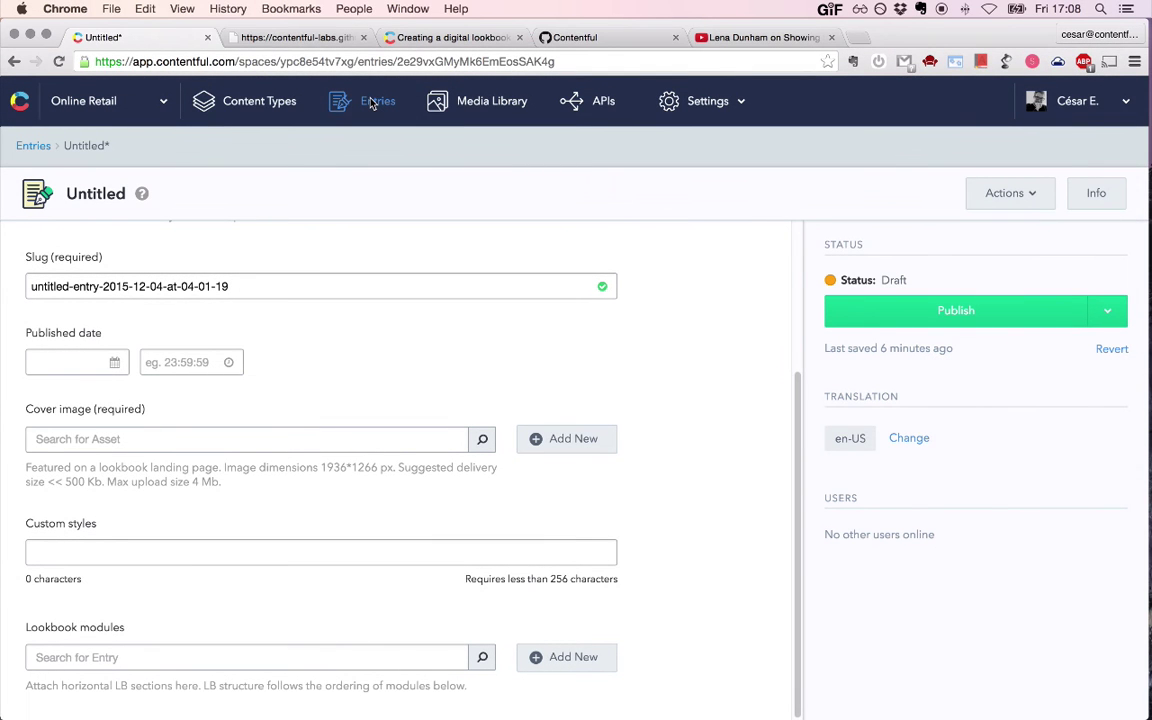
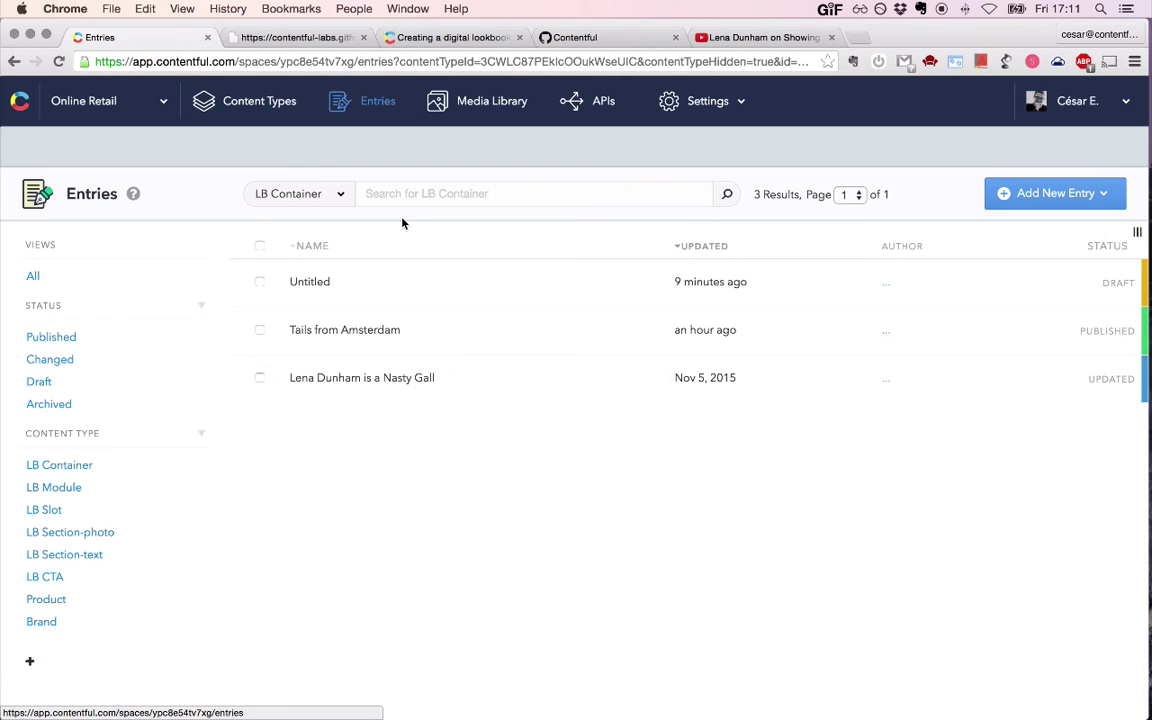
click(262, 104)
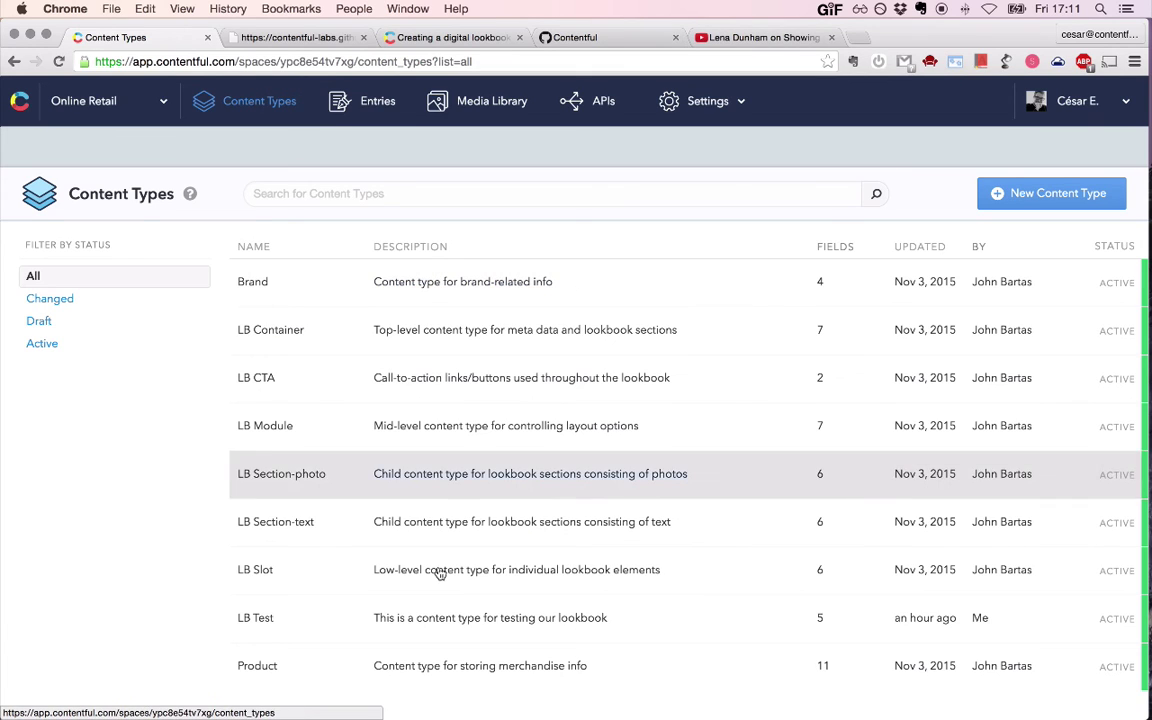
click(434, 621)
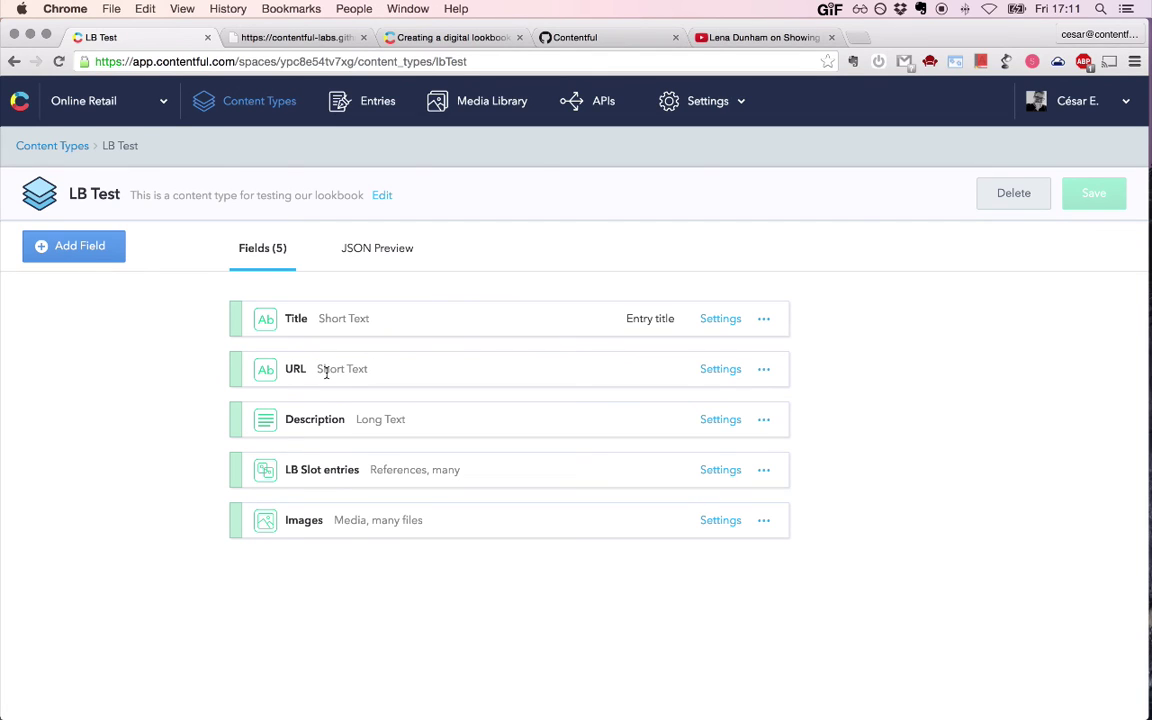
click(726, 369)
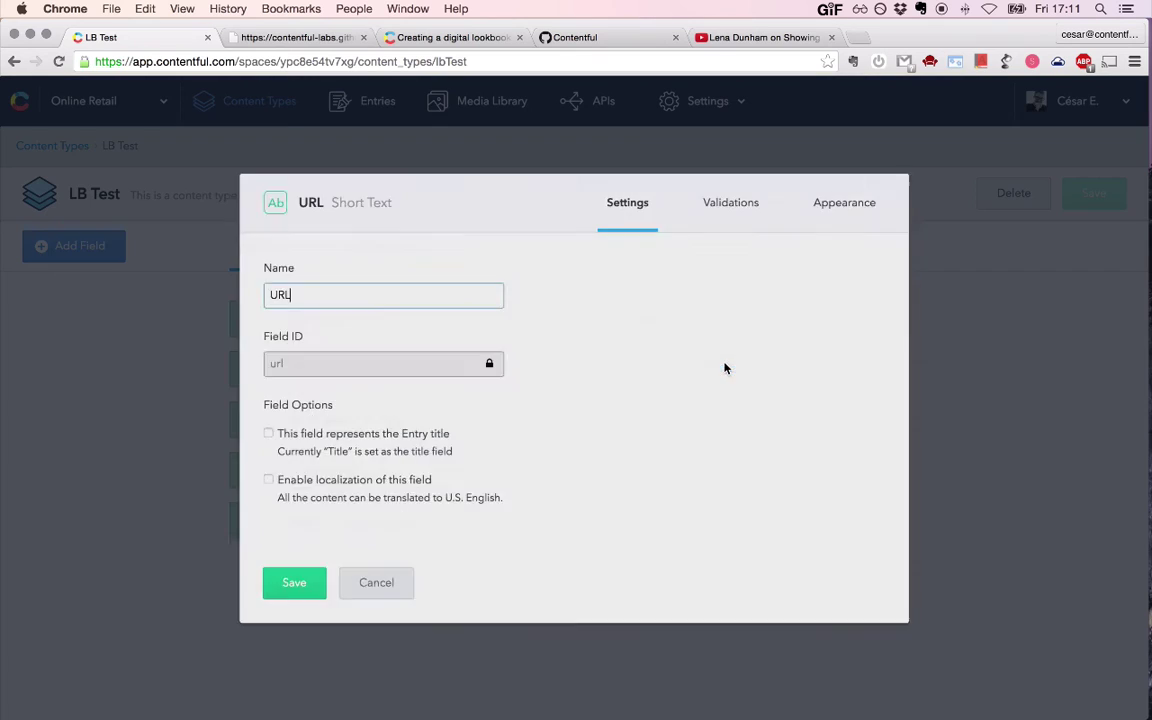
click(838, 205)
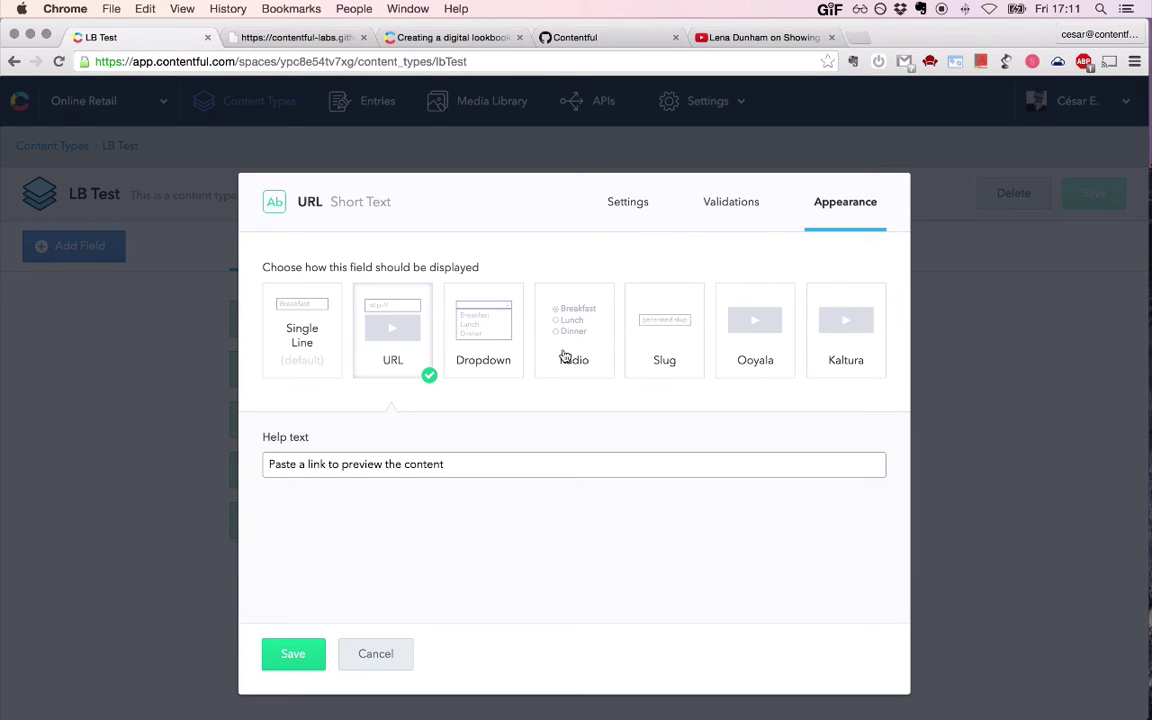
click(684, 334)
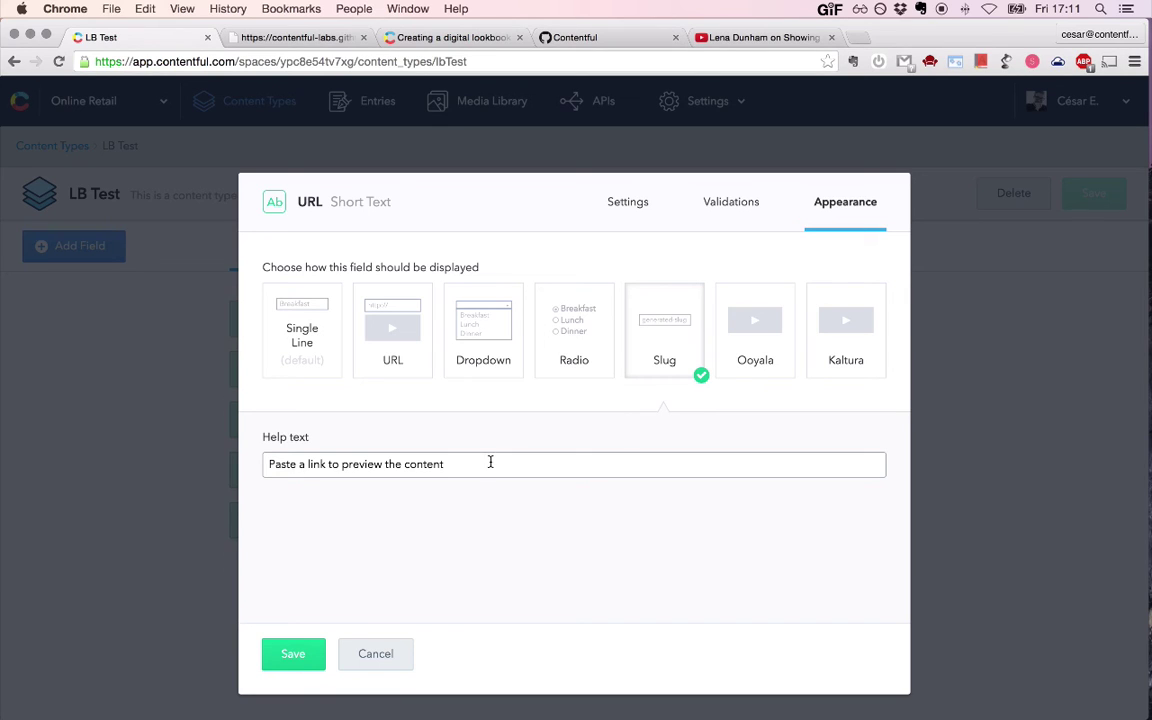
click(297, 655)
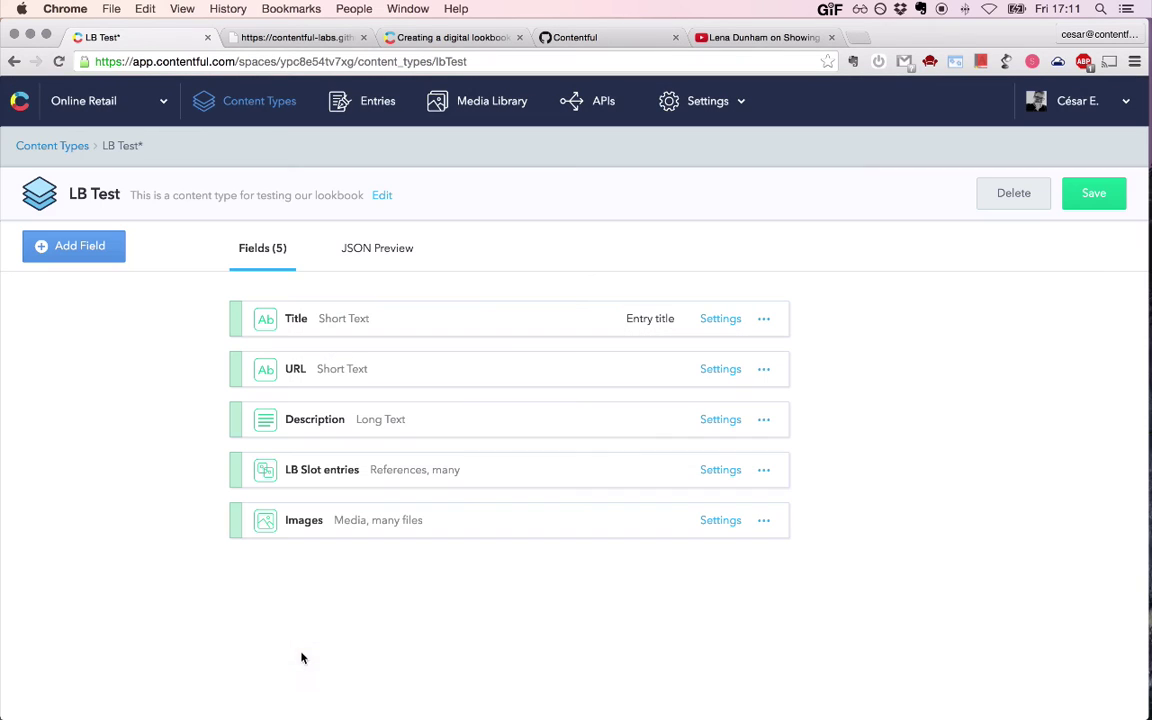
click(1092, 205)
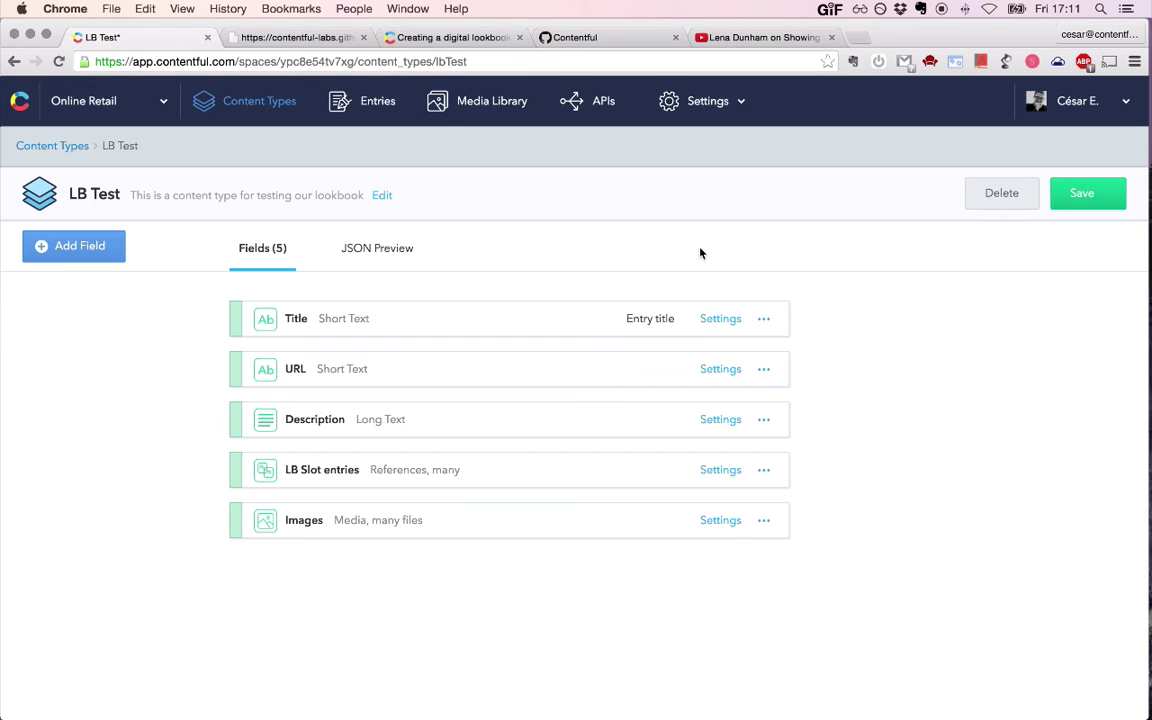
- Open the untitled LB Container draft entry and enter the title "This is how a slug widget works 99"
click(375, 101)
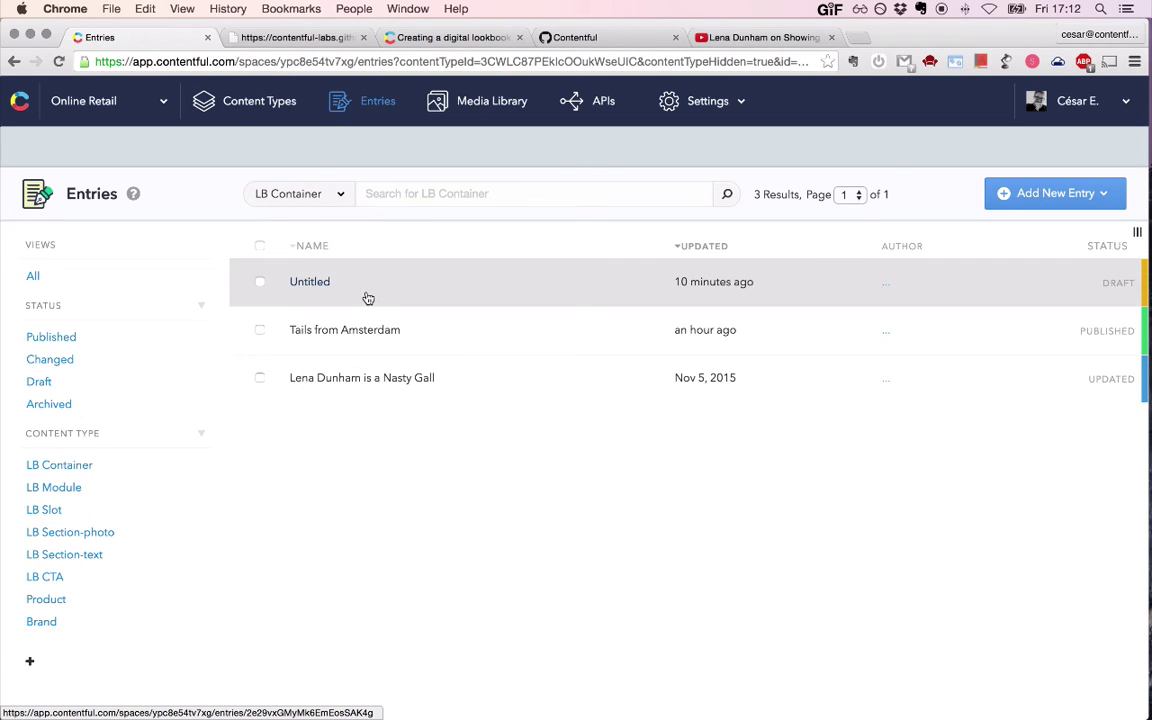
click(368, 298)
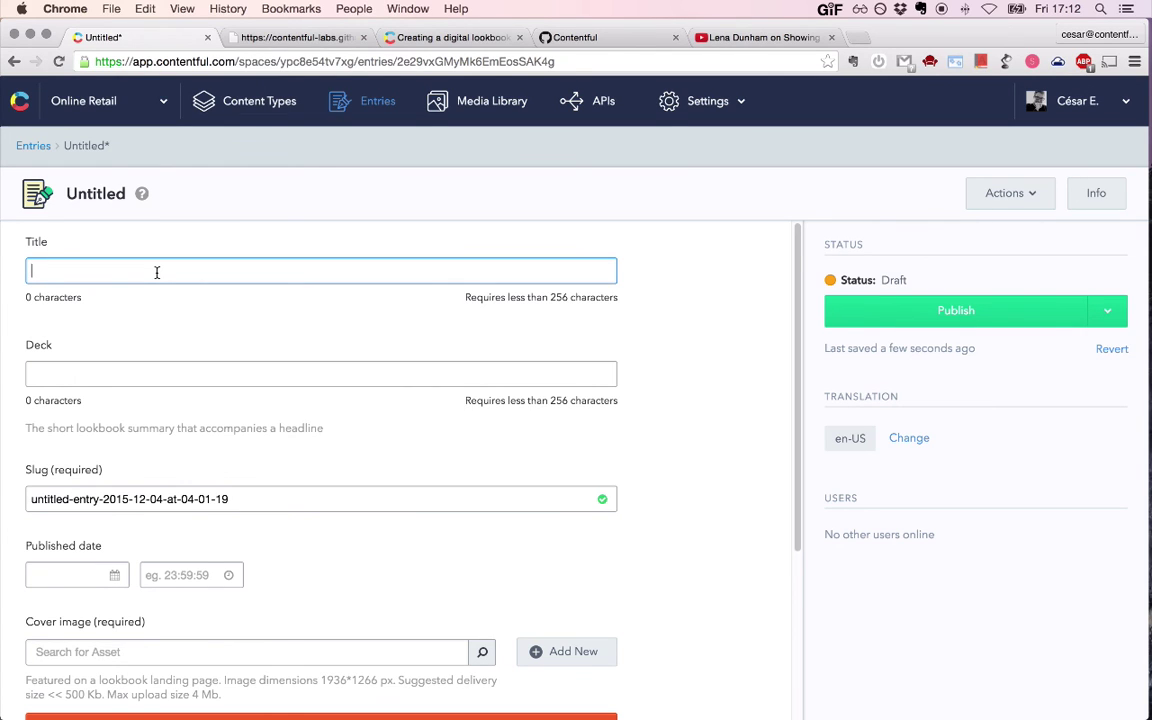
text(Th)
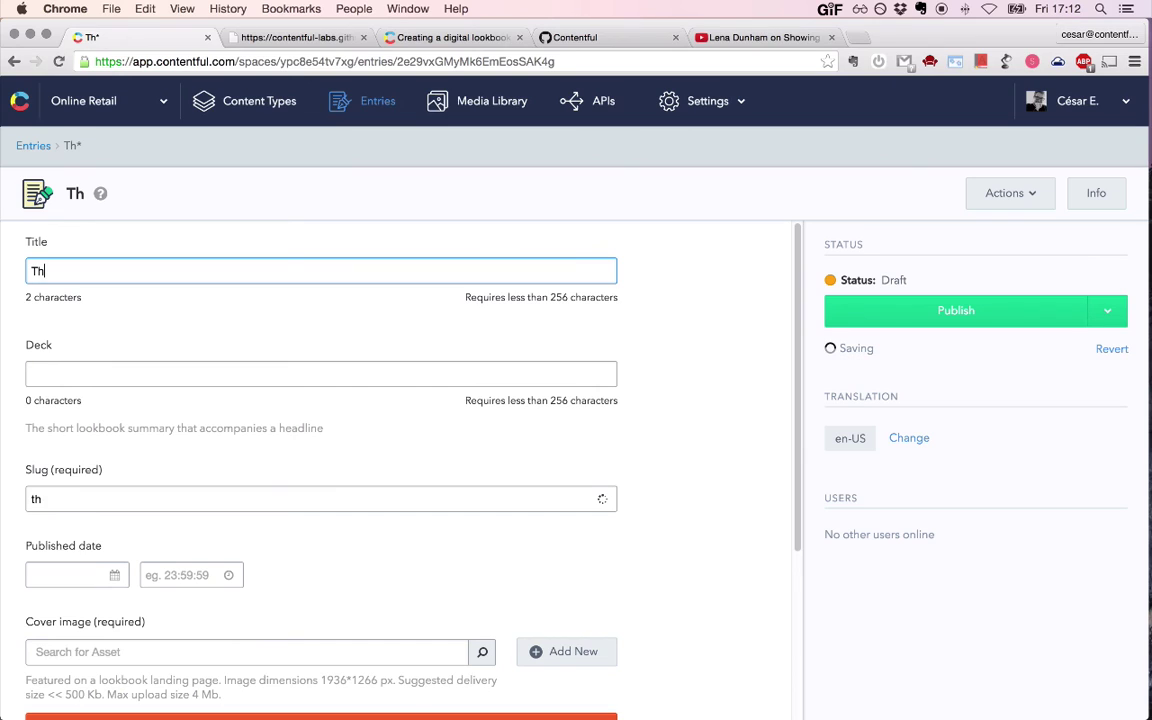
text(is is h)
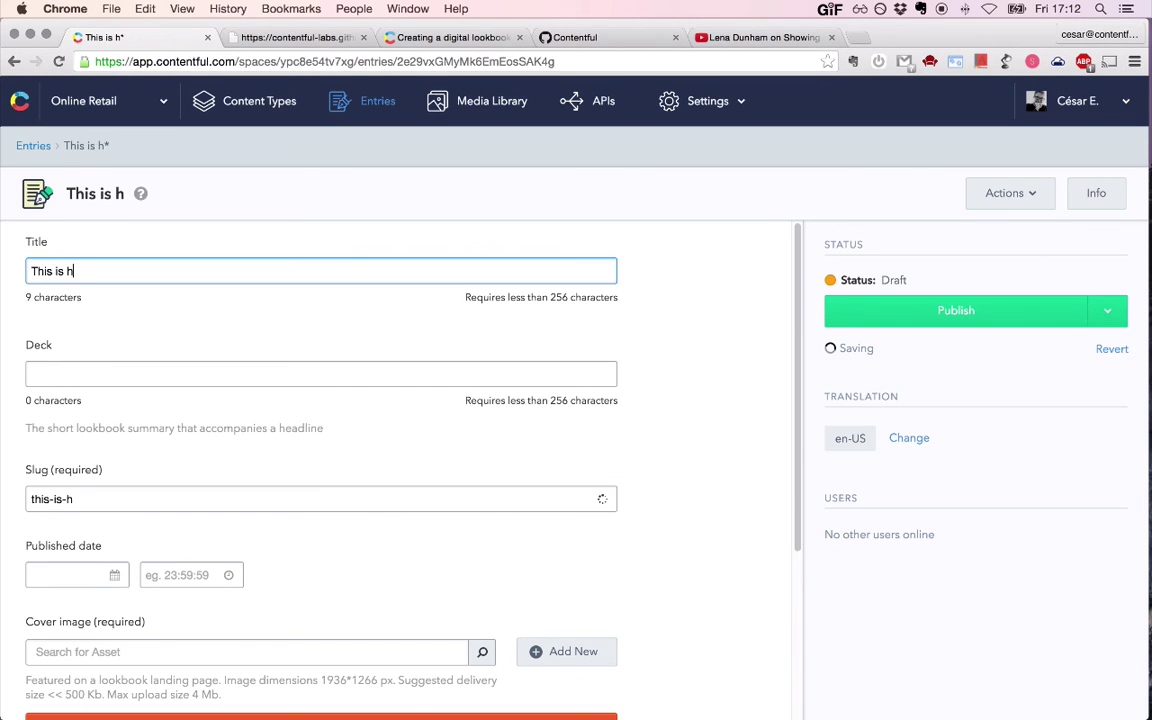
text(ow a slug w)
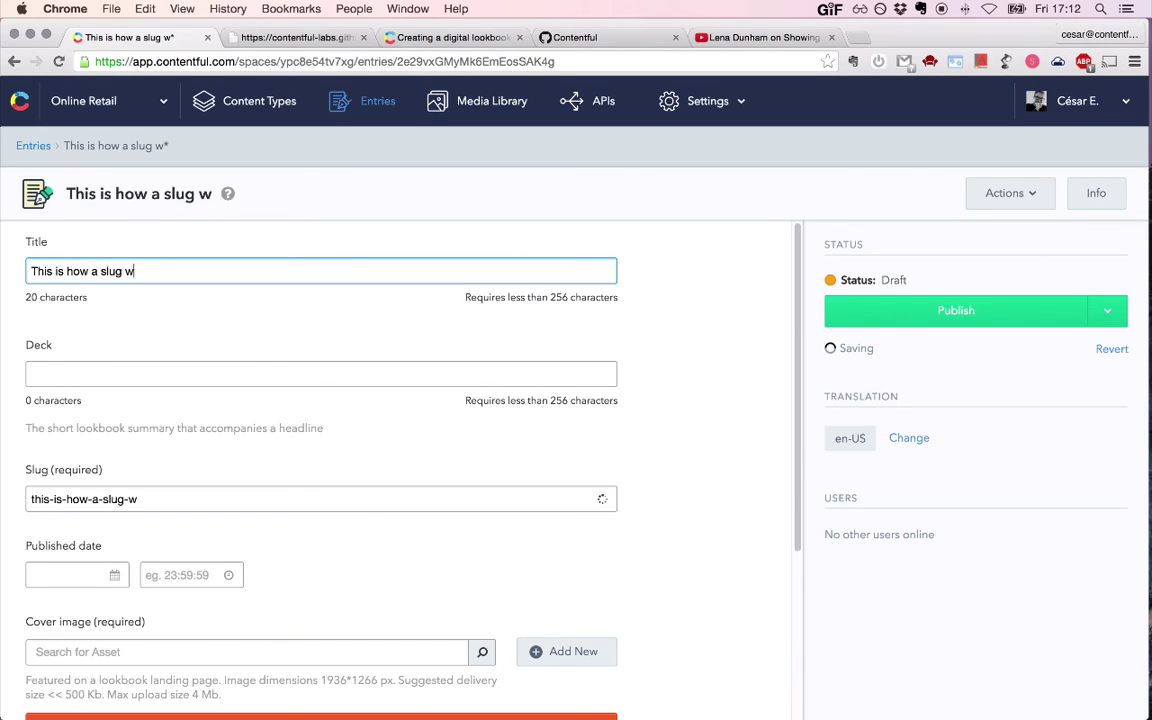
text(idget work)
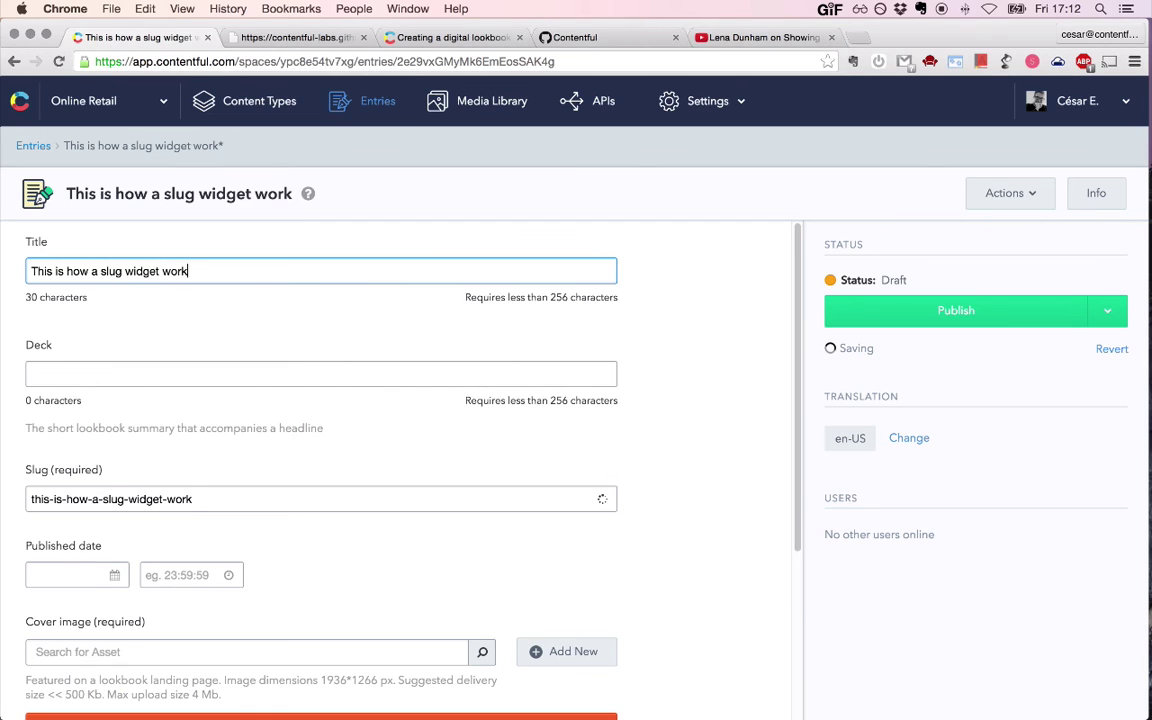
text(s 99)
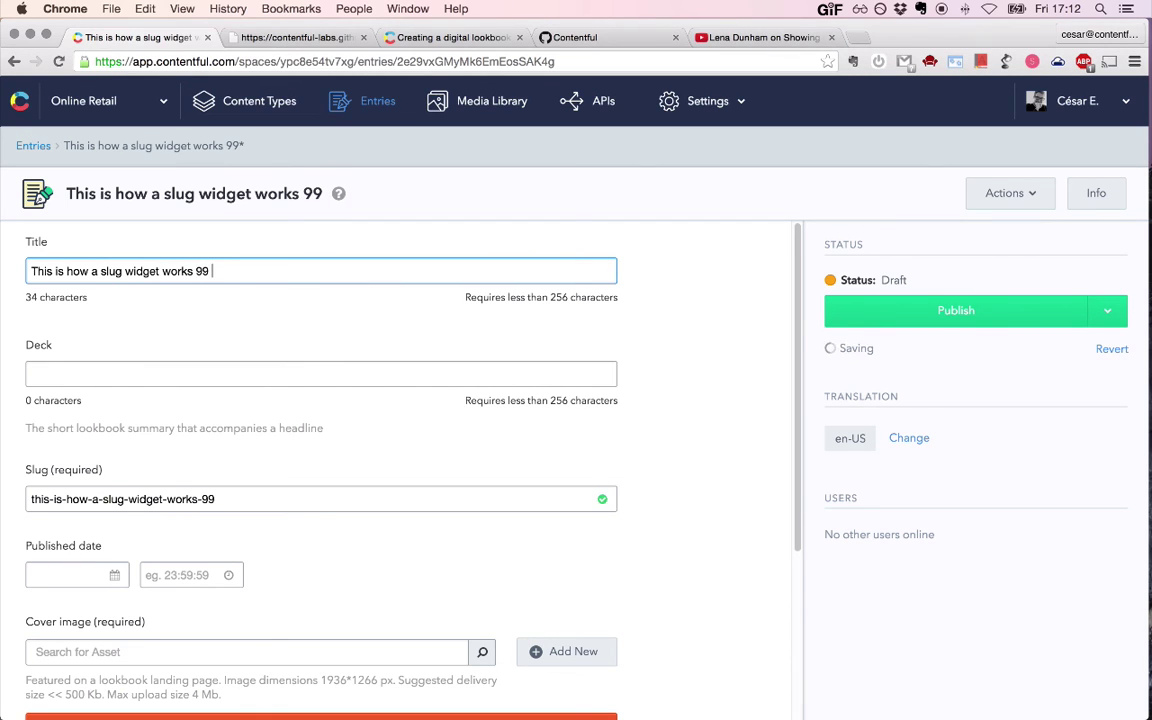
- Extend the entry's title with the special characters and filler text "%$&# fkfkf sfk __"
text( %$&#)
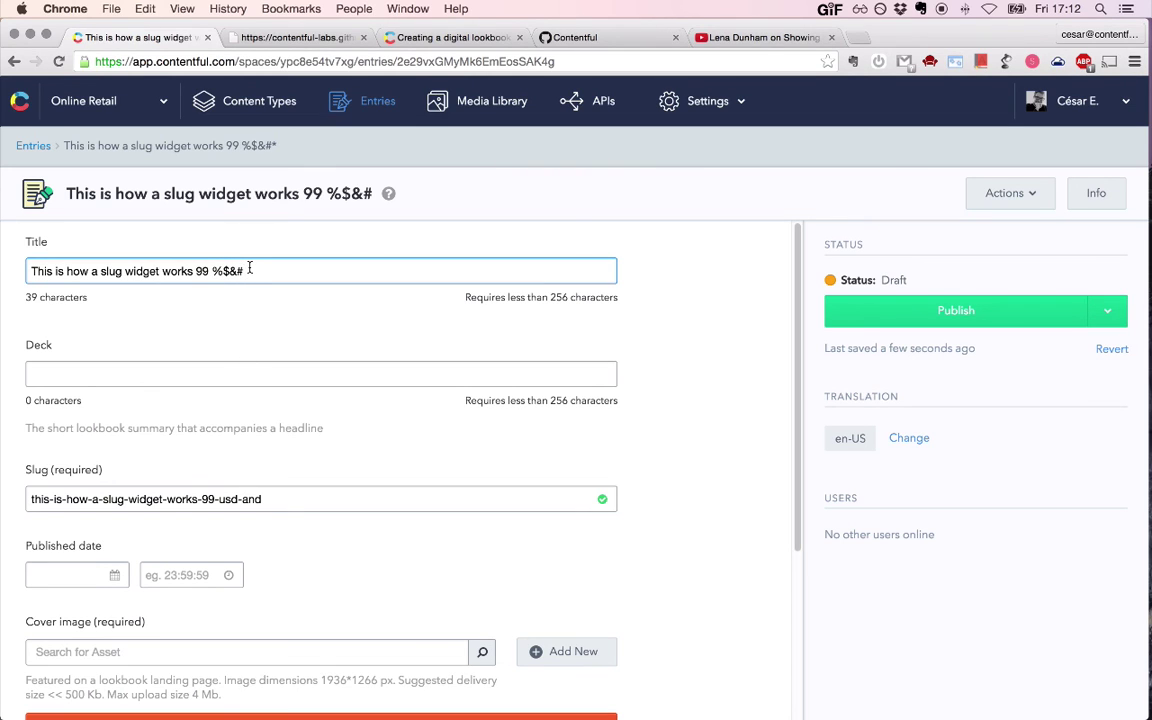
text(fk)
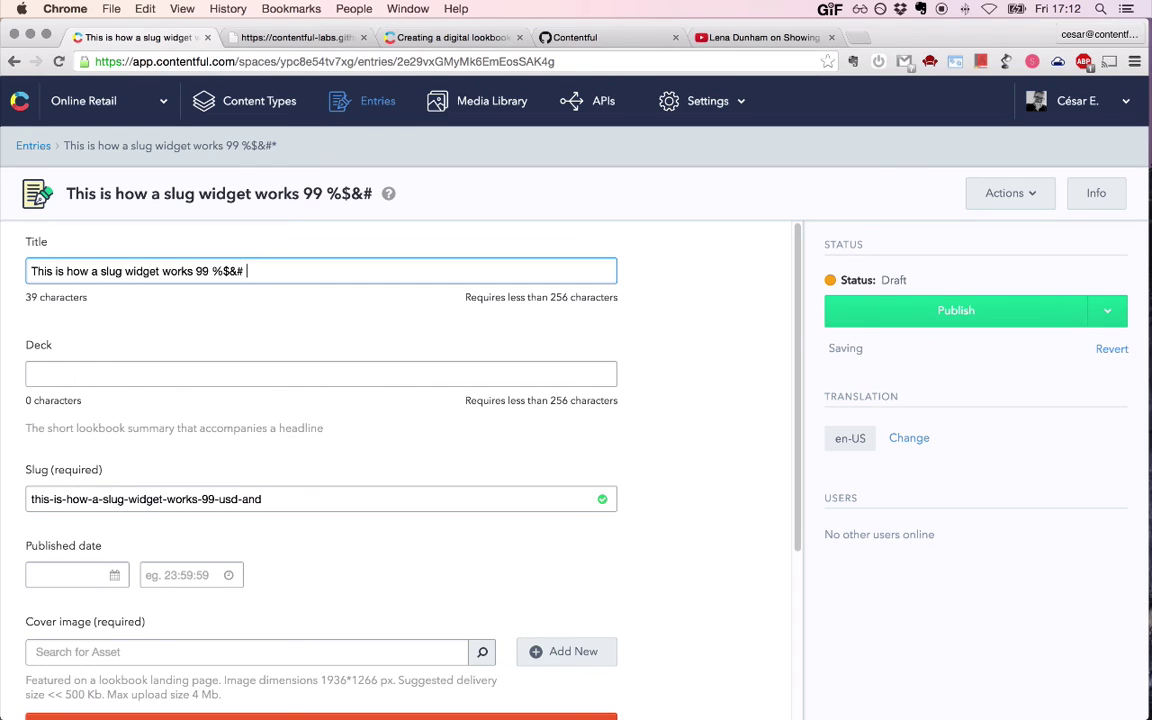
text(fkf s)
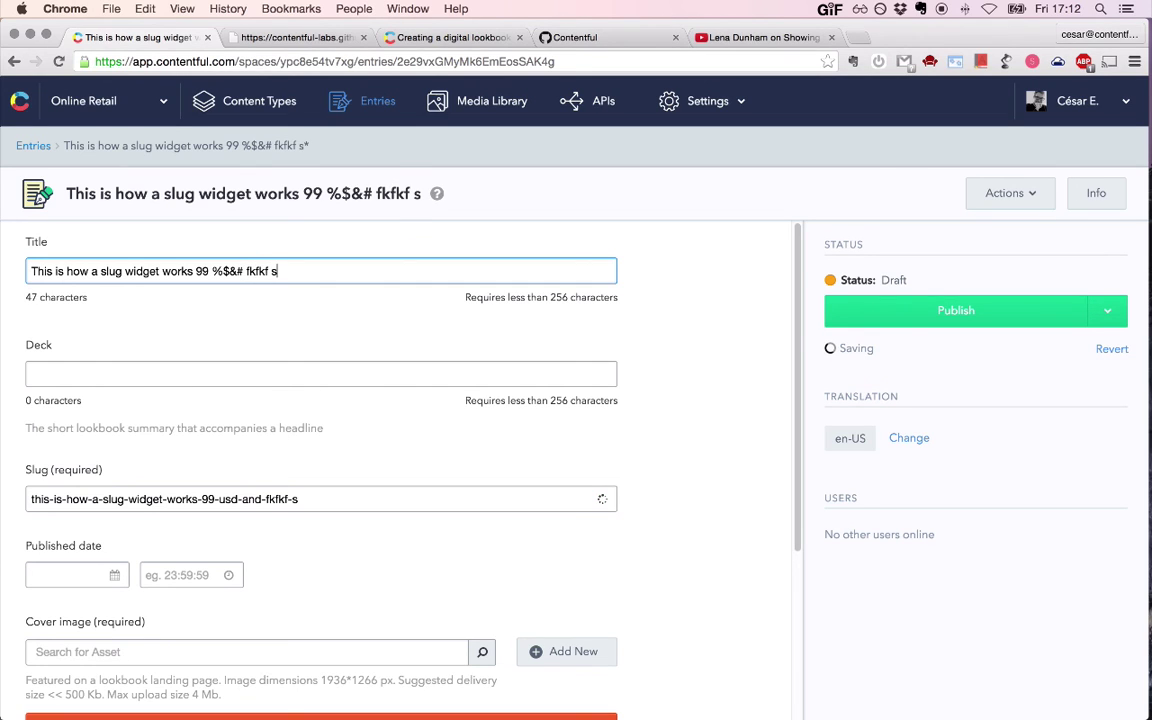
text(fk)
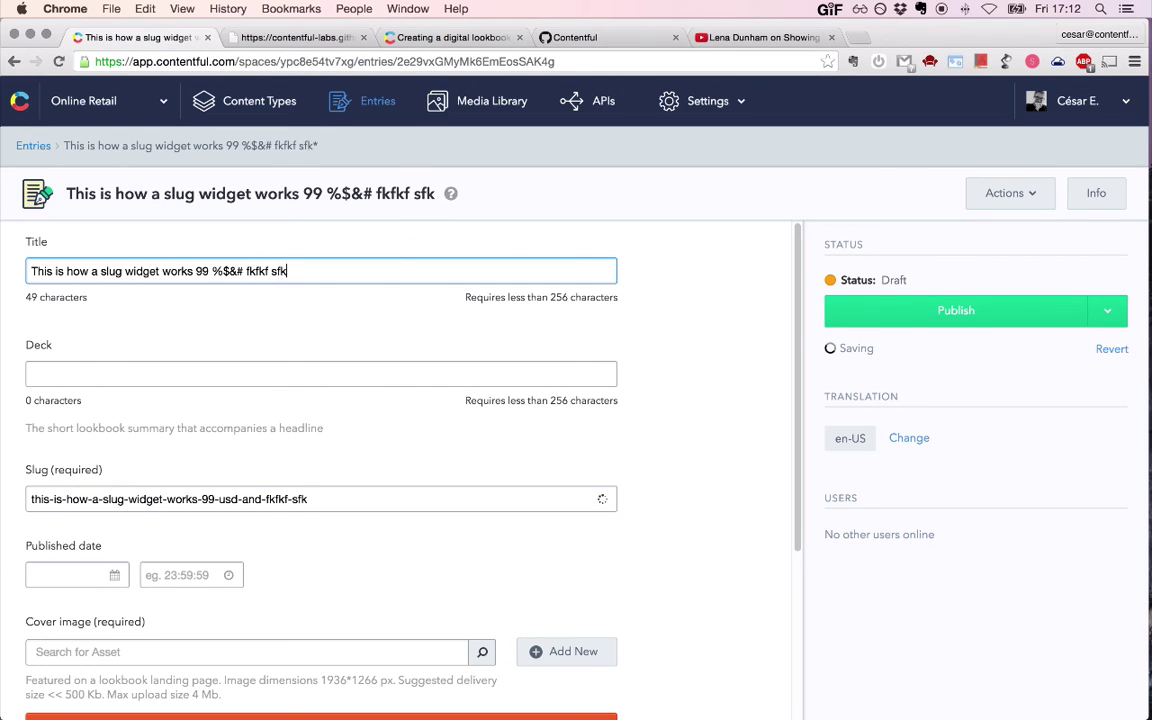
text( __)
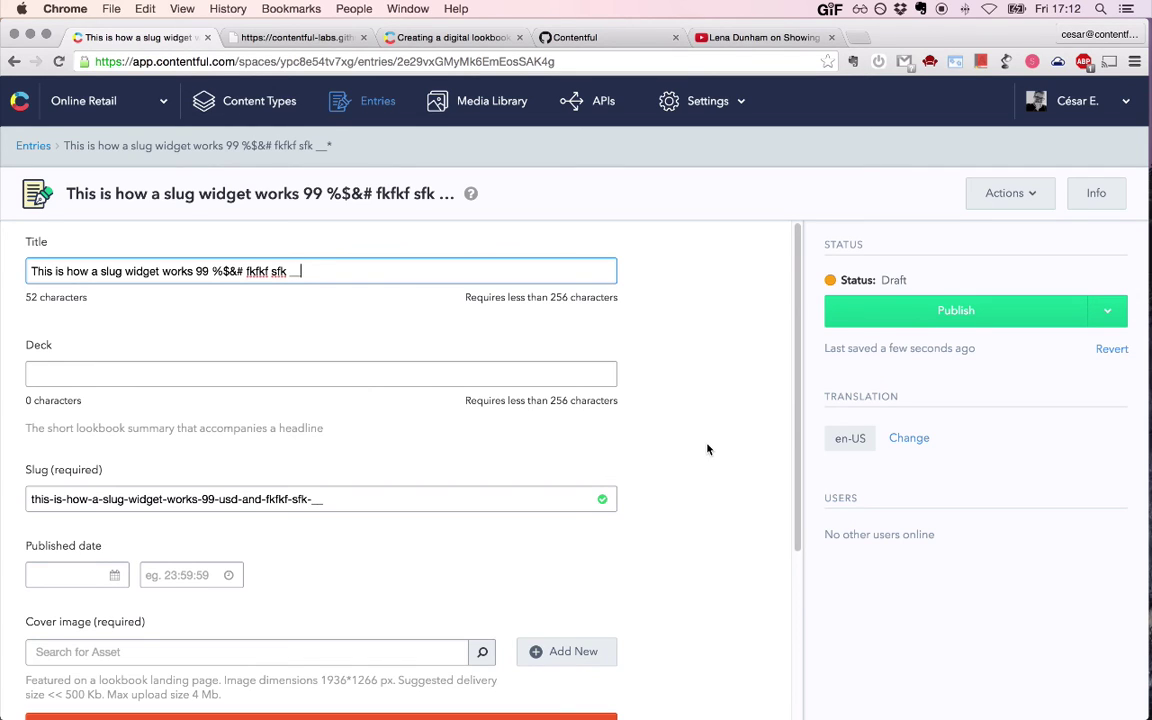
- Shorten the entry's slug to "this-is-how-a-slug-widget-works-99-usd" and place the text cursor right after "99"
click(342, 501)
key(BackSpace)
key(BackSpace)
key(BackSpace)
key(BackSpace)
key(BackSpace)
key(BackSpace)
key(BackSpace)
key(BackSpace)
key(BackSpace)
key(BackSpace)
key(BackSpace)
key(BackSpace)
key(BackSpace)
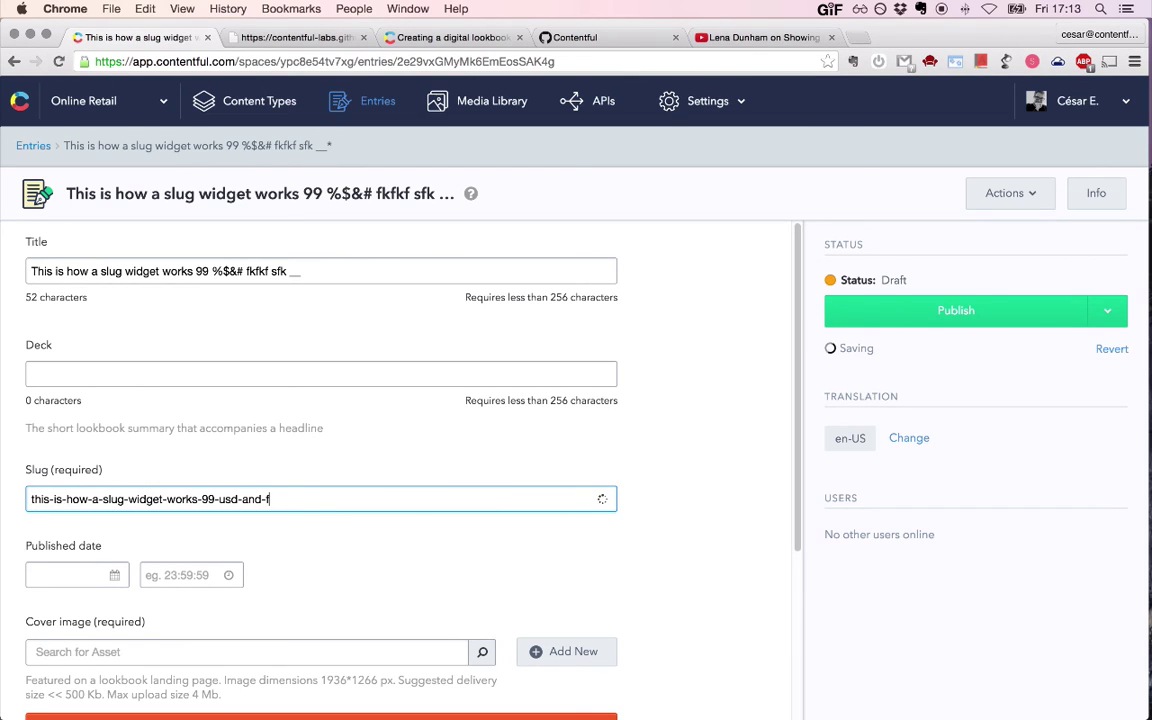
key(BackSpace)
key(BackSpace)
key(BackSpace)
key(BackSpace)
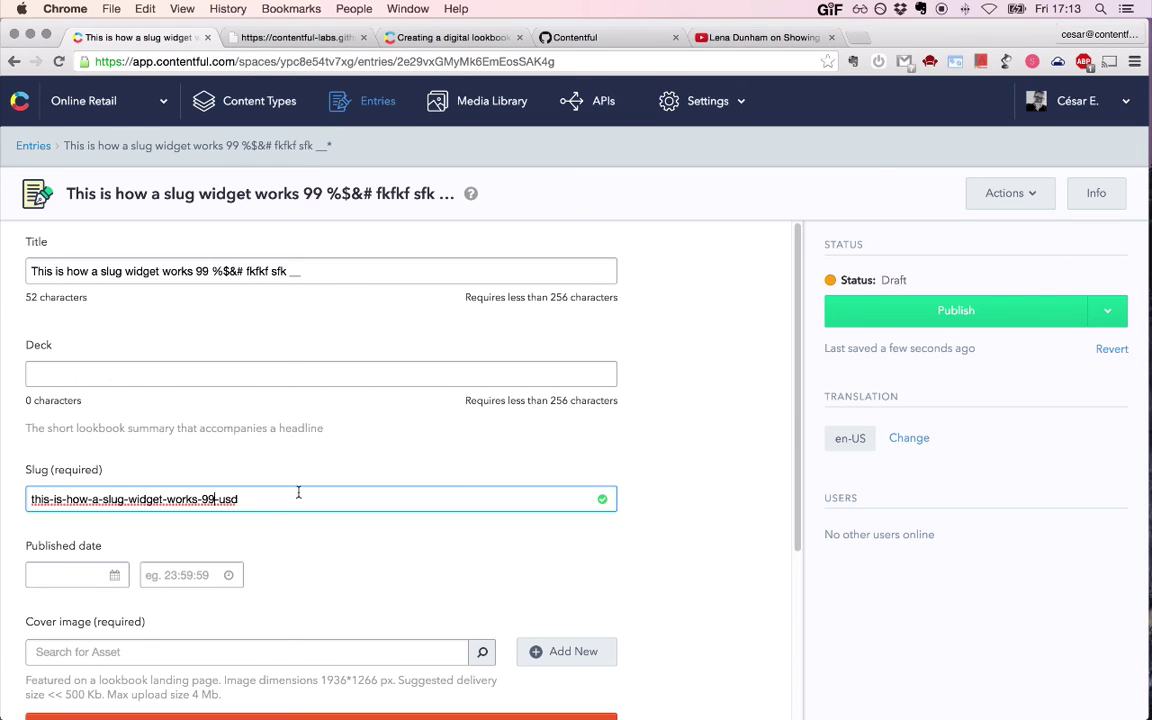
mouse_move(603, 504)
key(Left)
key(Left)
key(Left)
key(Left)
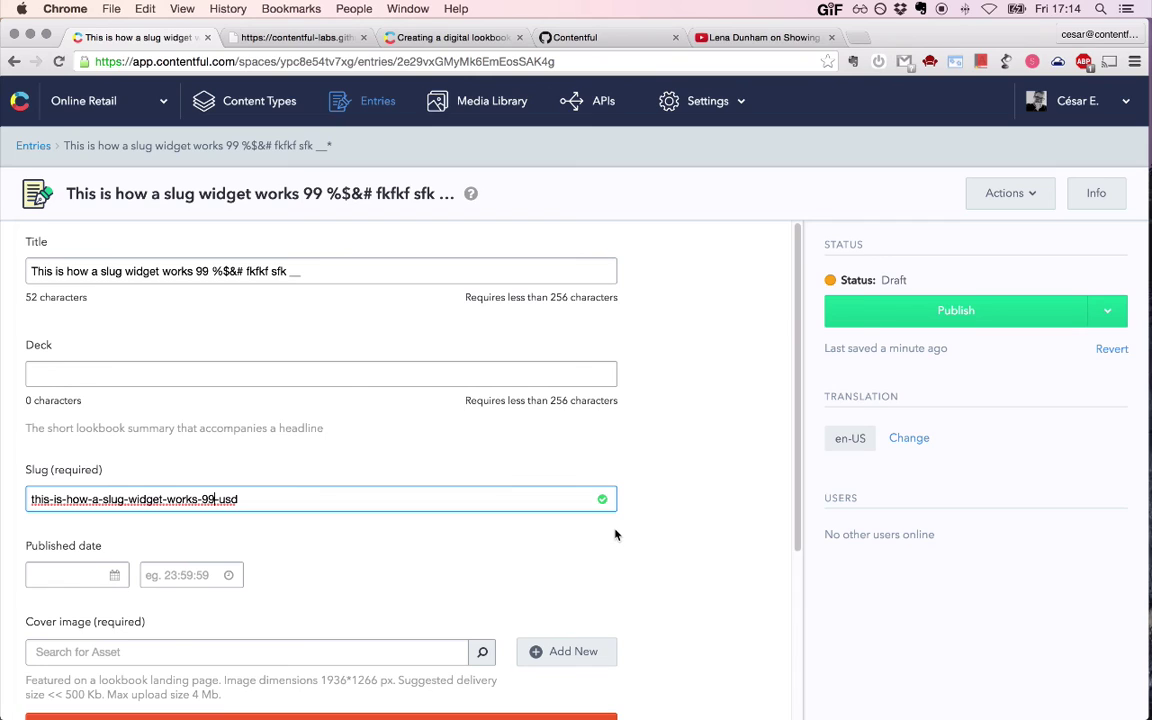